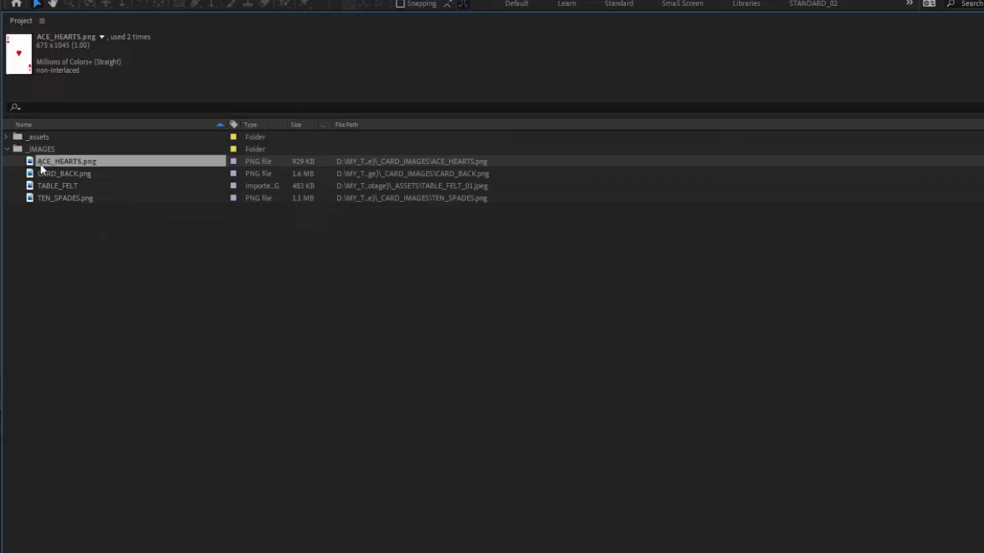
# - View the source images ACE_HEARTS.png, TEN_SPADES.png, CARD_BACK.png and TABLE_FELT one after another
pyautogui.doubleClick(29, 162)
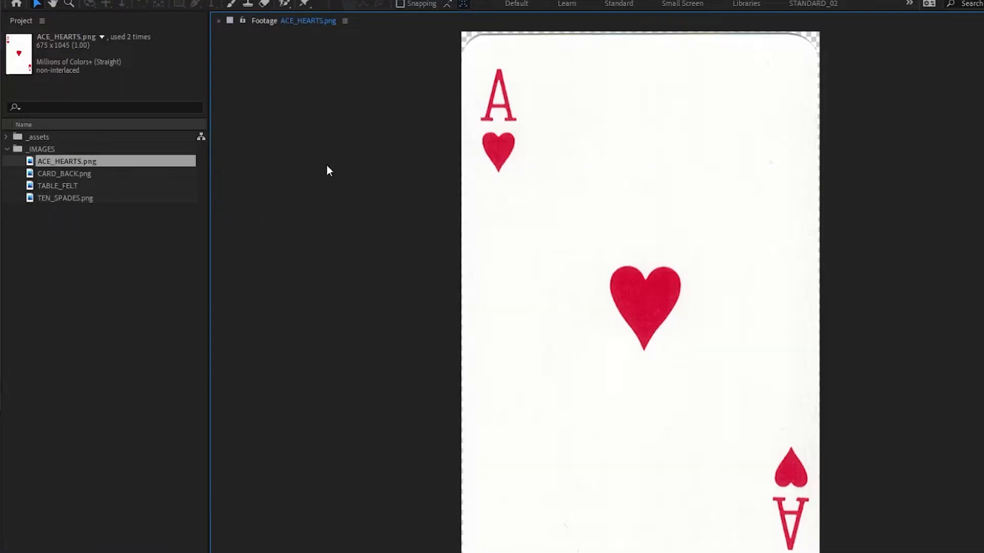
pyautogui.doubleClick(35, 198)
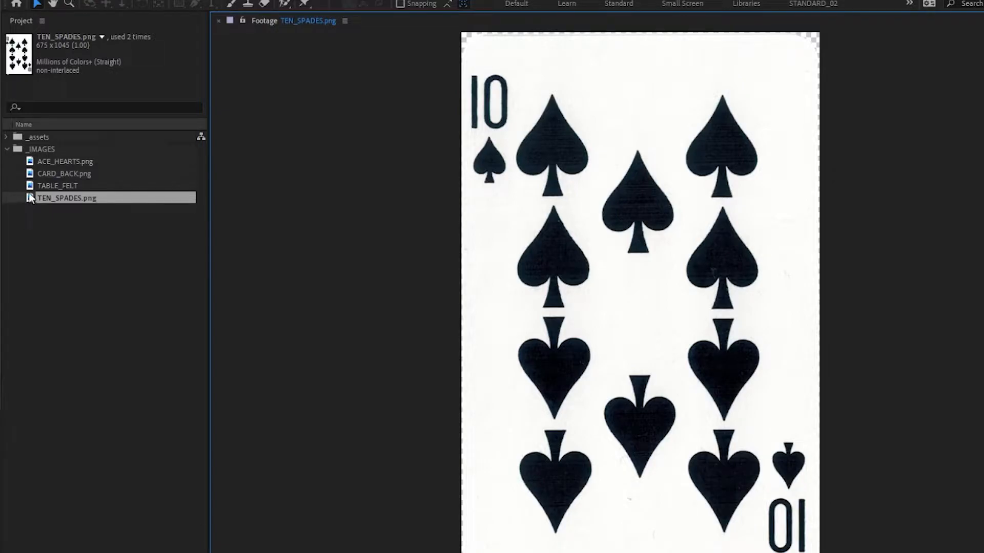
pyautogui.doubleClick(30, 176)
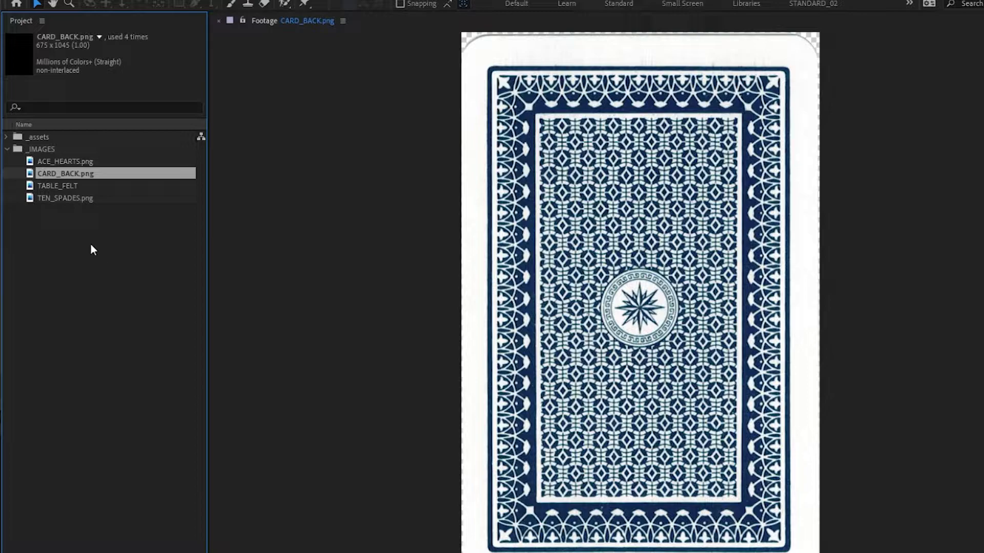
pyautogui.doubleClick(32, 185)
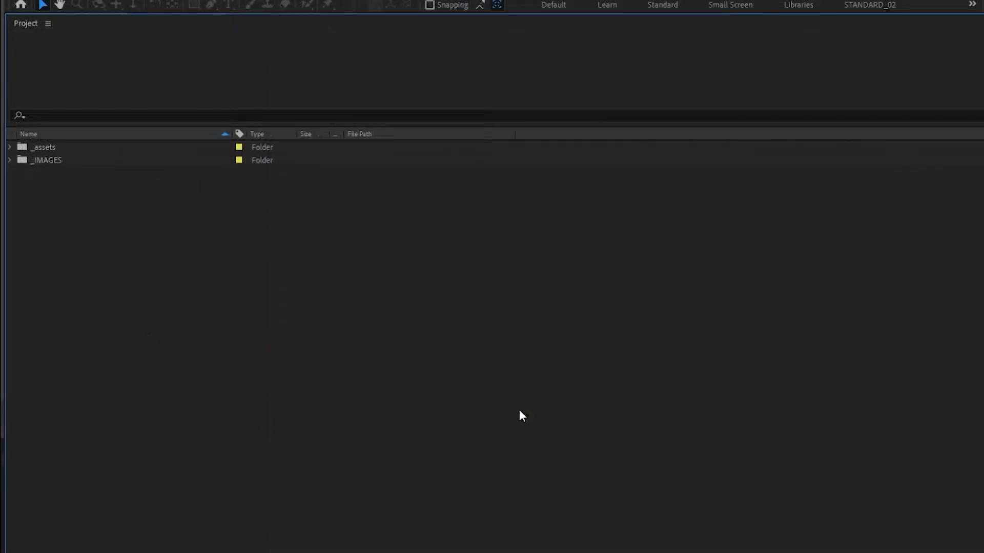
# - Create a 10-second composition named CARDS at 1920 x 1080 px and 25 frames per second
pyautogui.hotkey('ctrl', 'n')
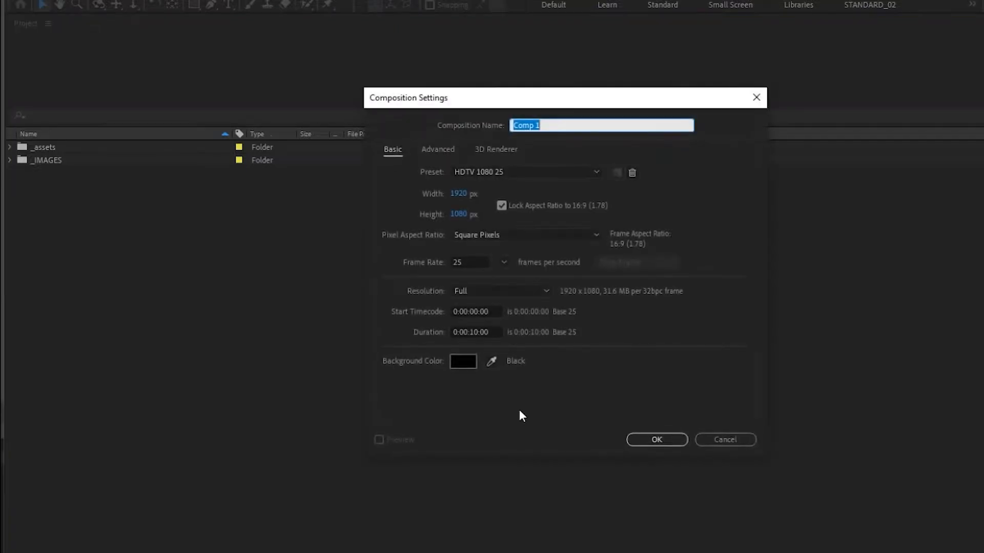
pyautogui.write('CARDS')
pyautogui.click(660, 437)
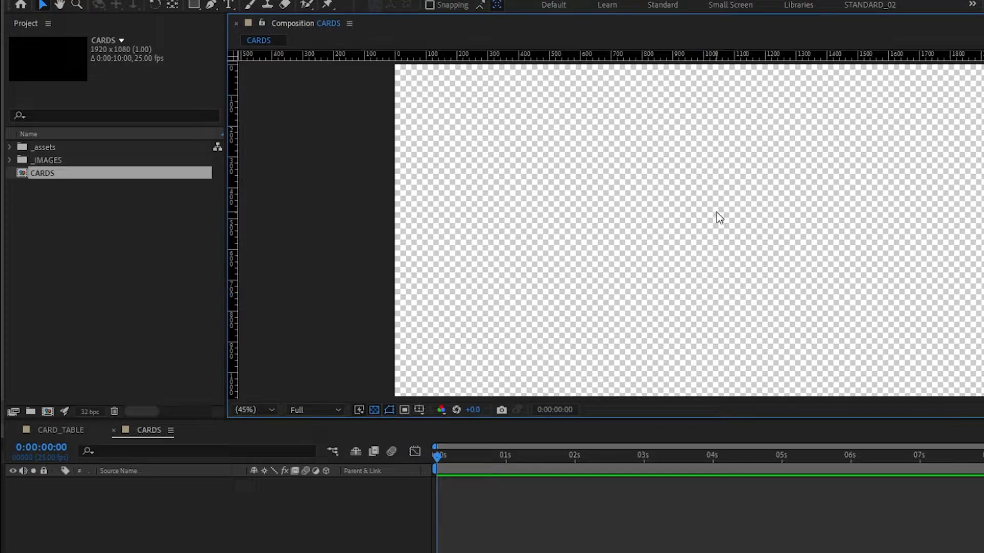
# - Add ACE_HEARTS.png from the _IMAGES folder to the CARDS composition and scale it to 30%
pyautogui.click(10, 159)
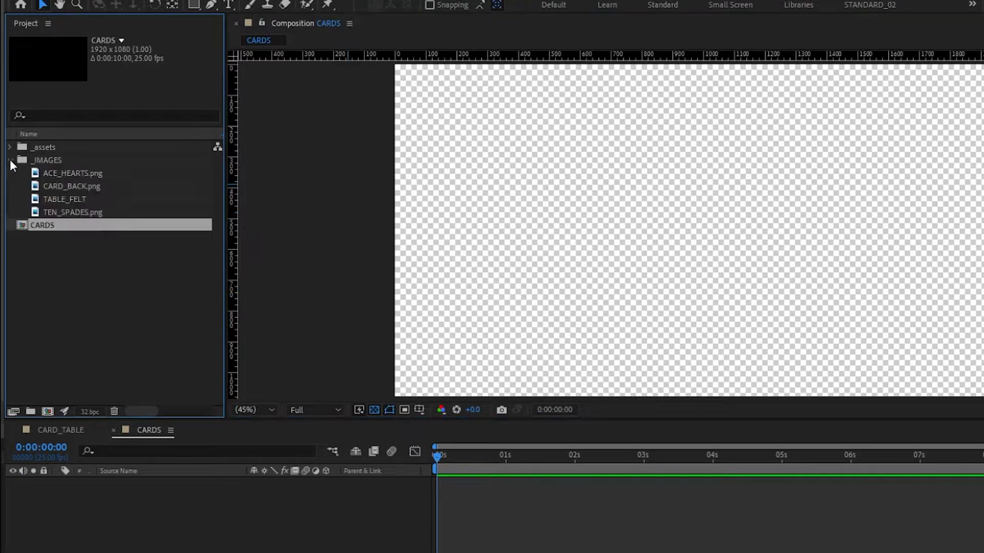
pyautogui.click(62, 171)
pyautogui.moveTo(60, 170); pyautogui.dragTo(94, 491)
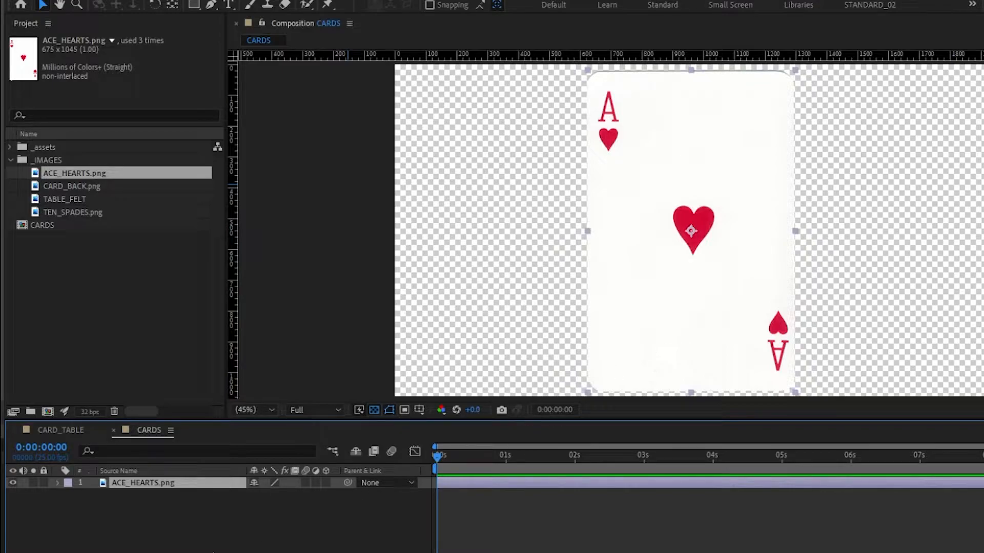
pyautogui.press('s')
pyautogui.click(271, 494)
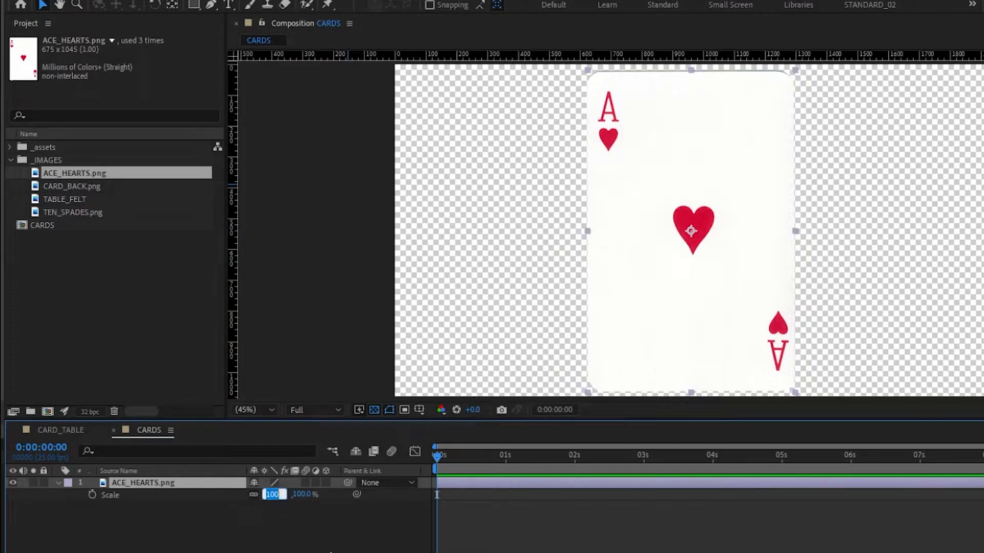
pyautogui.write('30')
pyautogui.press('Return')
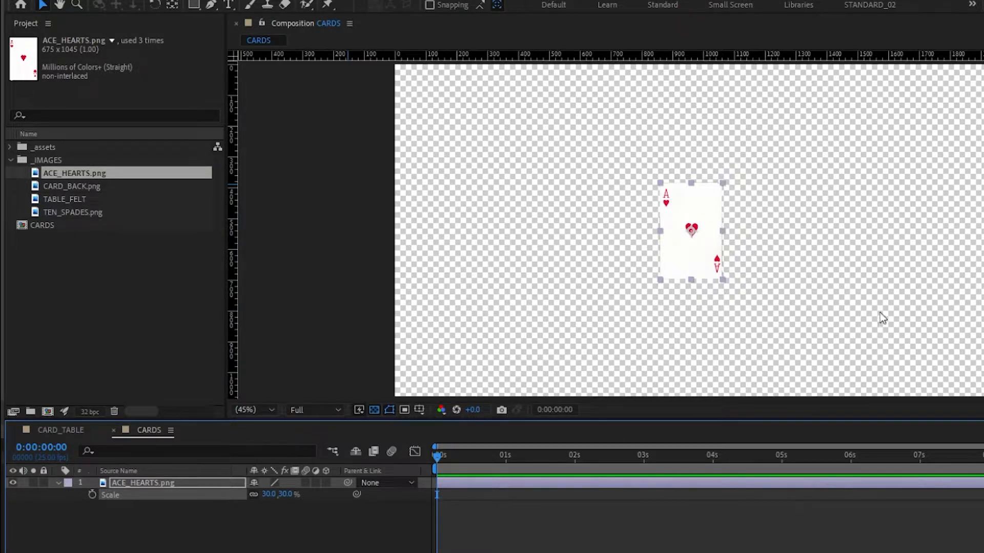
pyautogui.click(58, 482)
# - Pre-compose the ACE_HEARTS.png layer as ACE, moving all attributes into the new composition
pyautogui.rightClick(697, 241)
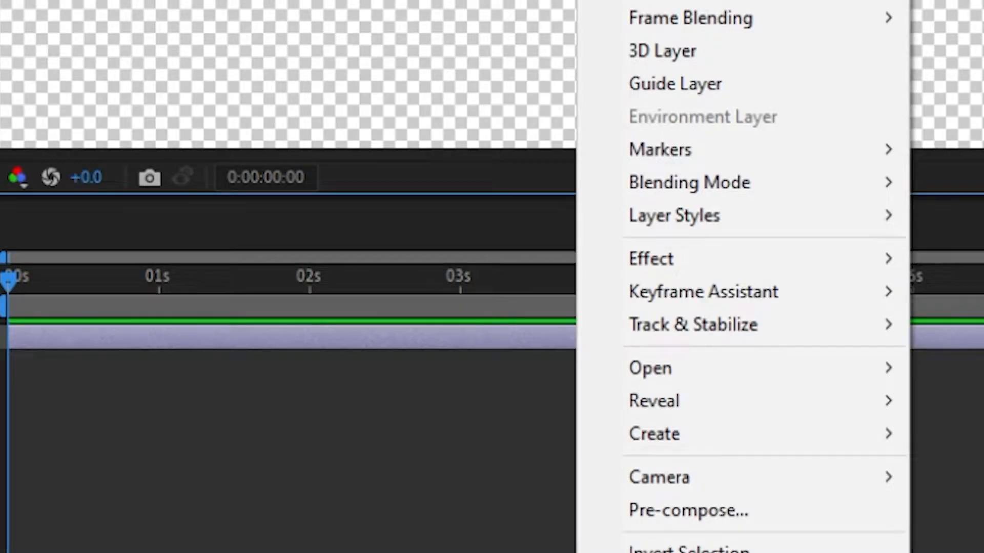
pyautogui.click(668, 508)
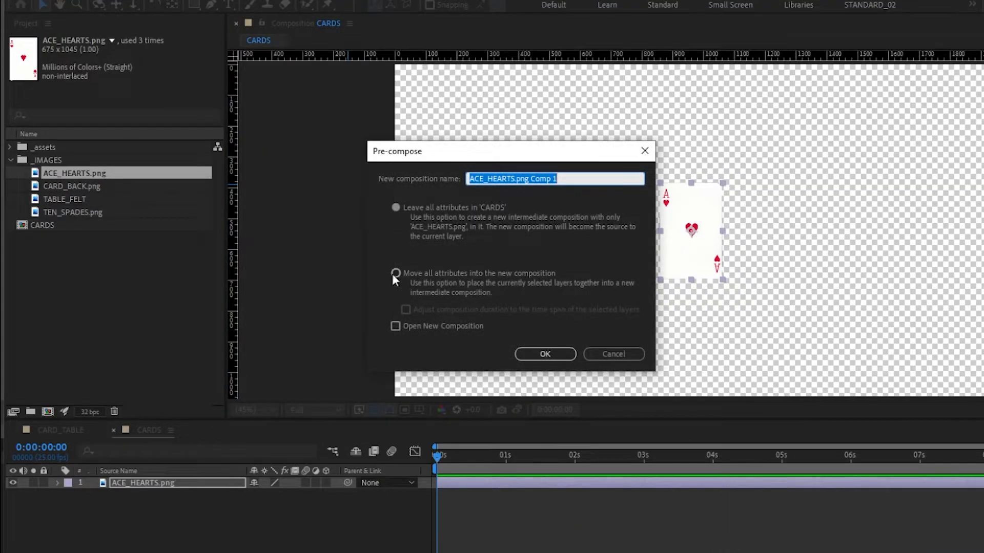
pyautogui.click(395, 273)
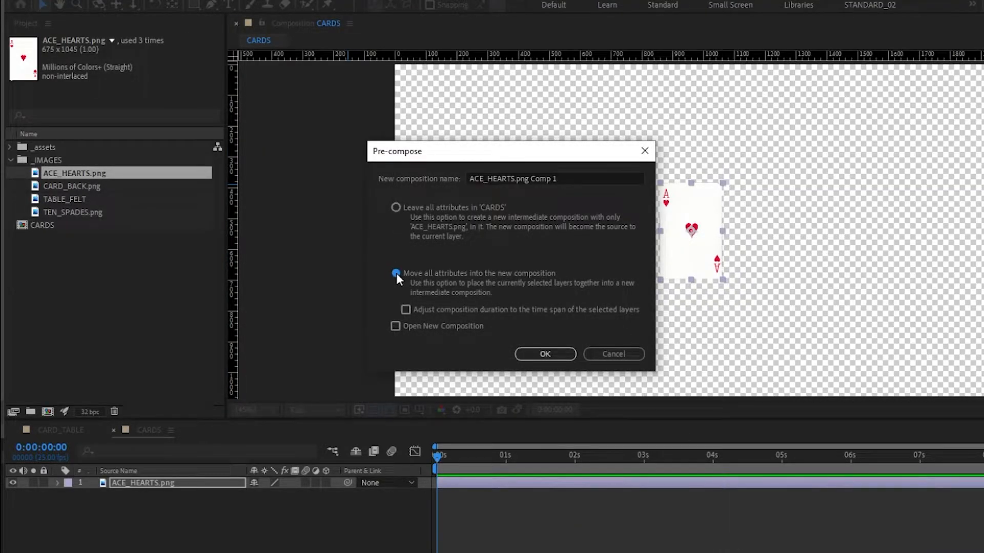
pyautogui.click(567, 178)
pyautogui.moveTo(567, 178); pyautogui.dragTo(455, 179)
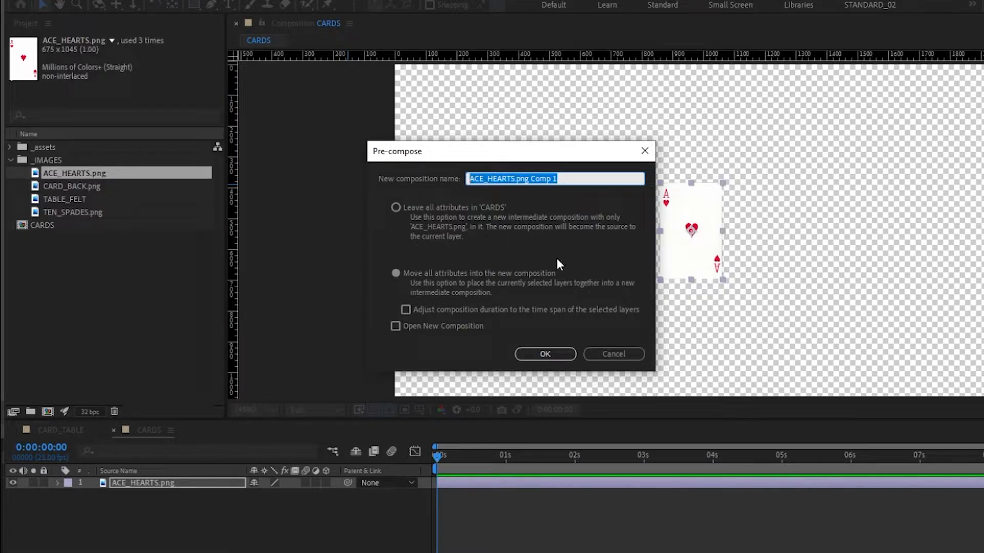
pyautogui.write('ACE')
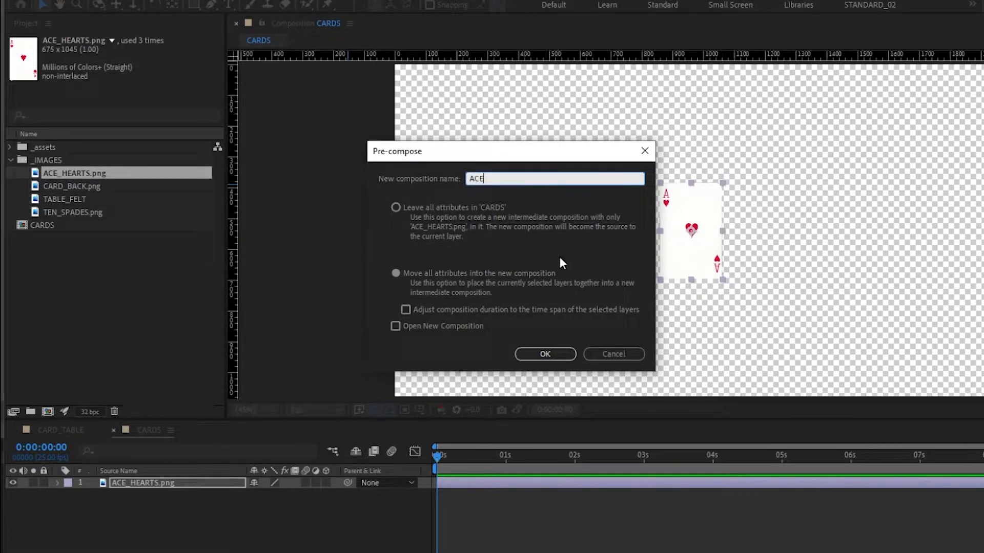
pyautogui.click(542, 353)
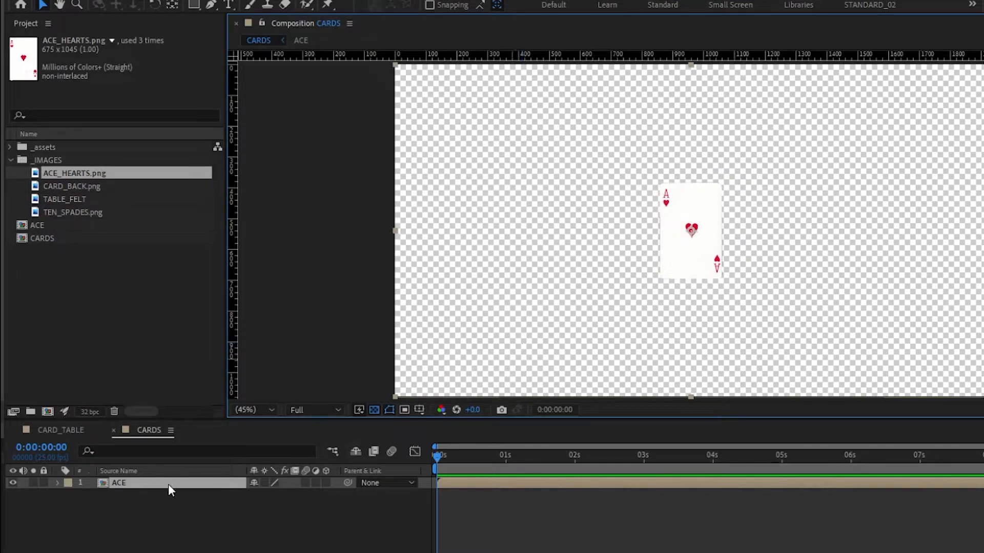
# - Open the ACE composition and rename its ACE_HEARTS.png layer as FRONT
pyautogui.doubleClick(103, 482)
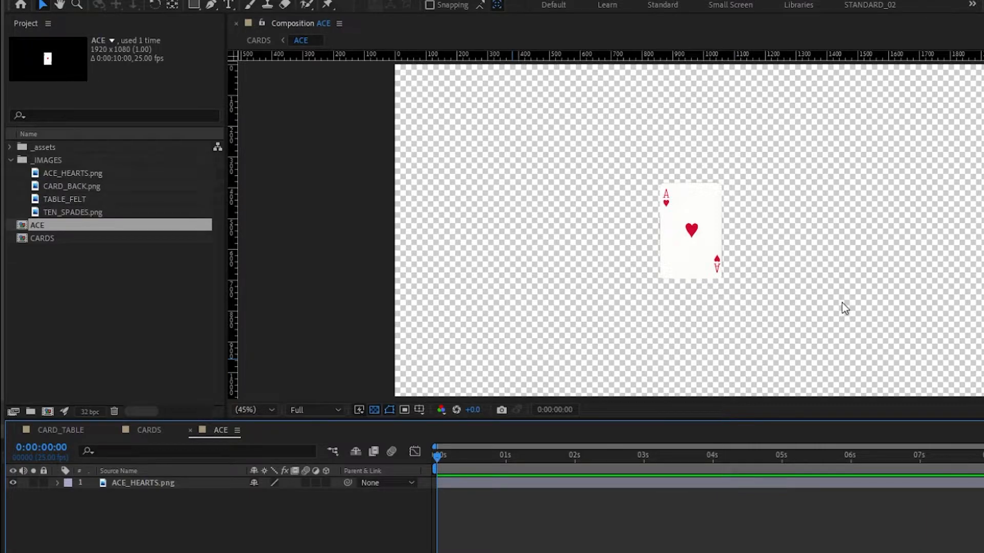
pyautogui.click(172, 482)
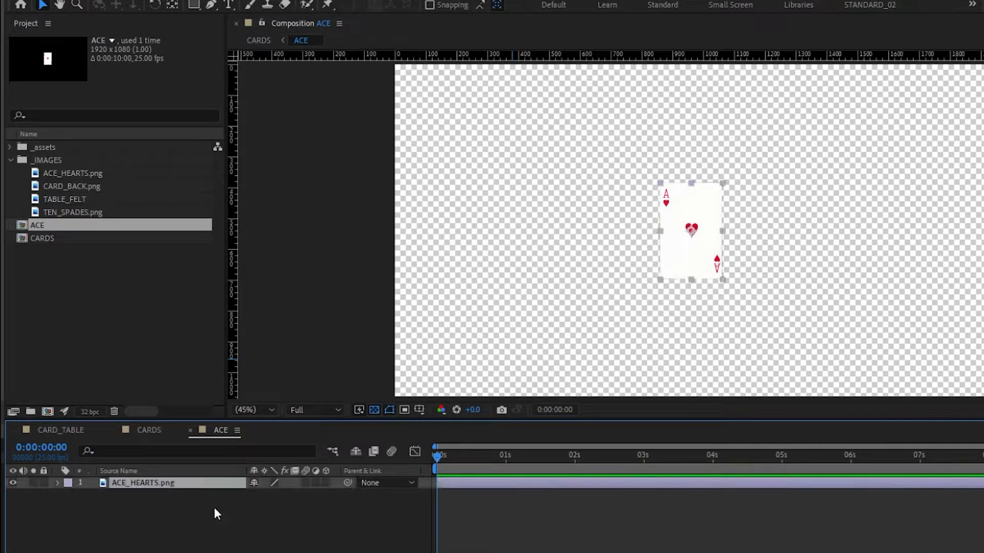
pyautogui.press('Return')
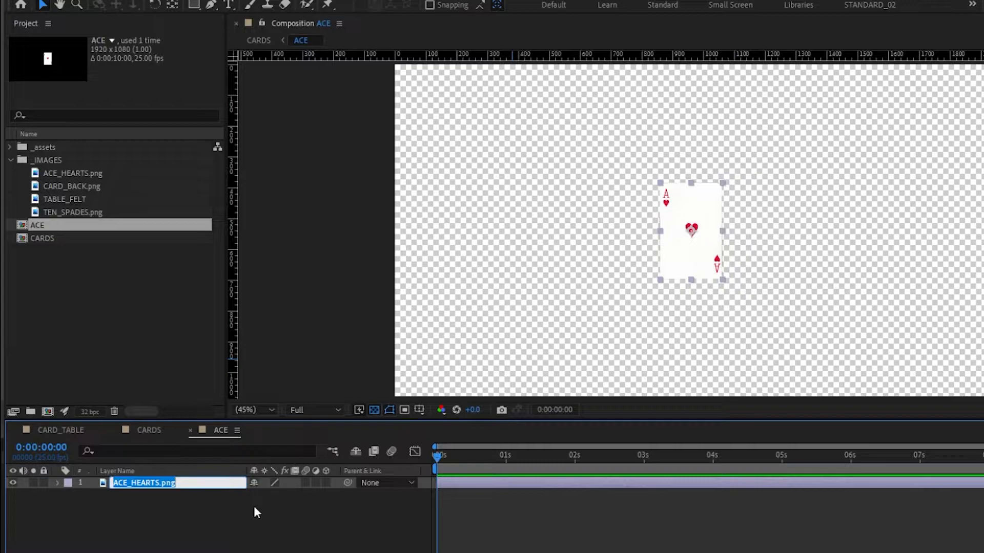
pyautogui.write('FRONT')
pyautogui.press('Return')
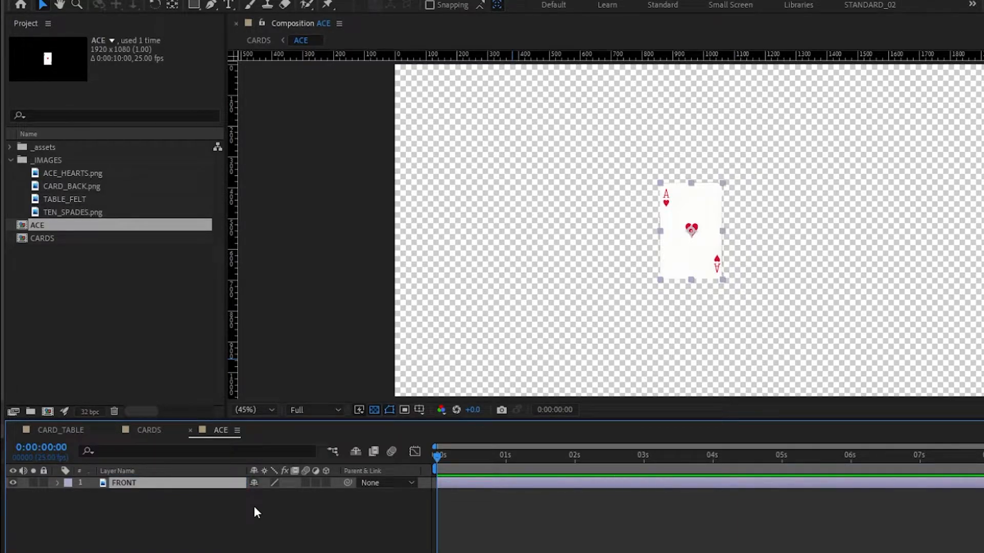
# - Add CARD_BACK.png to the ACE composition above the FRONT layer and scale it to 30%
pyautogui.moveTo(69, 185); pyautogui.dragTo(115, 479)
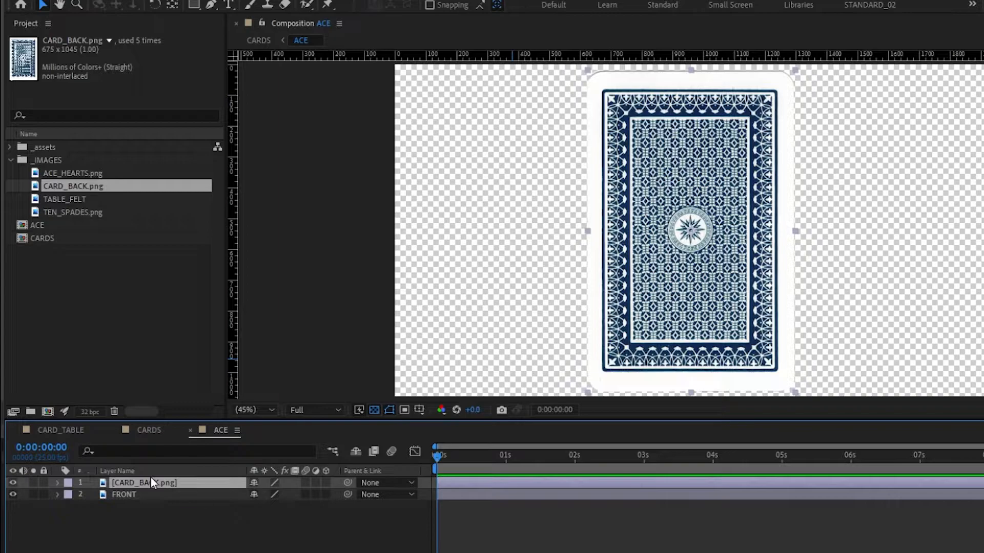
pyautogui.press('s')
pyautogui.click(268, 494)
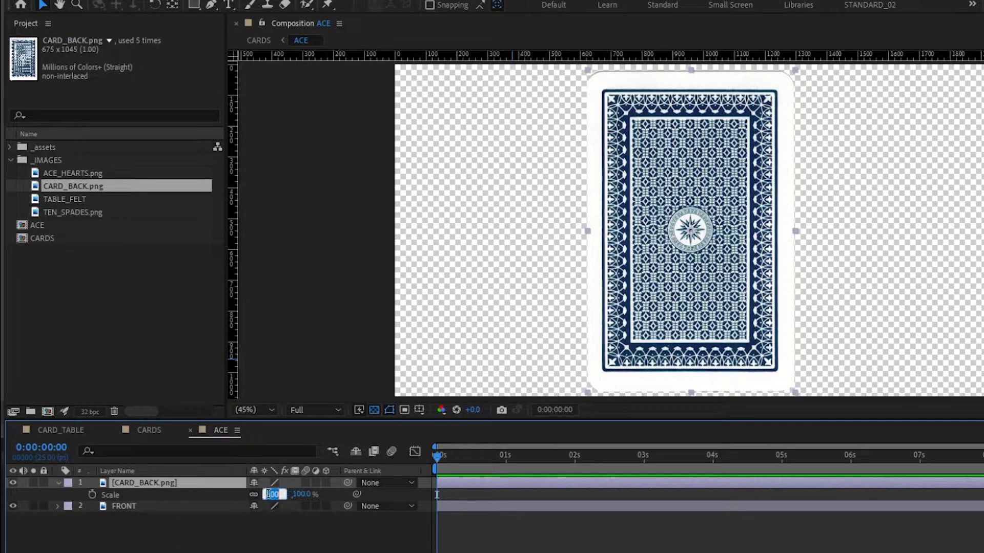
pyautogui.write('30')
pyautogui.press('Return')
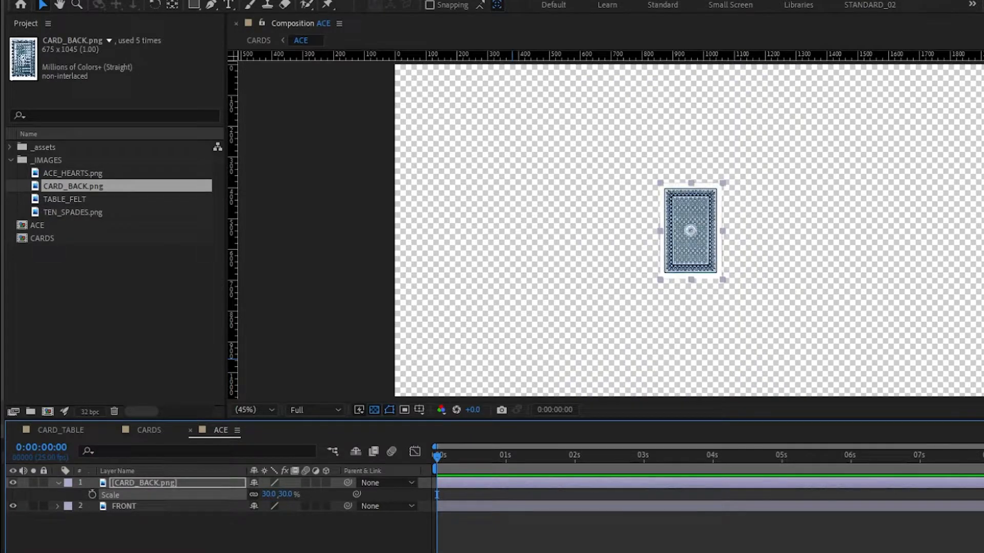
# - Rename the CARD_BACK.png layer as BACK and move it below the FRONT layer
pyautogui.click(186, 484)
pyautogui.press('Return')
pyautogui.write('BACK')
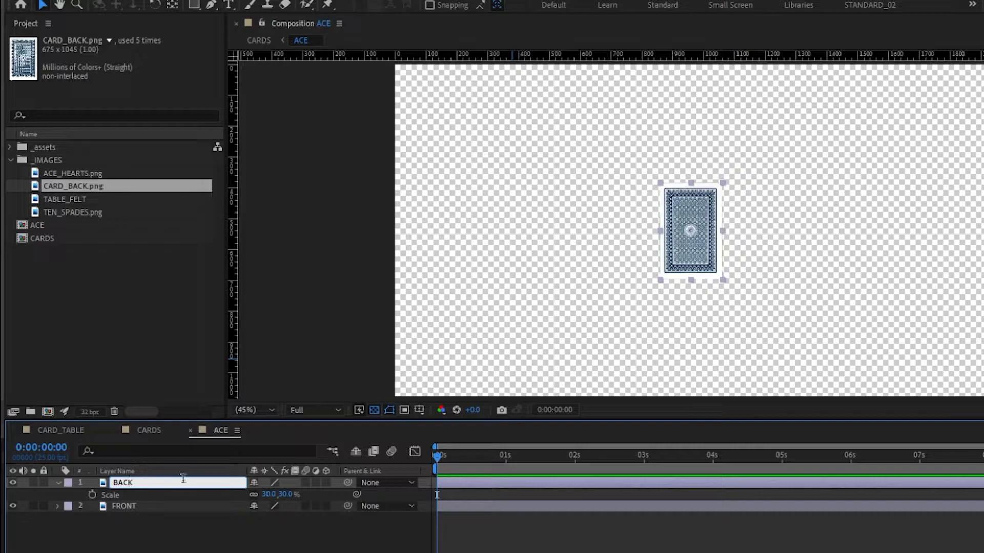
pyautogui.press('Return')
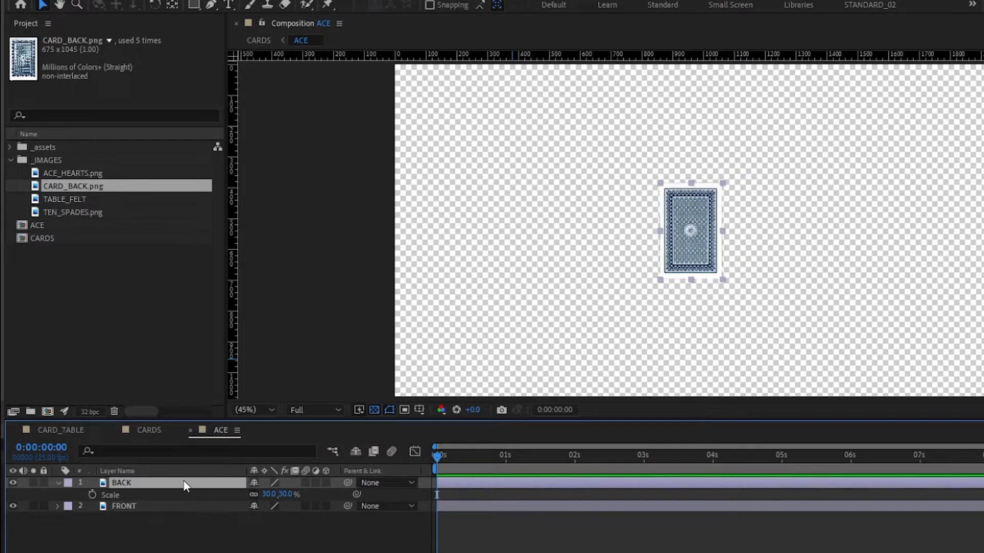
pyautogui.click(58, 483)
pyautogui.moveTo(130, 483); pyautogui.dragTo(127, 500)
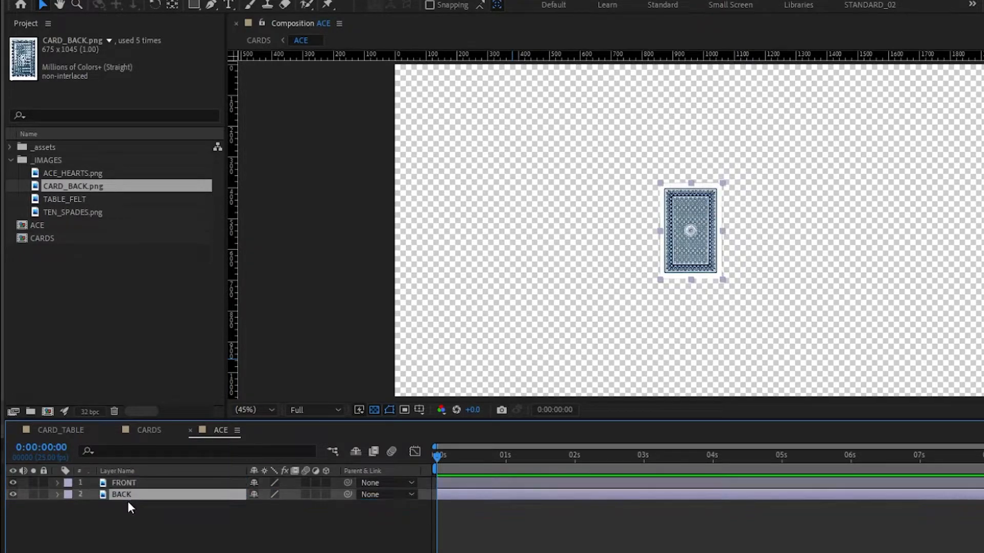
# - Make the FRONT and BACK layers 3D and set the FRONT layer's Z position to -1
pyautogui.click(326, 482)
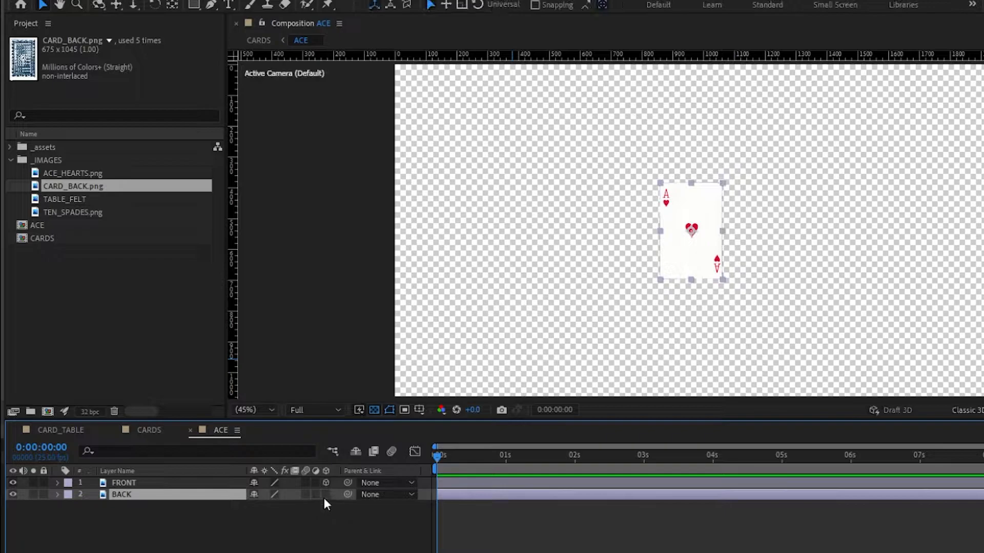
pyautogui.click(325, 495)
pyautogui.click(147, 484)
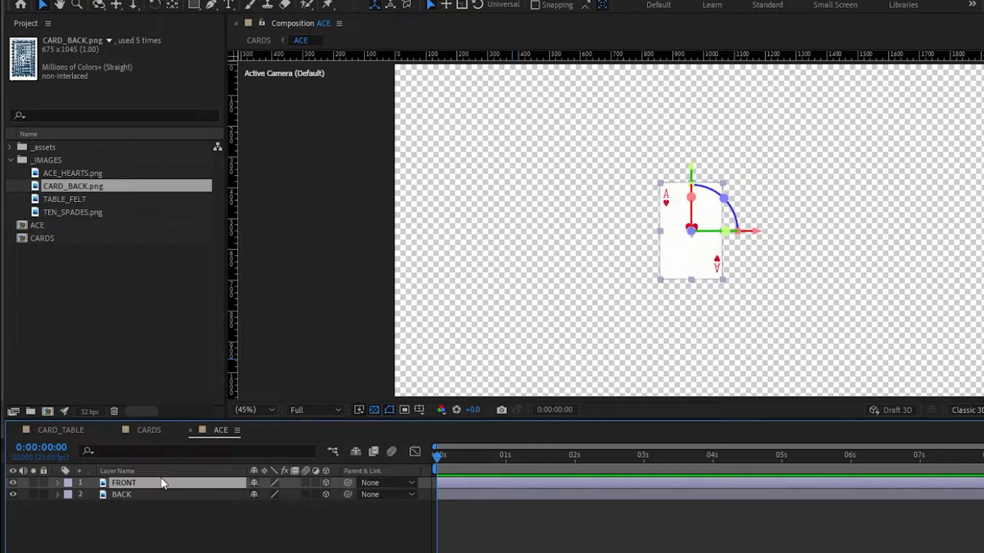
pyautogui.press('p')
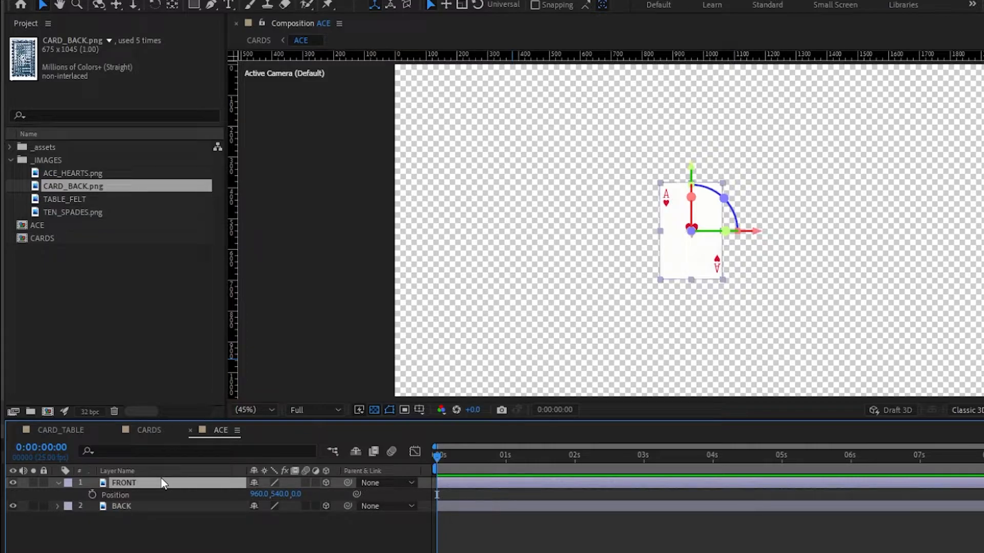
pyautogui.click(296, 495)
pyautogui.write('-1')
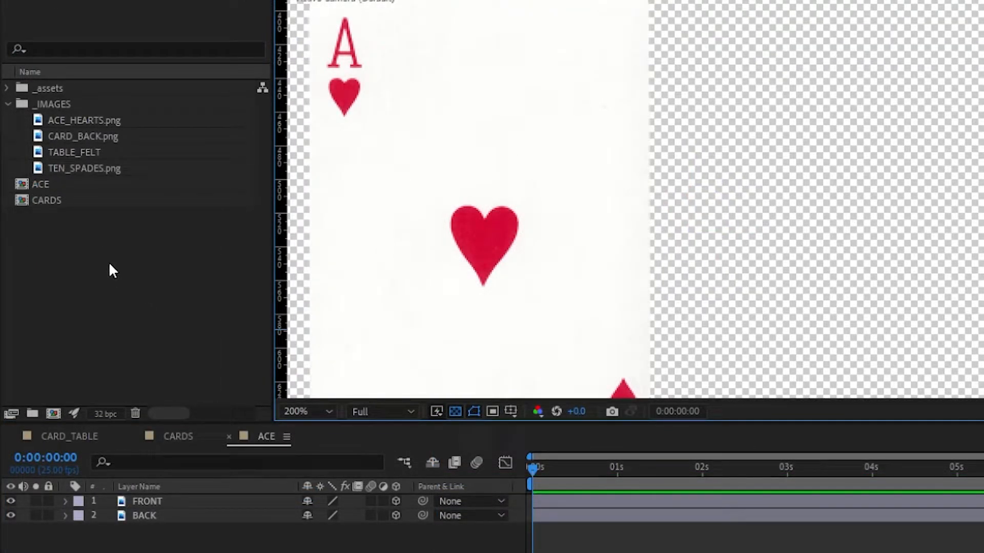
# - Duplicate the ACE composition in the project under the name TEN and open the copy
pyautogui.click(19, 180)
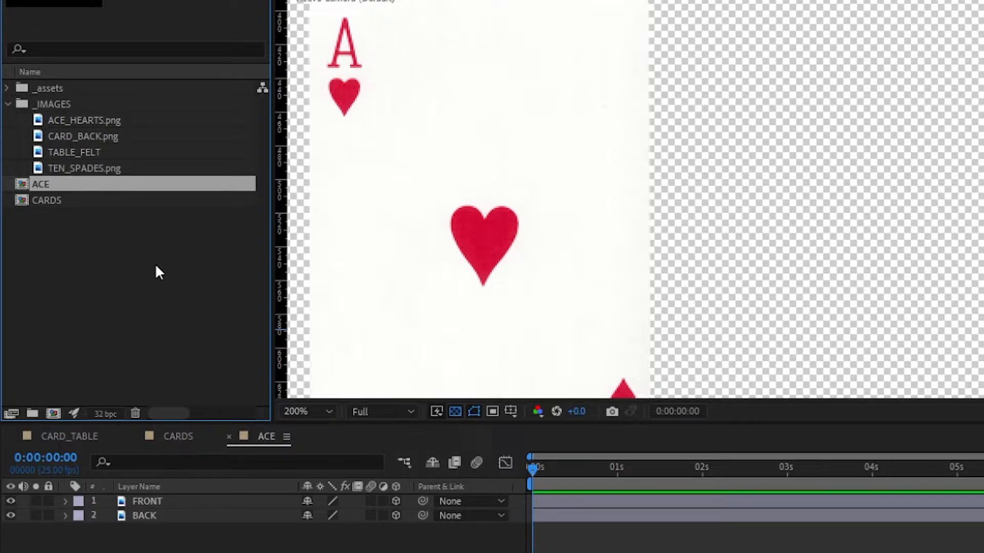
pyautogui.hotkey('ctrl', 'd')
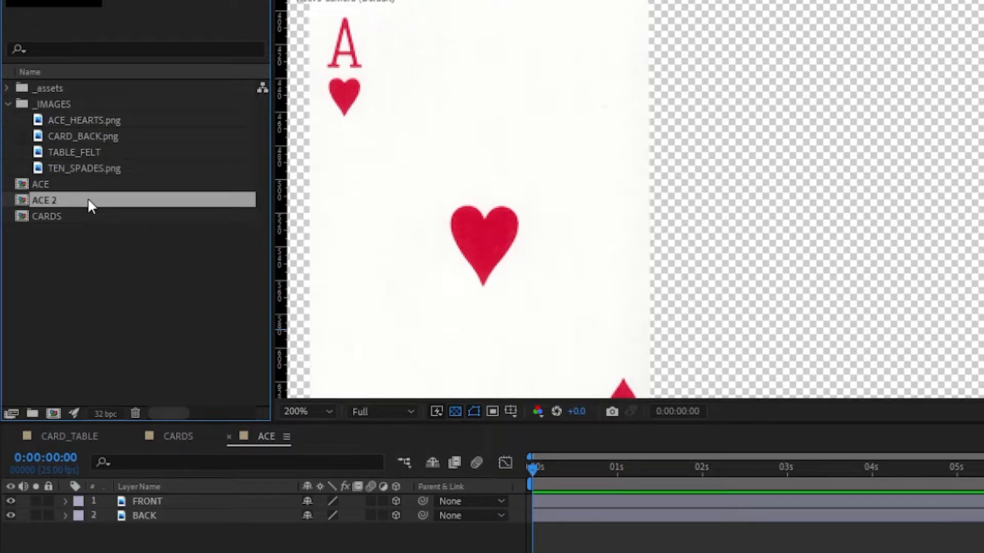
pyautogui.press('Return')
pyautogui.write('TEN')
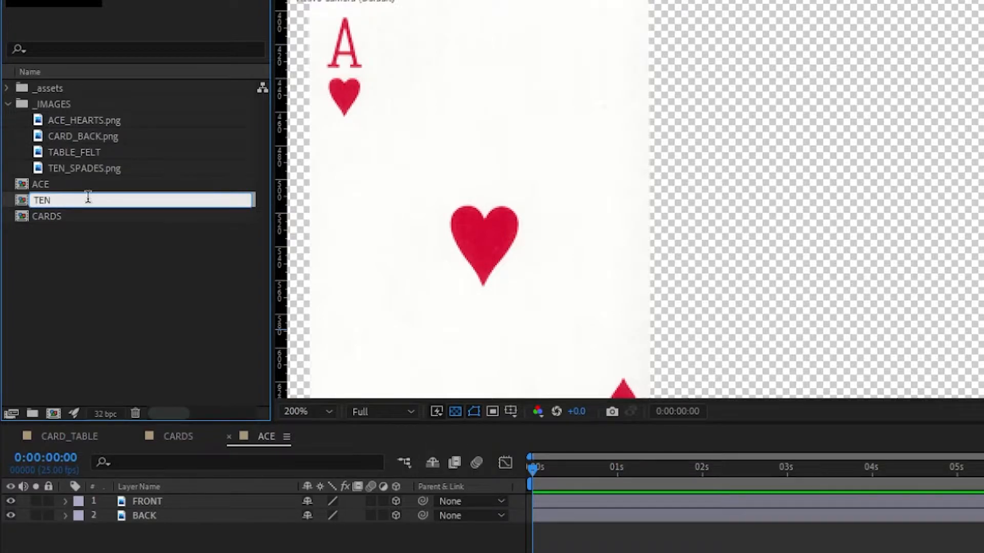
pyautogui.press('Return')
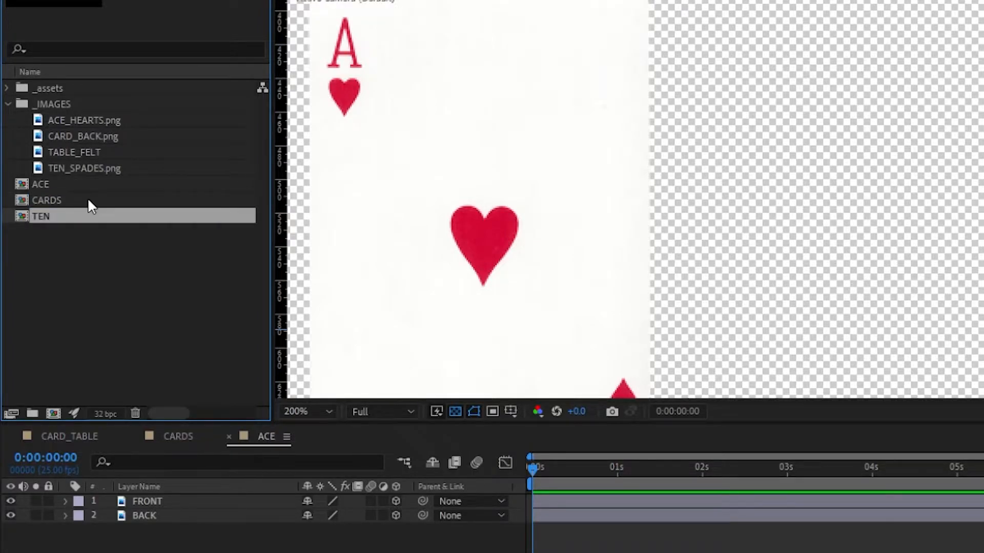
pyautogui.doubleClick(22, 217)
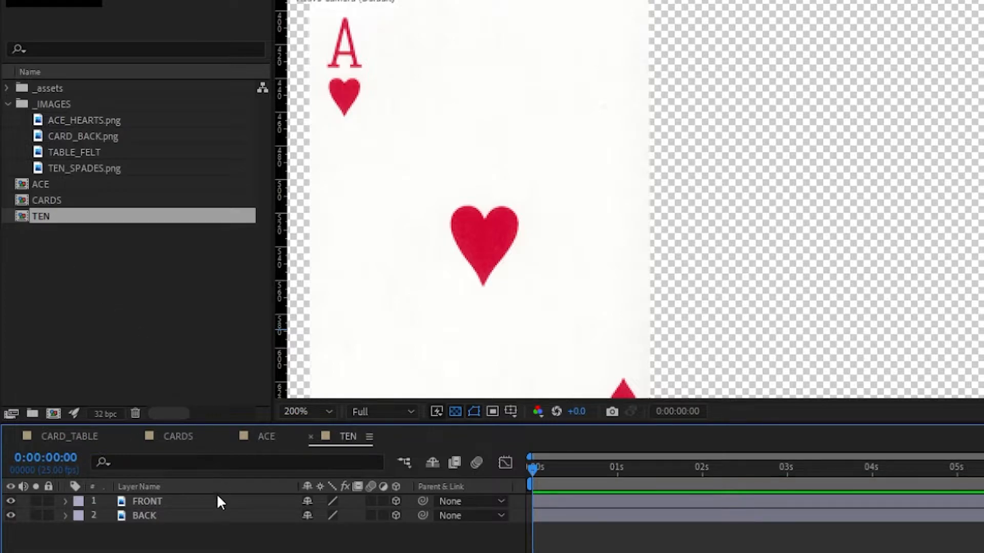
# - Replace the source of the FRONT layer in the TEN composition with TEN_SPADES.png
pyautogui.click(164, 502)
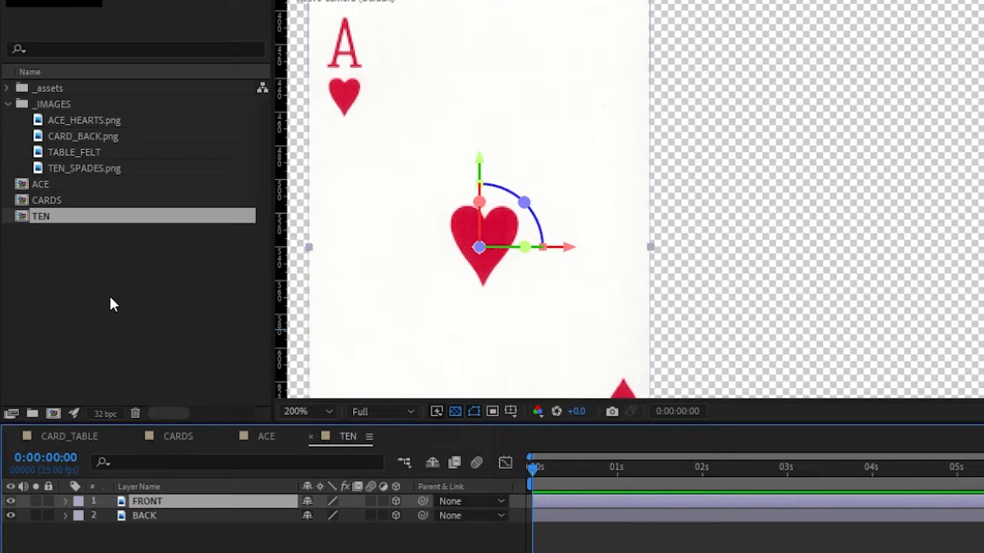
pyautogui.click(89, 169)
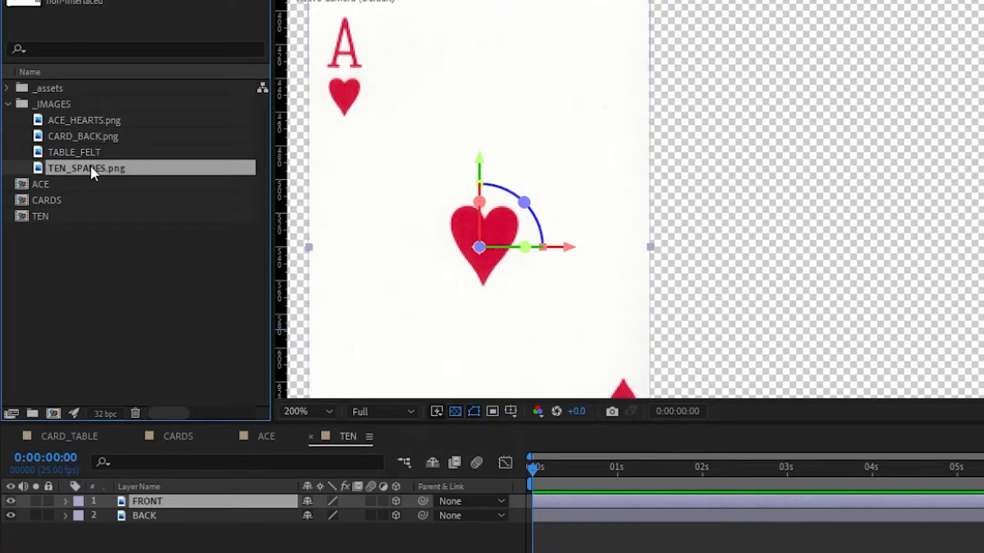
pyautogui.moveTo(90, 165); pyautogui.dragTo(168, 503)
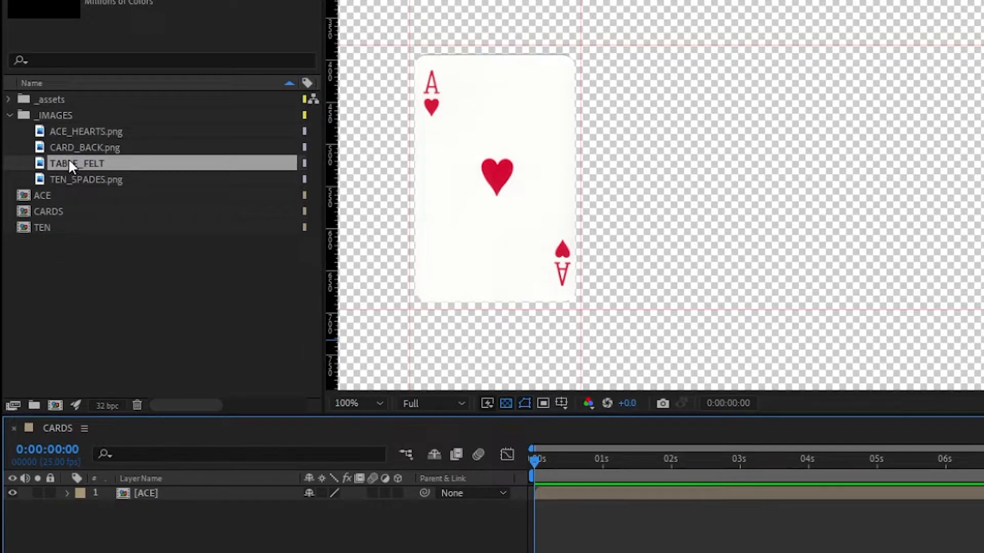
# - Add TABLE_FELT below the ACE layer in the CARDS composition, rename it TABLE and lock it
pyautogui.moveTo(69, 158); pyautogui.dragTo(143, 530)
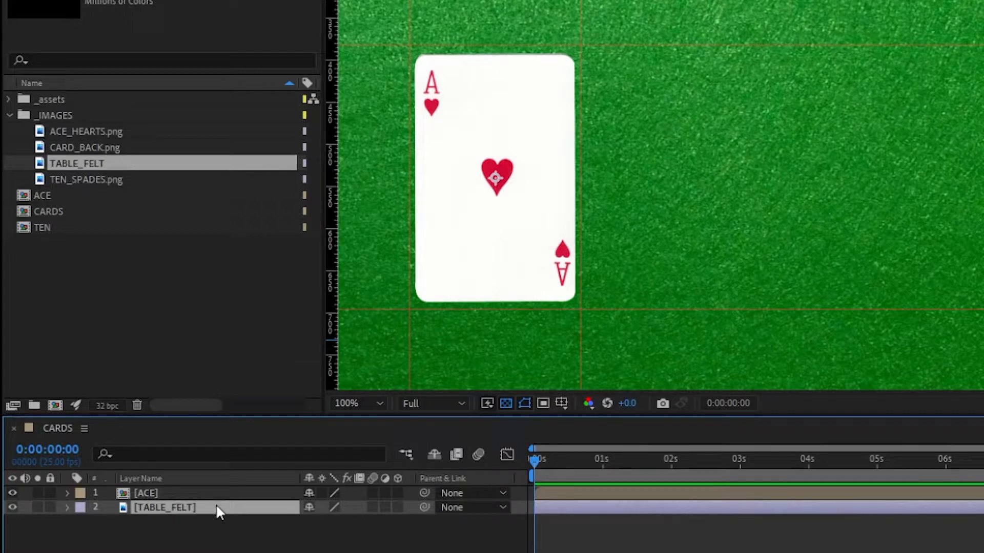
pyautogui.press('Return')
pyautogui.write('TABLE')
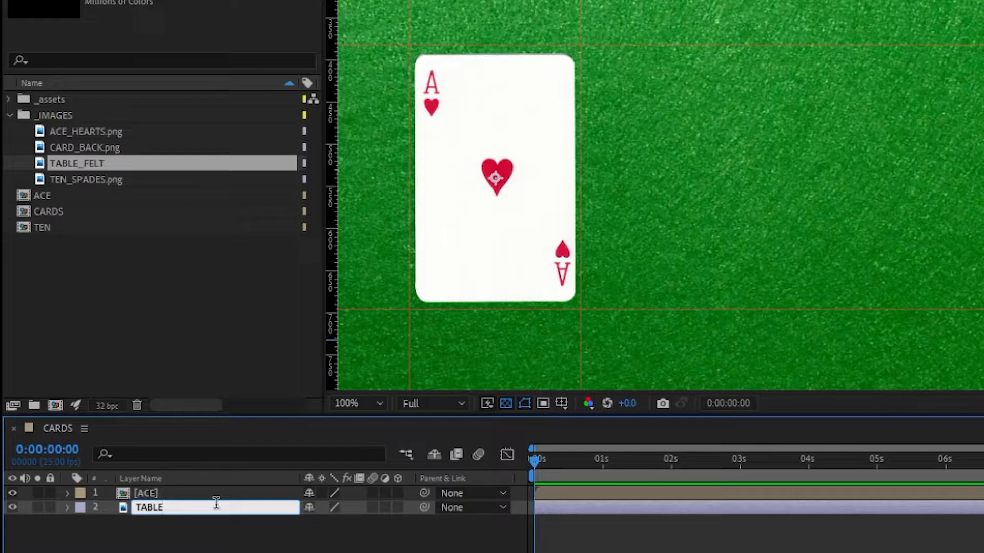
pyautogui.press('Return')
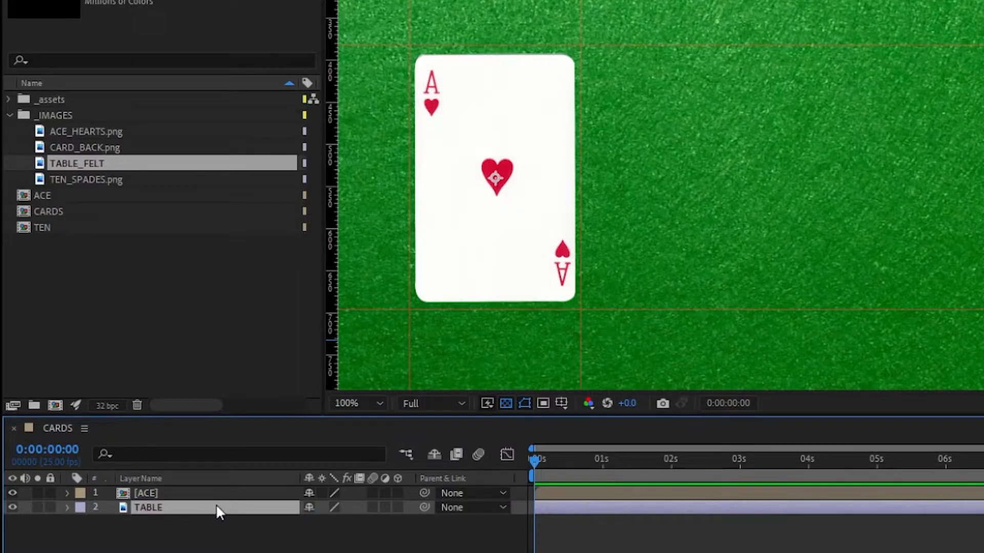
pyautogui.click(50, 507)
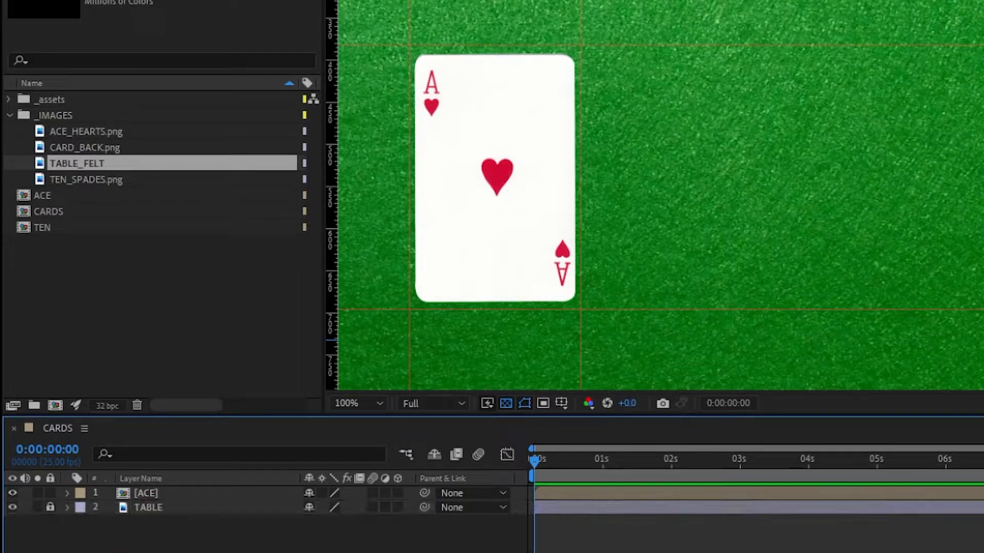
# - Make the ACE layer 3D and set its Y Rotation to -130°
pyautogui.click(152, 491)
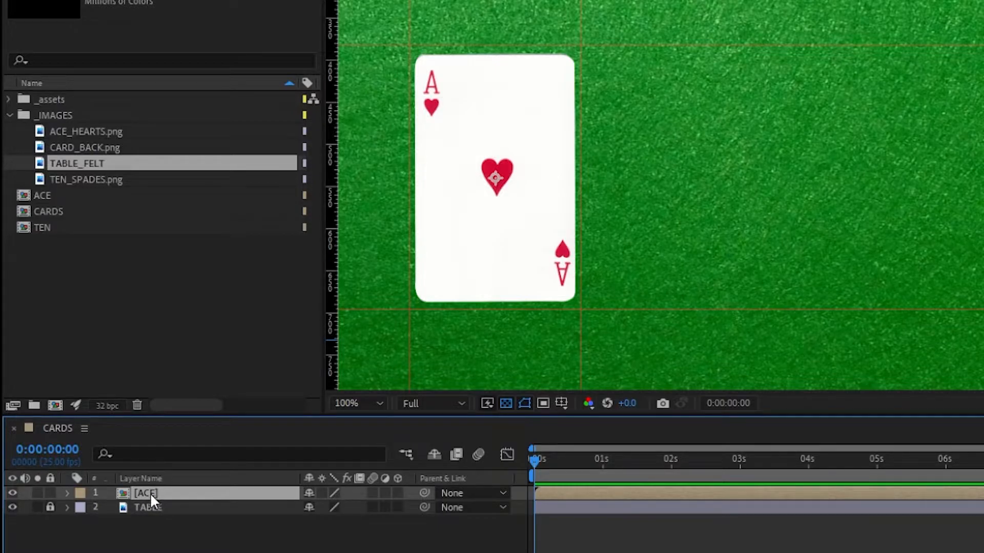
pyautogui.click(398, 493)
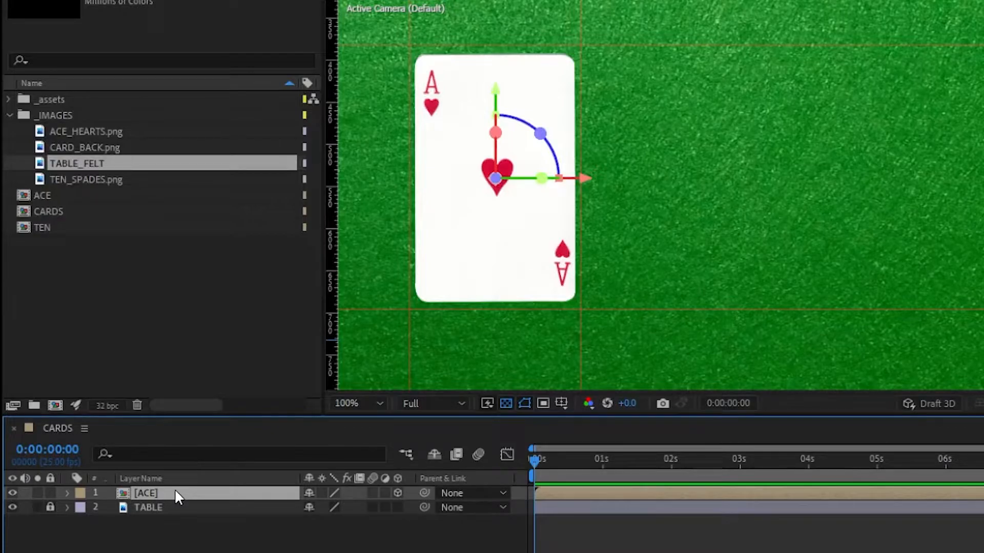
pyautogui.press('r')
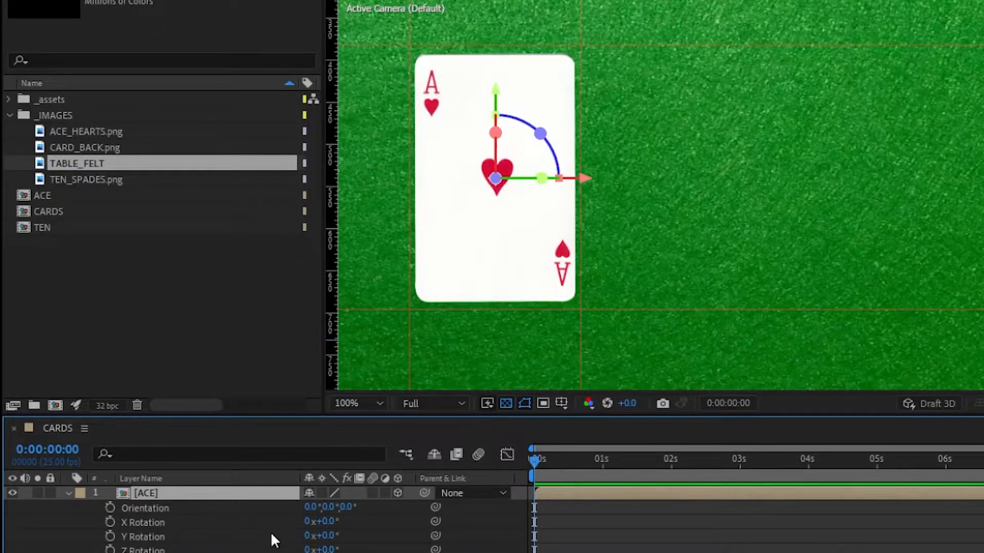
pyautogui.click(325, 536)
pyautogui.moveTo(324, 536); pyautogui.dragTo(220, 539)
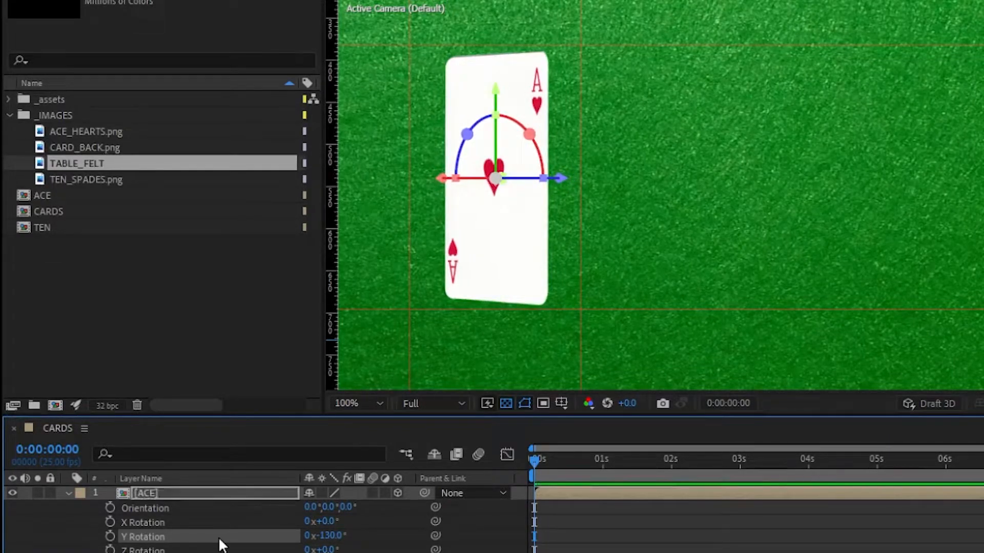
# - Turn on Collapse Transformations for the ACE layer, comparing its available layer options with the switch on and off
pyautogui.click(320, 491)
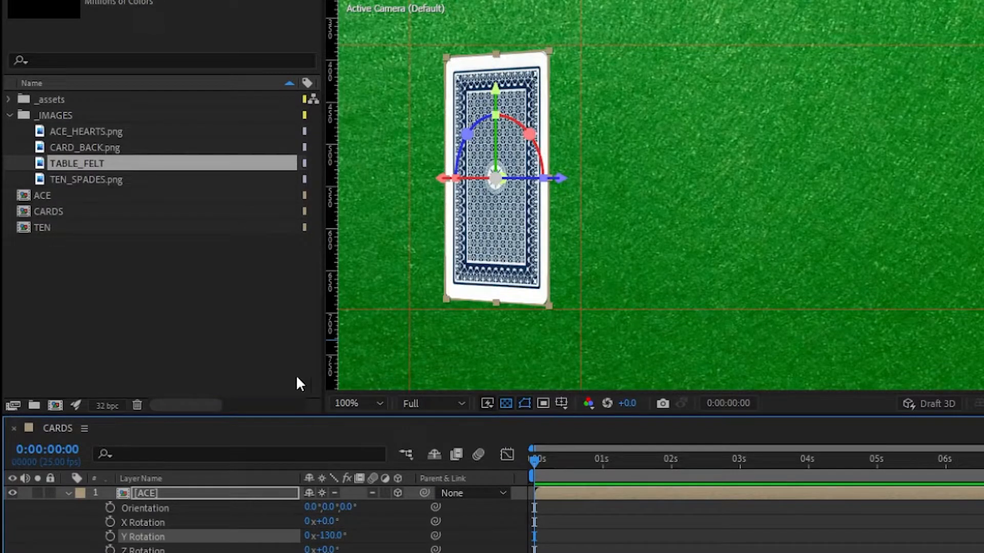
pyautogui.click(67, 493)
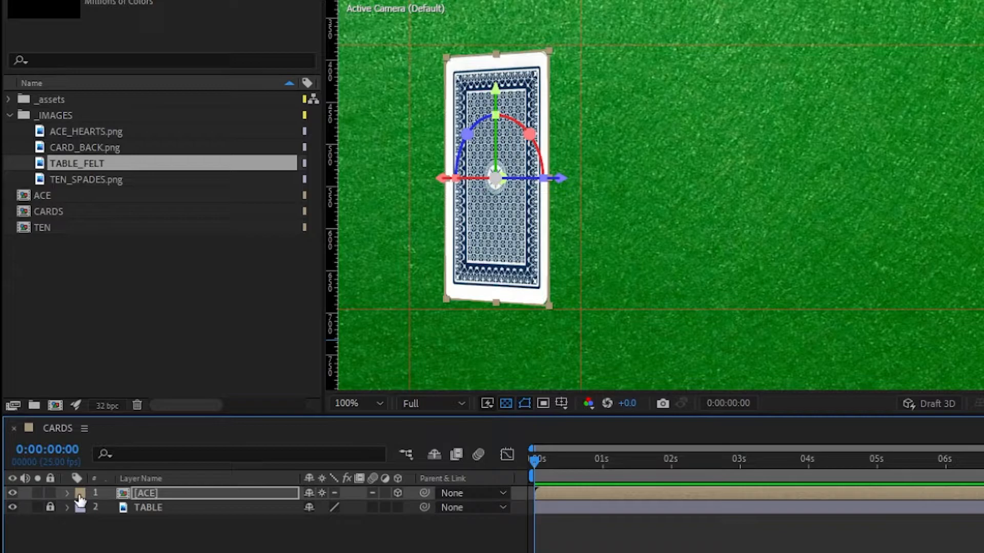
pyautogui.click(66, 493)
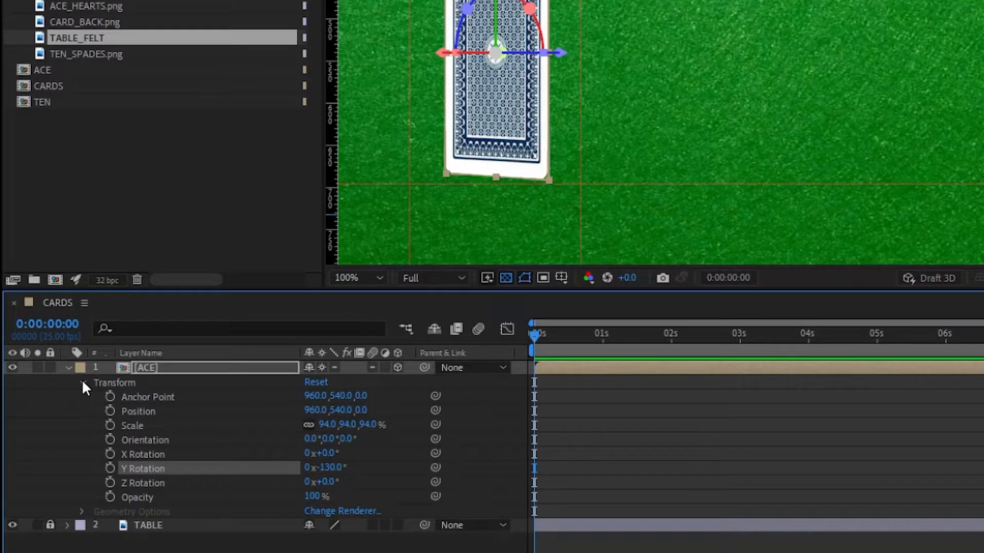
pyautogui.click(83, 384)
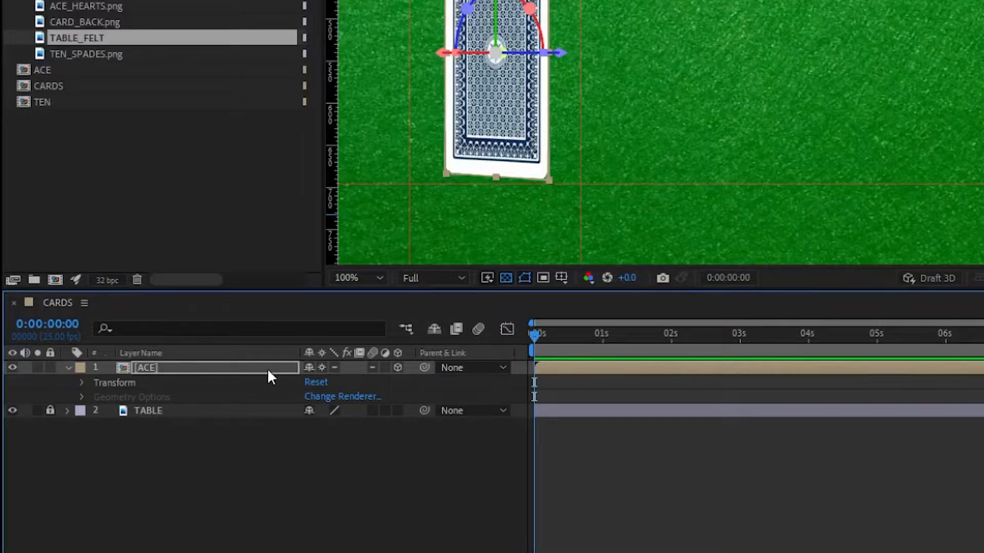
pyautogui.click(322, 367)
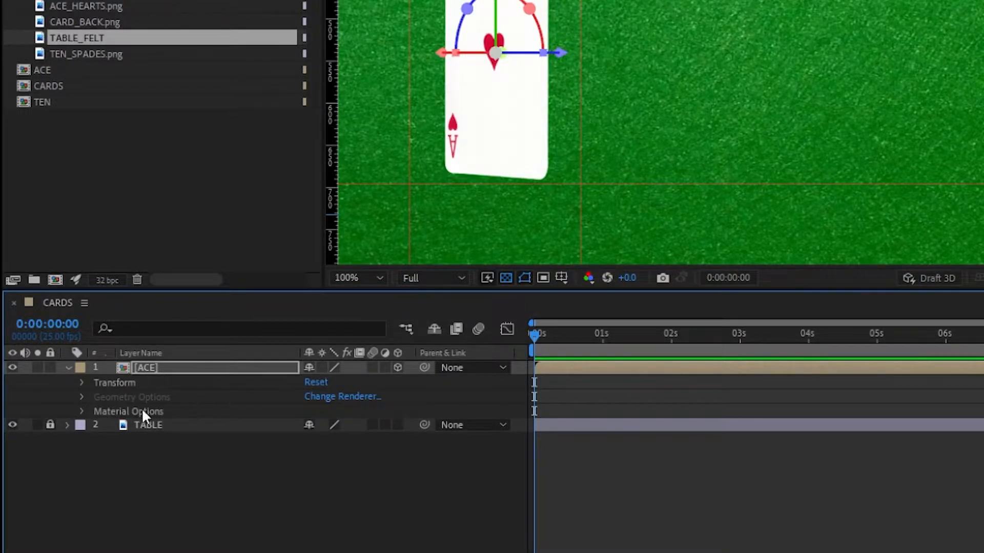
pyautogui.click(82, 410)
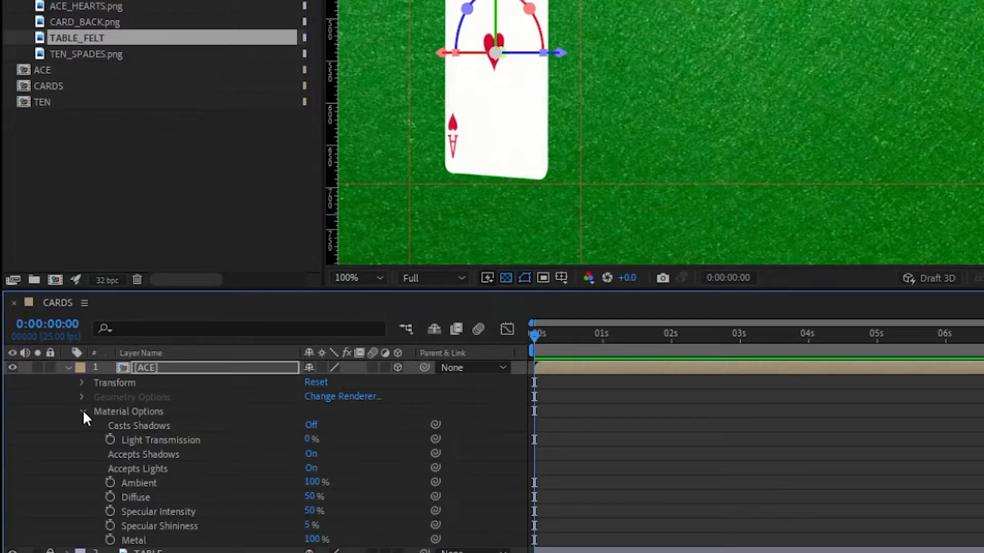
pyautogui.click(82, 412)
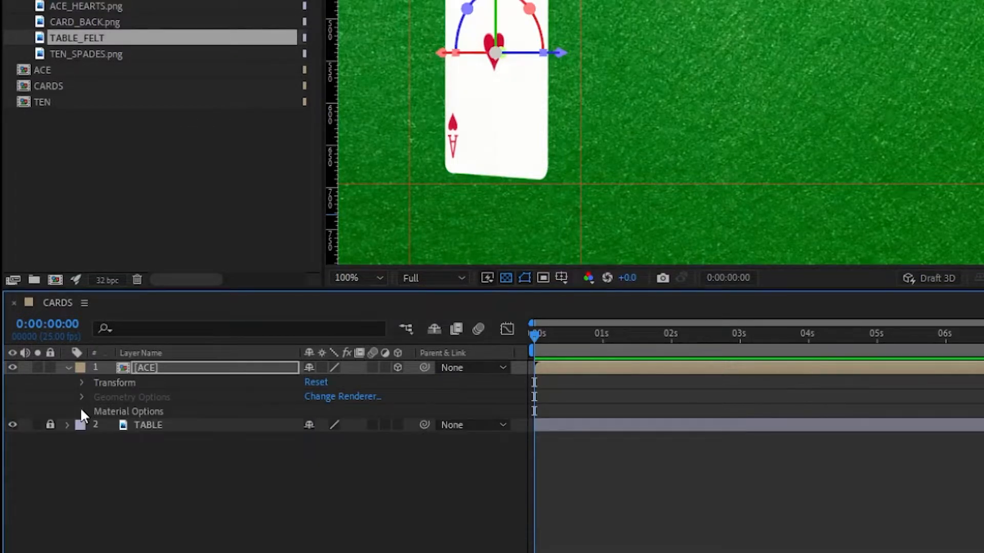
pyautogui.click(322, 367)
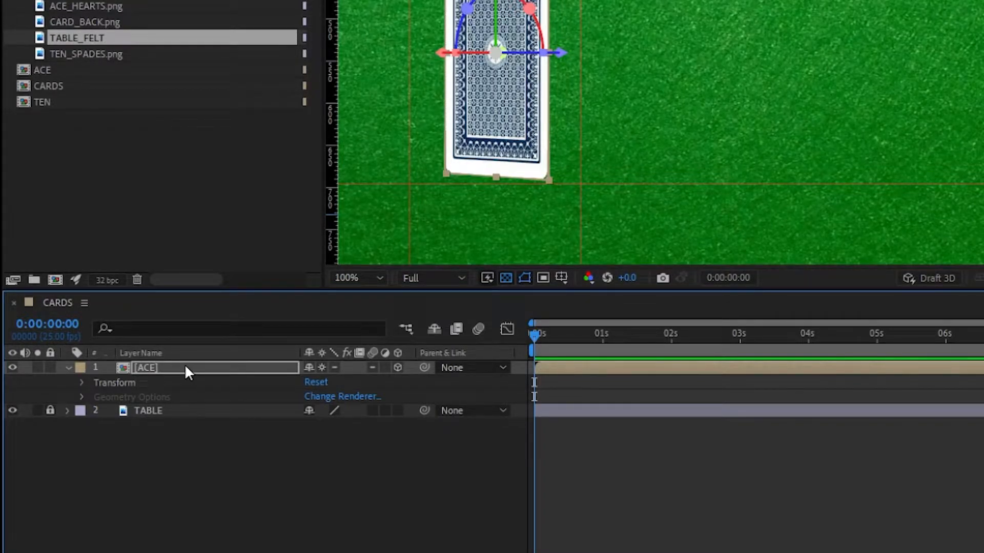
# - Set the ACE layer's Y Rotation to 0°
pyautogui.press('r')
pyautogui.click(330, 410)
pyautogui.write('-130')
pyautogui.write('0')
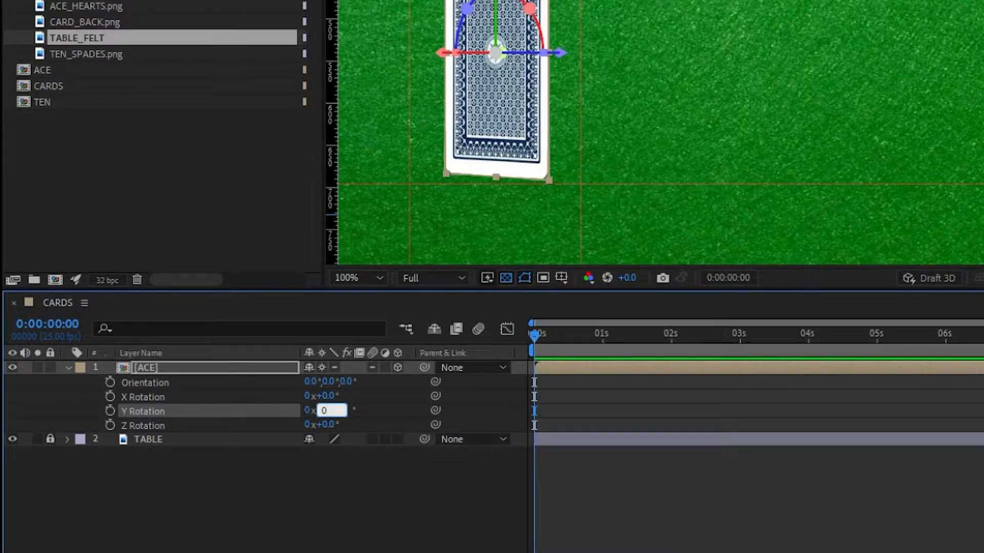
pyautogui.press('Return')
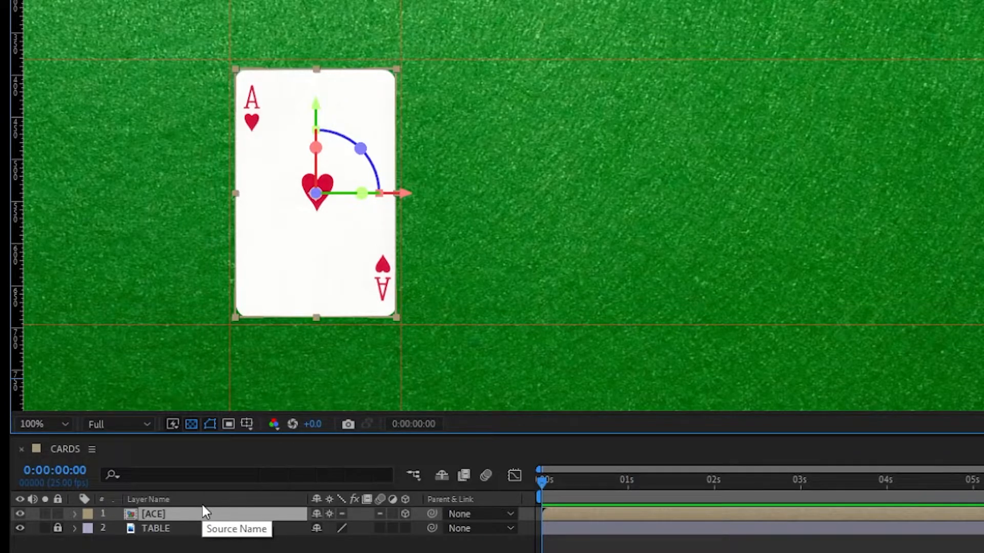
# - Add Position, Scale and Y Rotation keyframes to the ACE layer at 0:00:00:15
pyautogui.press('space')
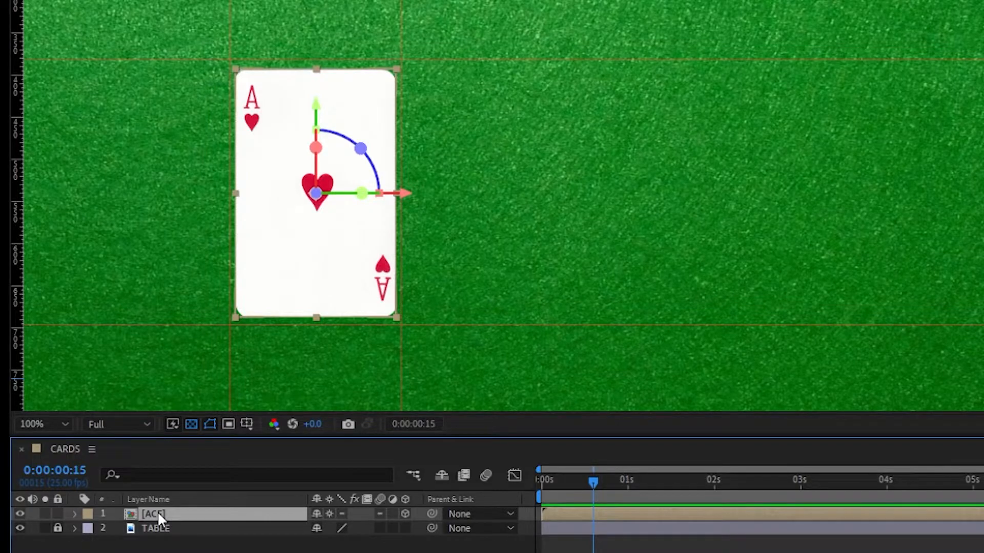
pyautogui.press('p')
pyautogui.hotkey('shift', 'r')
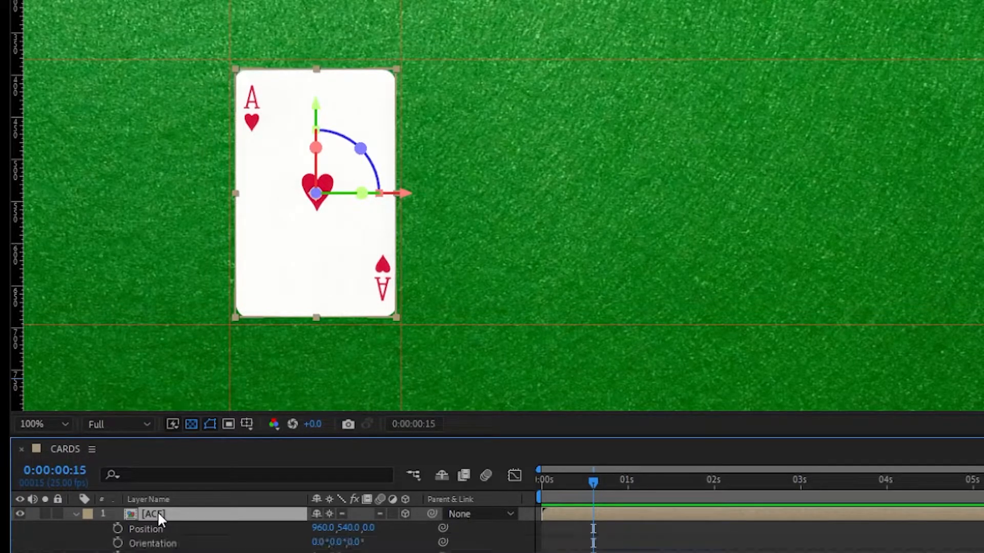
pyautogui.hotkey('shift', 's')
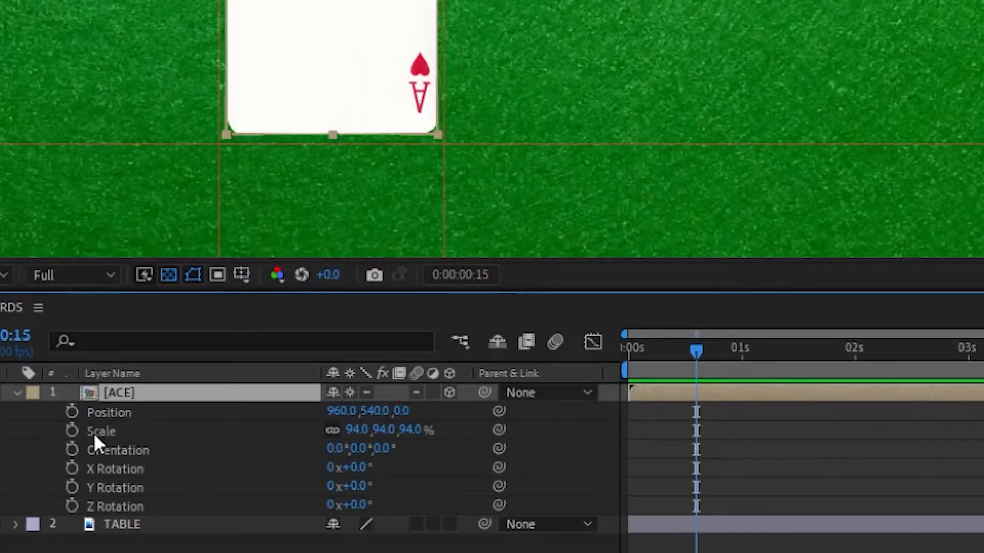
pyautogui.click(71, 411)
pyautogui.click(72, 431)
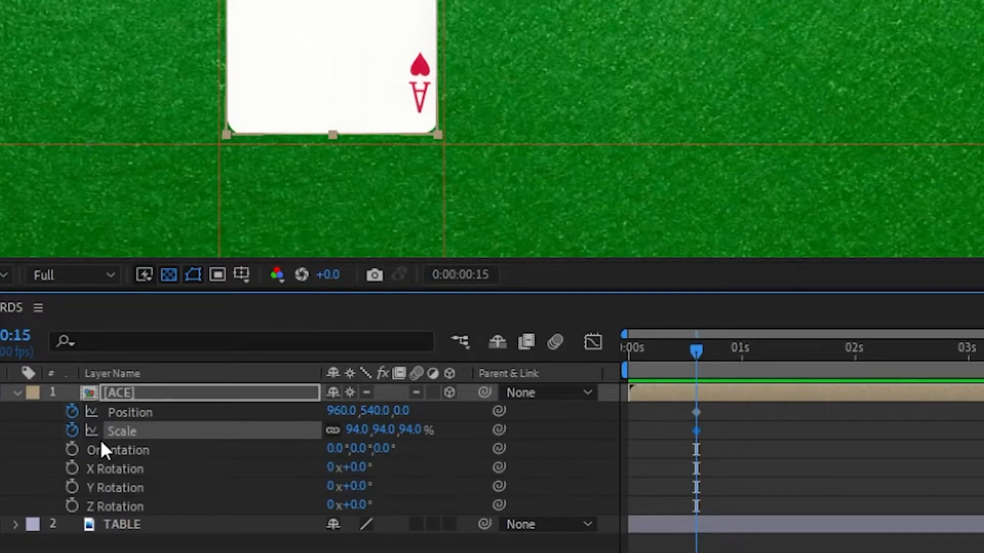
pyautogui.click(72, 486)
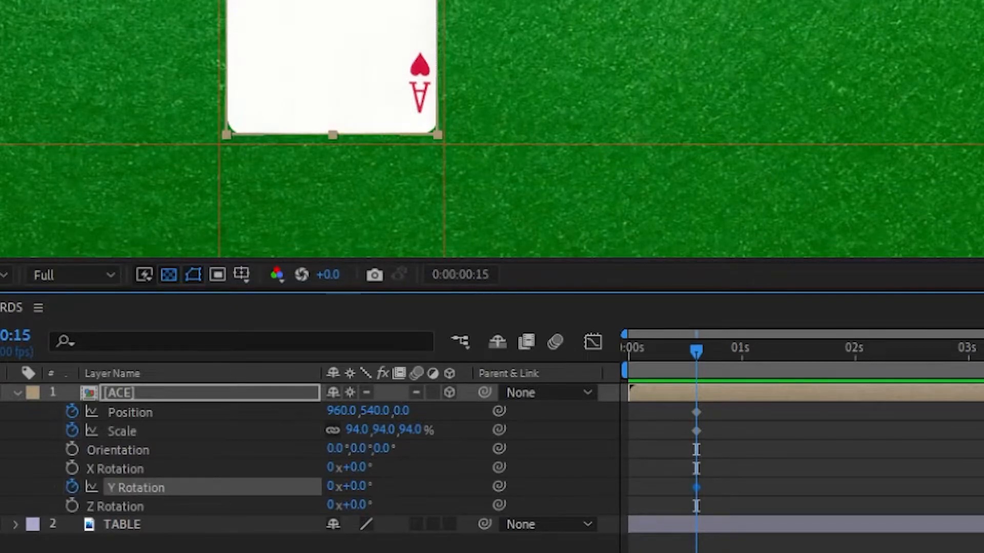
# - Set the ACE layer's Z Rotation to -20° and its X position to 922 at 0:00:00:15
pyautogui.moveTo(360, 507); pyautogui.dragTo(336, 504)
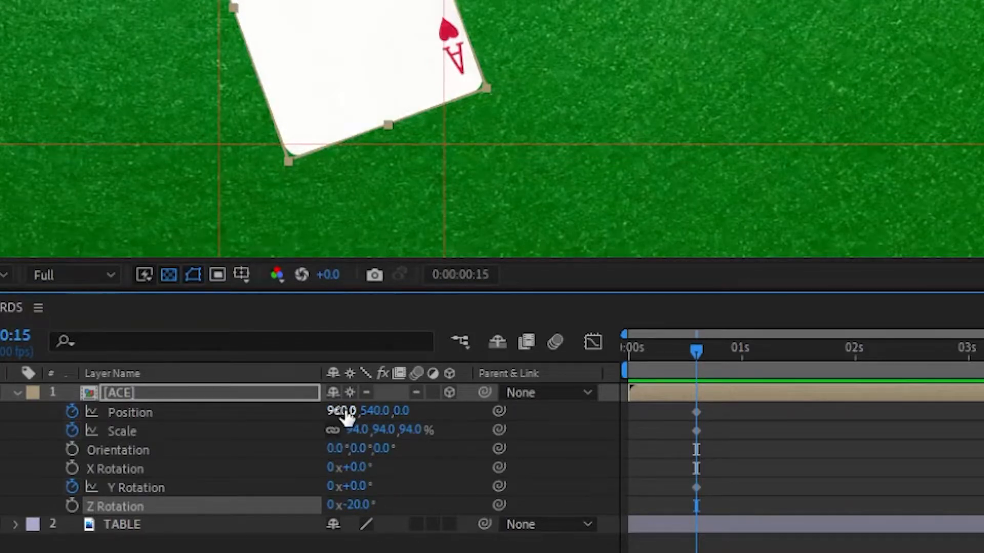
pyautogui.moveTo(338, 412); pyautogui.dragTo(301, 408)
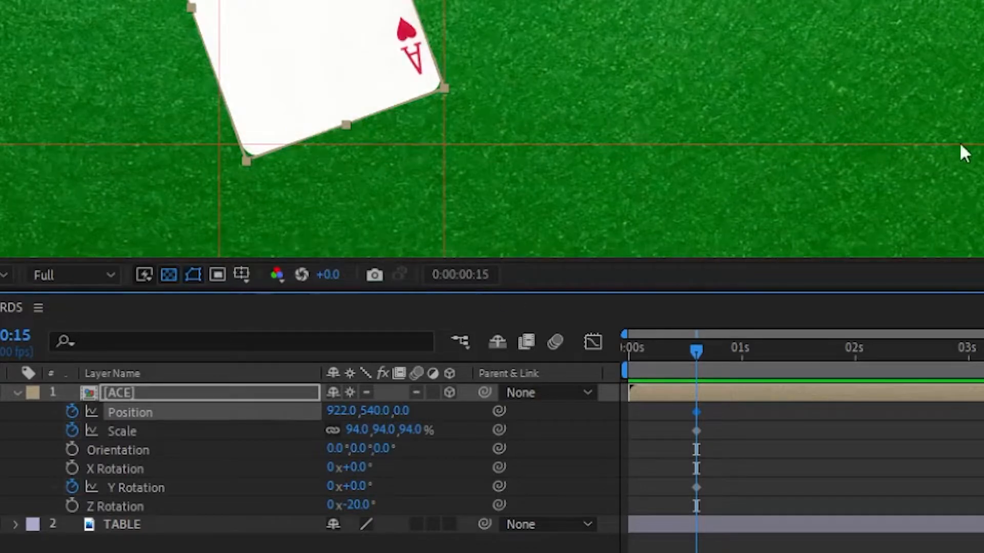
# - Keyframe the ACE layer's Y Rotation at 180° and its Scale at 240% at 0:00:00:00
pyautogui.press('Home')
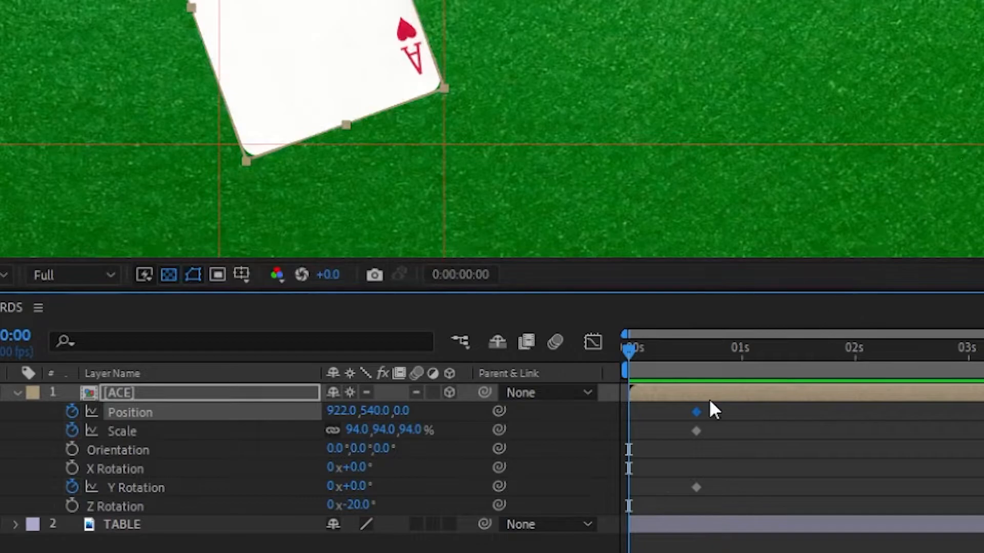
pyautogui.click(331, 490)
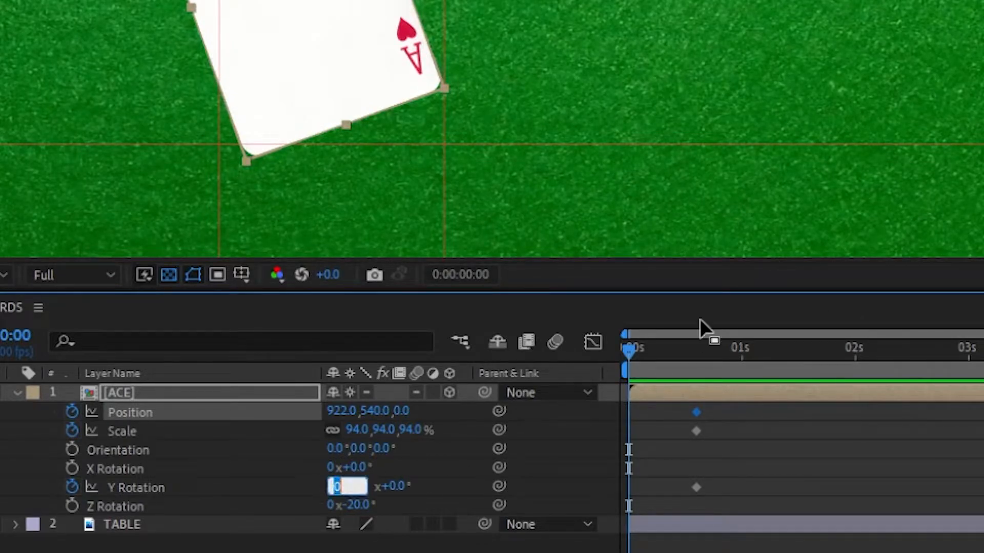
pyautogui.write('1')
pyautogui.press('Return')
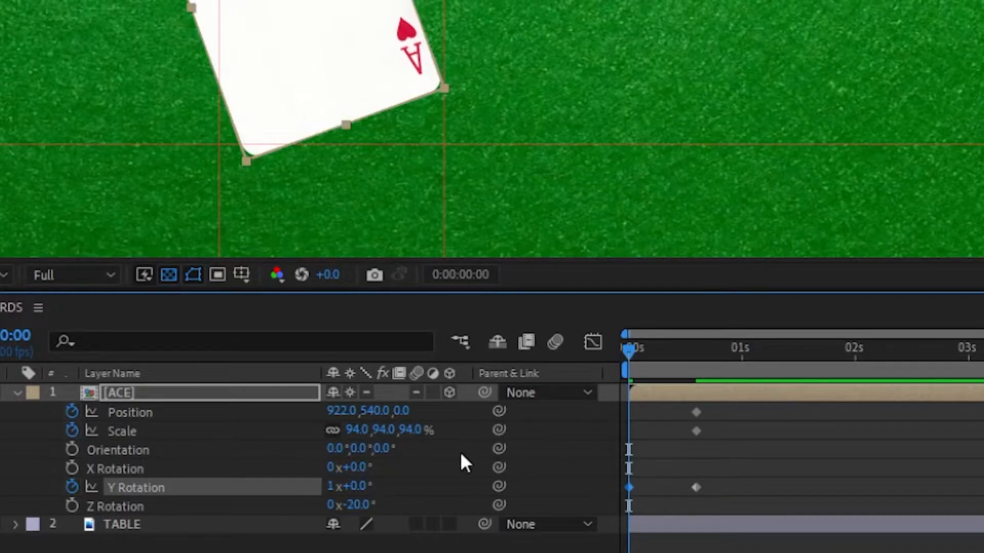
pyautogui.click(353, 487)
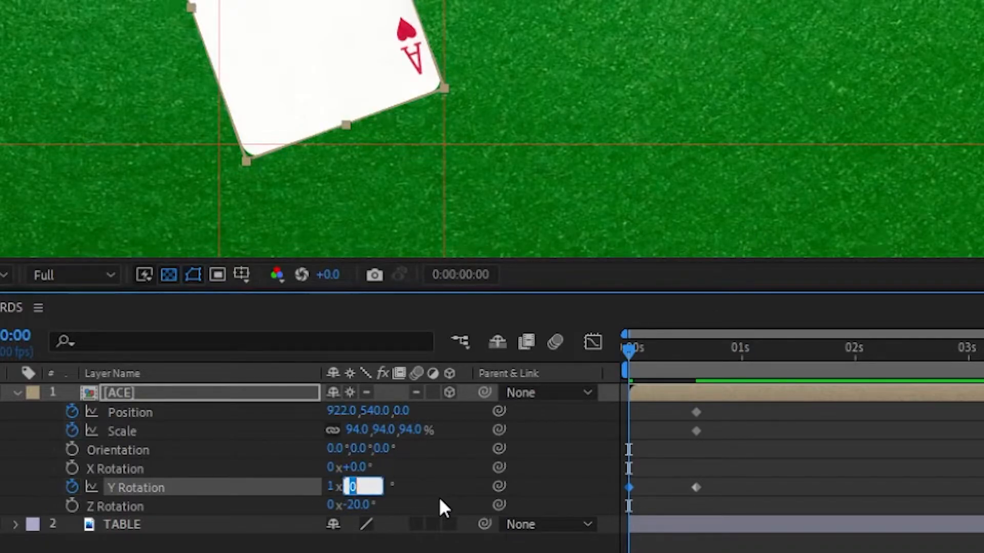
pyautogui.write('-180')
pyautogui.press('Return')
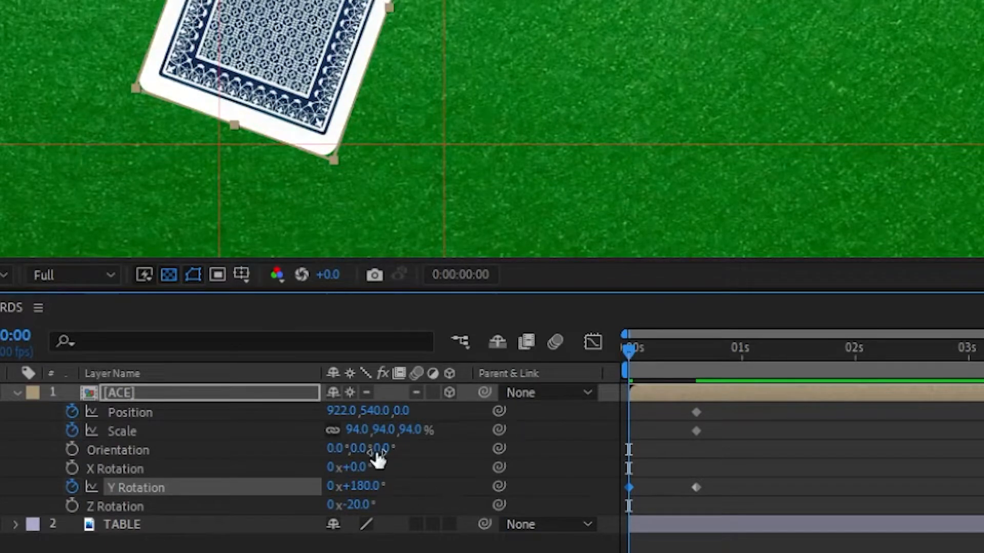
pyautogui.moveTo(356, 429); pyautogui.dragTo(513, 430)
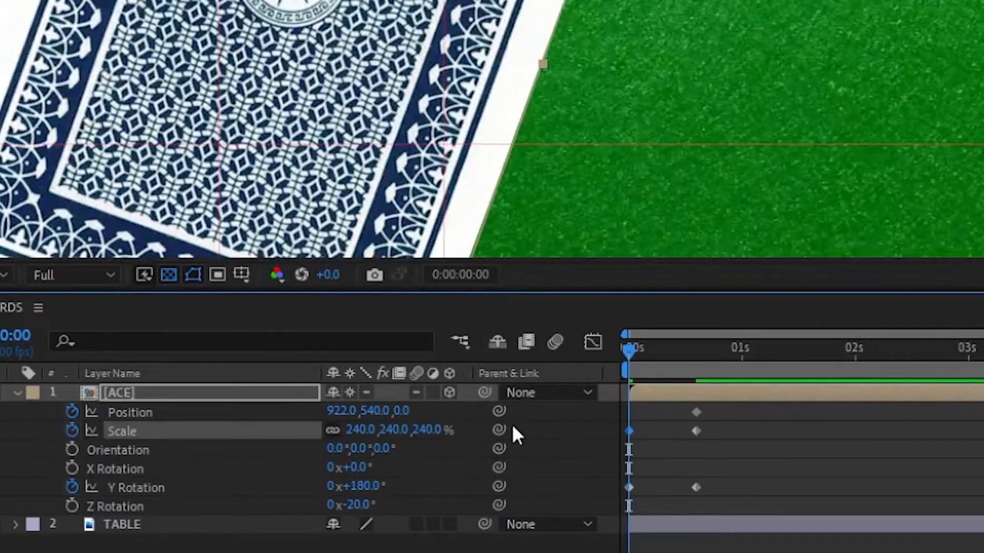
pyautogui.hotkey('shift', '/')
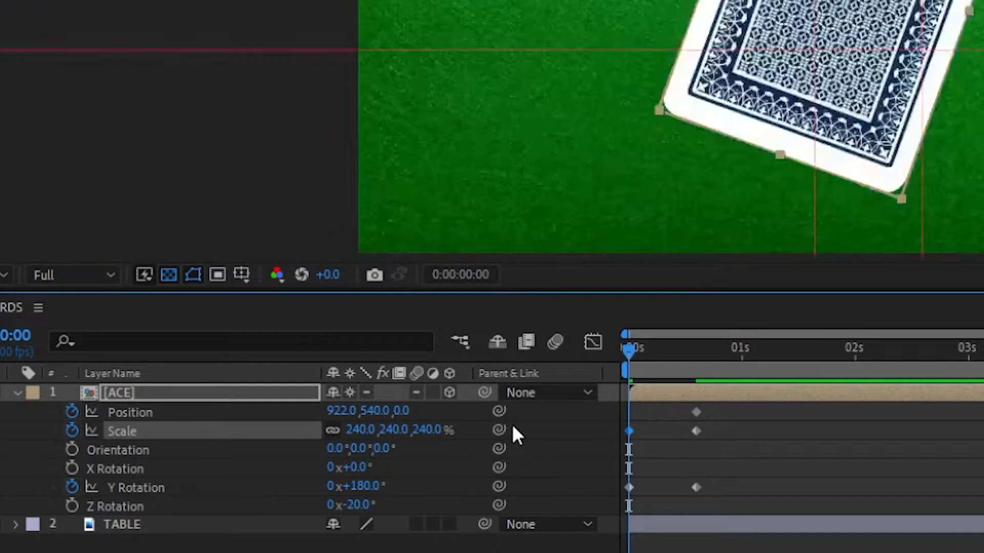
# - Increase the ACE layer's starting Scale to 325% at 0:00:00:00
pyautogui.moveTo(983, 3); pyautogui.dragTo(813, 17)
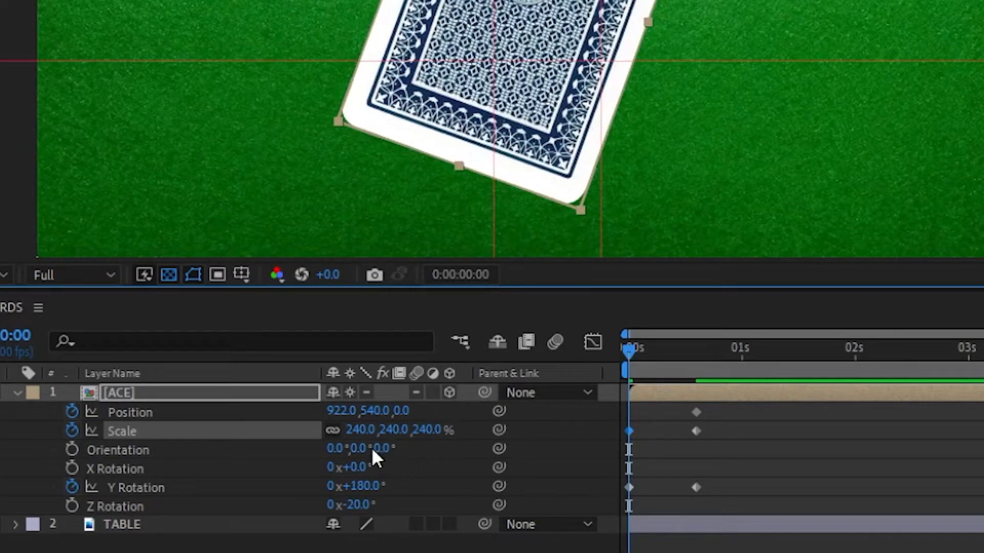
pyautogui.moveTo(361, 430); pyautogui.dragTo(444, 425)
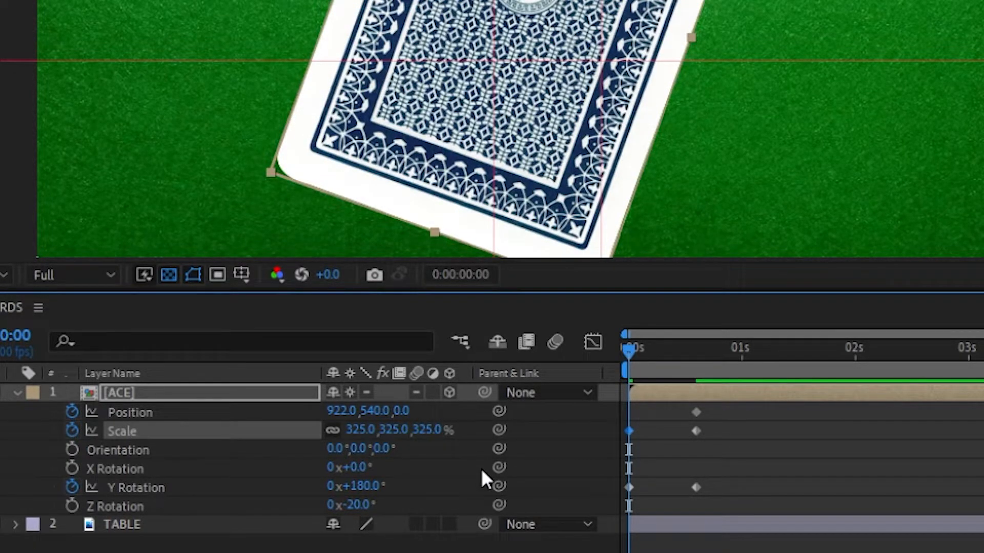
# - Apply the Fast Box Blur effect to the ACE layer
pyautogui.rightClick(144, 387)
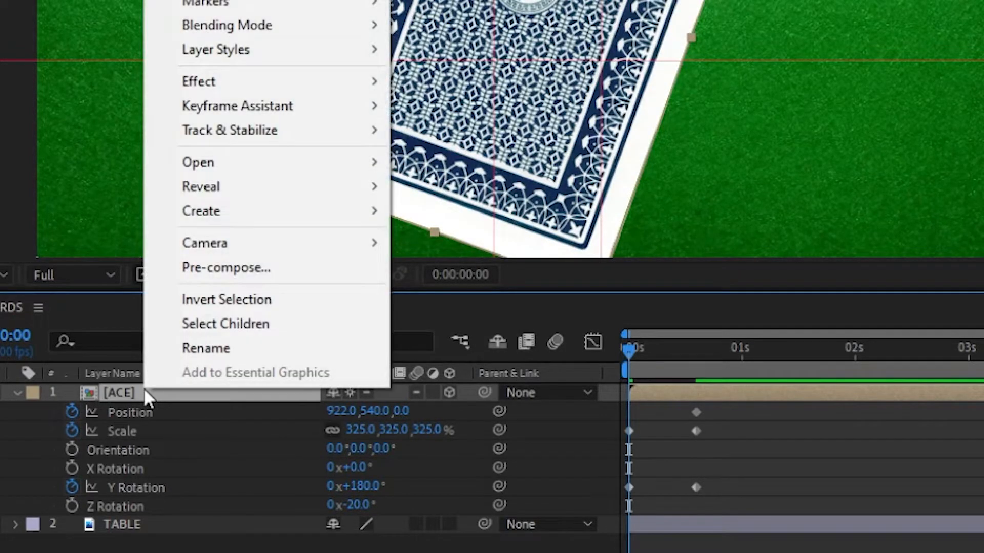
pyautogui.moveTo(228, 81)
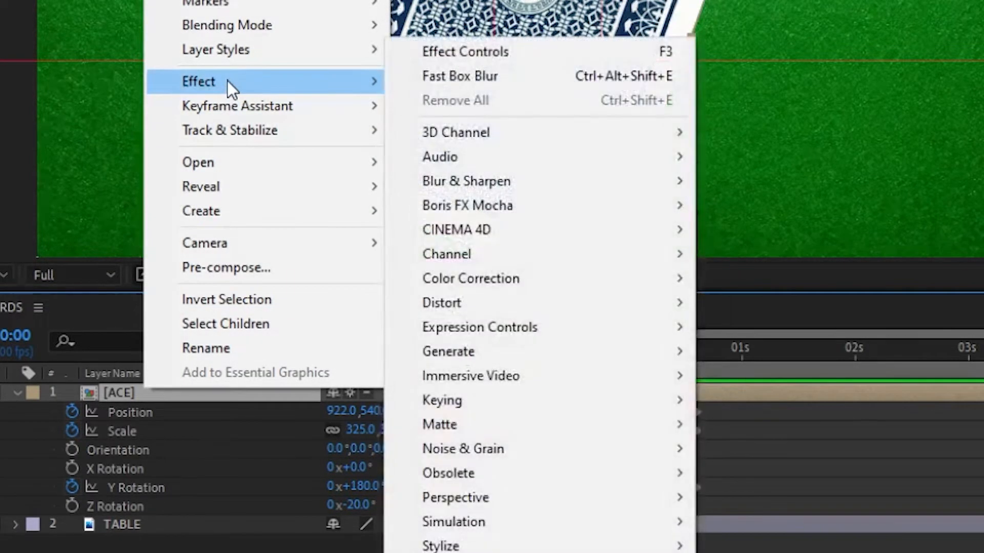
pyautogui.moveTo(493, 185)
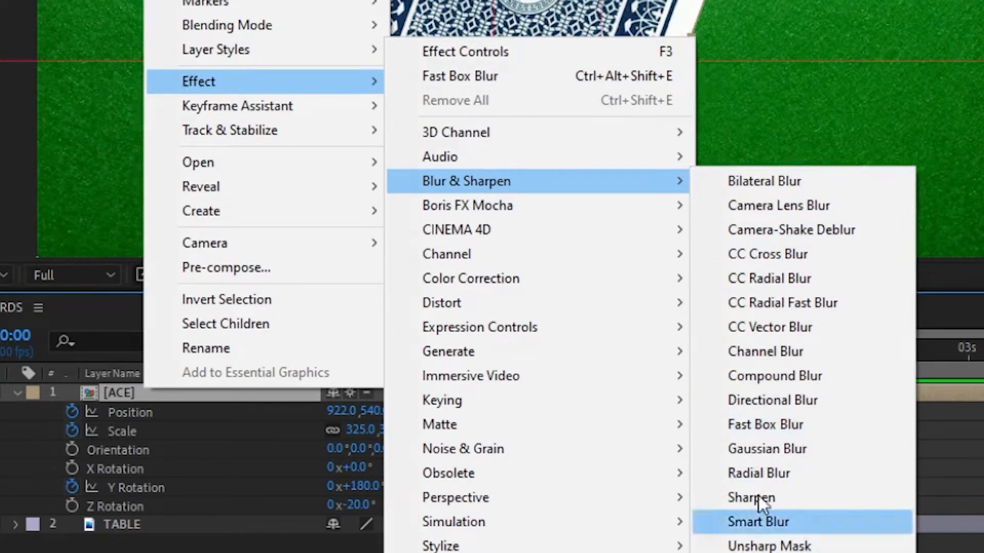
pyautogui.click(761, 424)
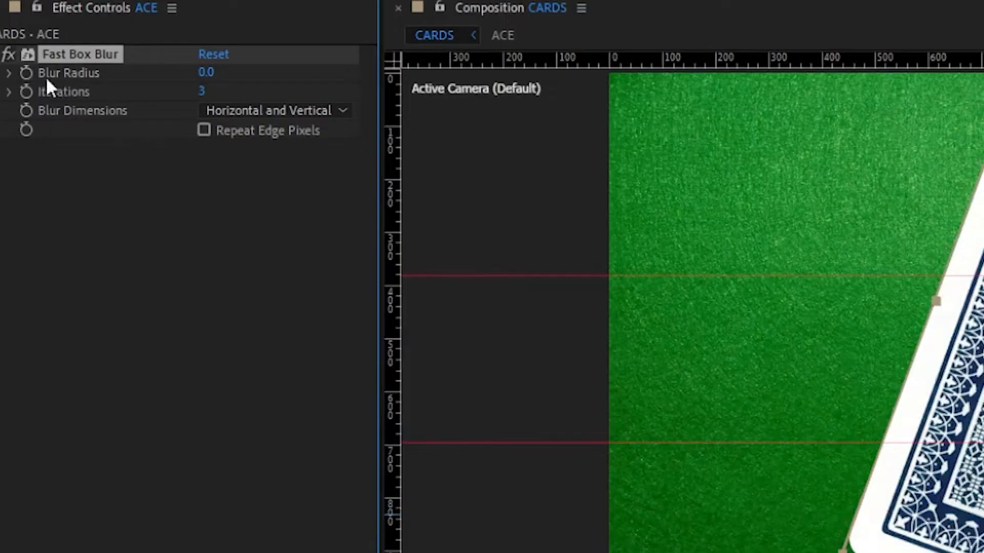
# - Animate the ACE layer's Blur Radius from a strong blur at 0:00:00:00 to 0 at 0:00:00:15
pyautogui.moveTo(211, 72); pyautogui.dragTo(249, 72)
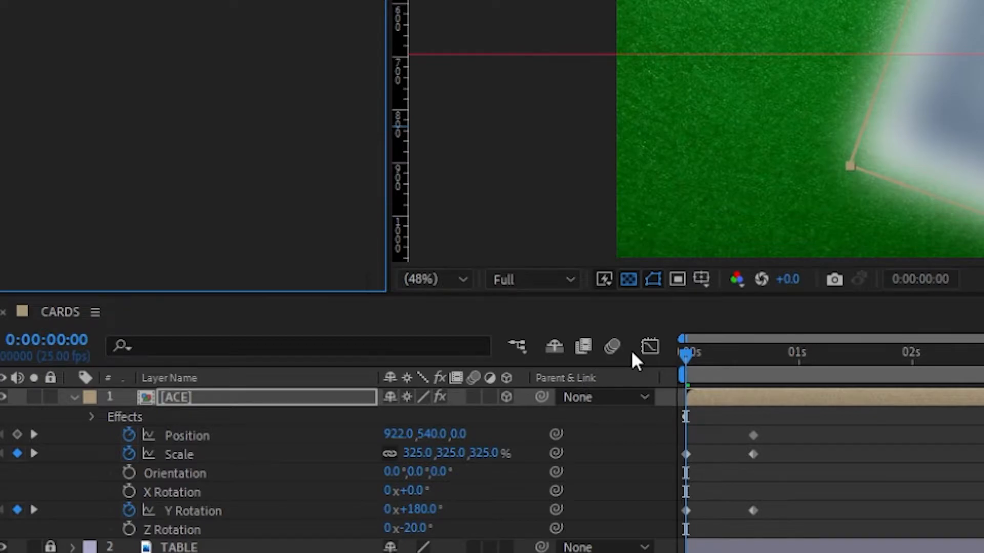
pyautogui.press('k')
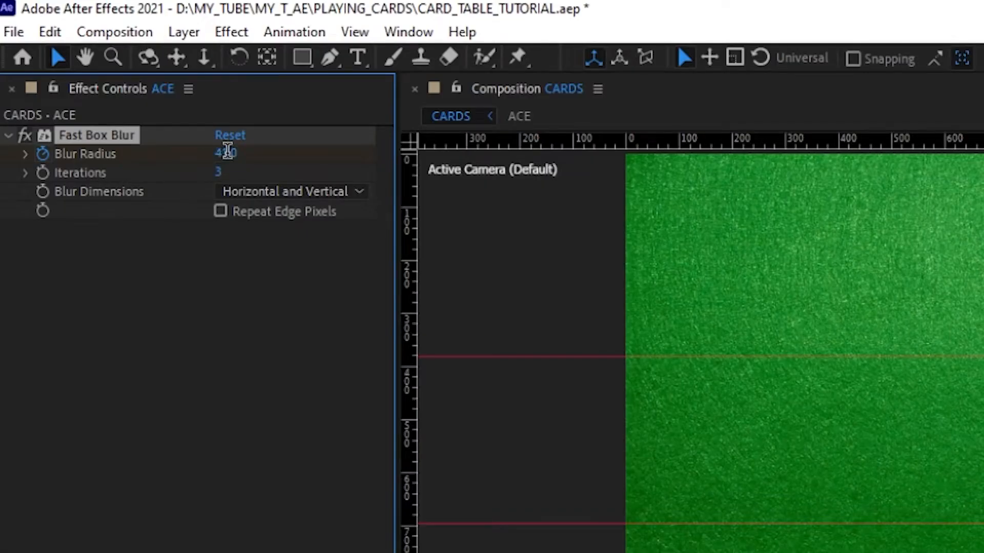
pyautogui.click(228, 153)
pyautogui.write('0')
pyautogui.press('Return')
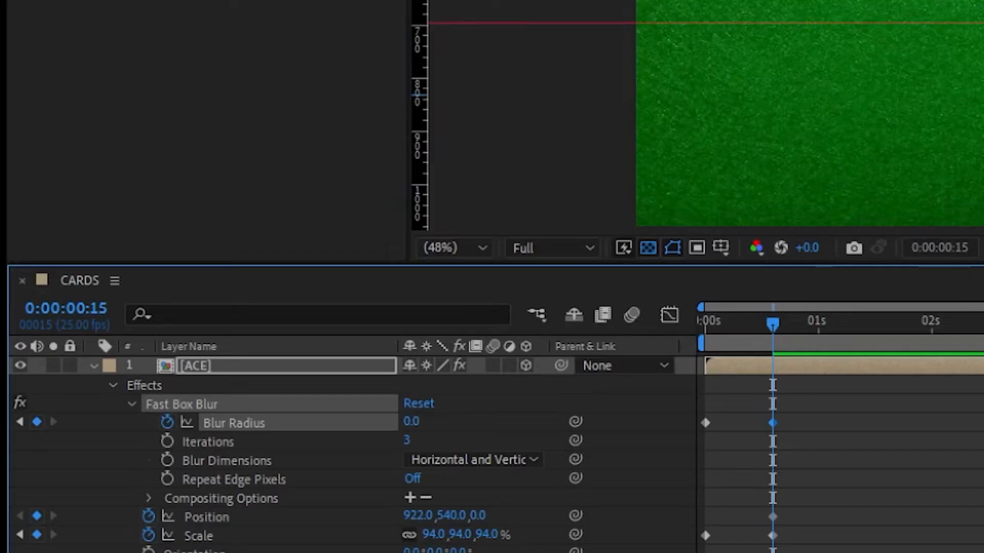
# - Apply Easy Ease to all of the ACE layer's Blur Radius, Position, Scale and Y Rotation keyframes
pyautogui.moveTo(380, 263); pyautogui.dragTo(368, 134)
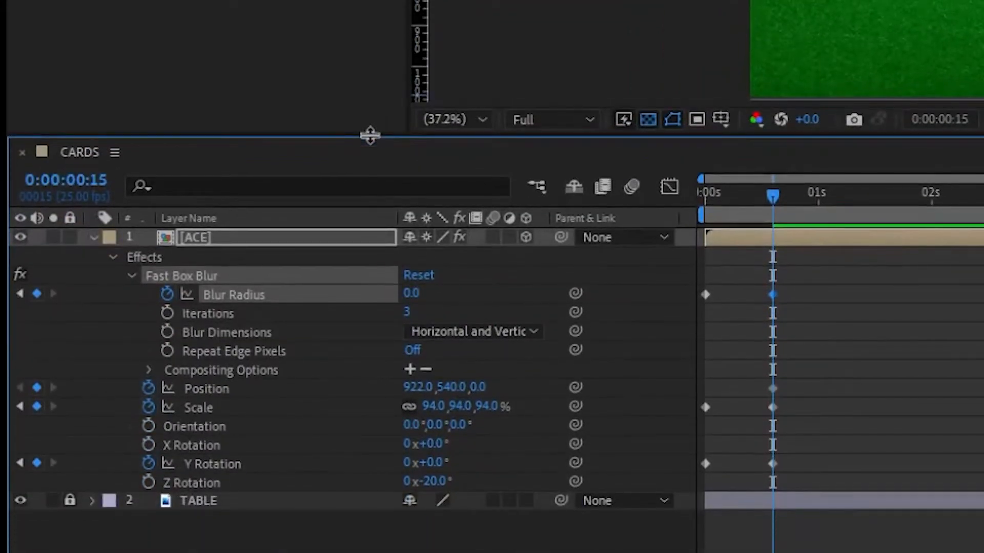
pyautogui.click(247, 294)
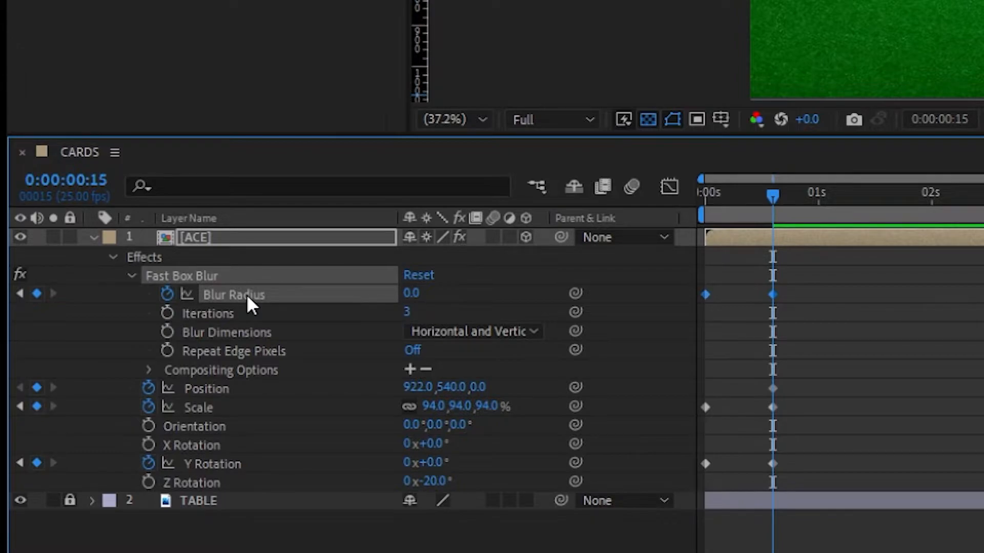
pyautogui.keyDown('shift'); pyautogui.click(225, 385); pyautogui.keyUp('shift')
pyautogui.keyDown('shift'); pyautogui.click(208, 406); pyautogui.keyUp('shift')
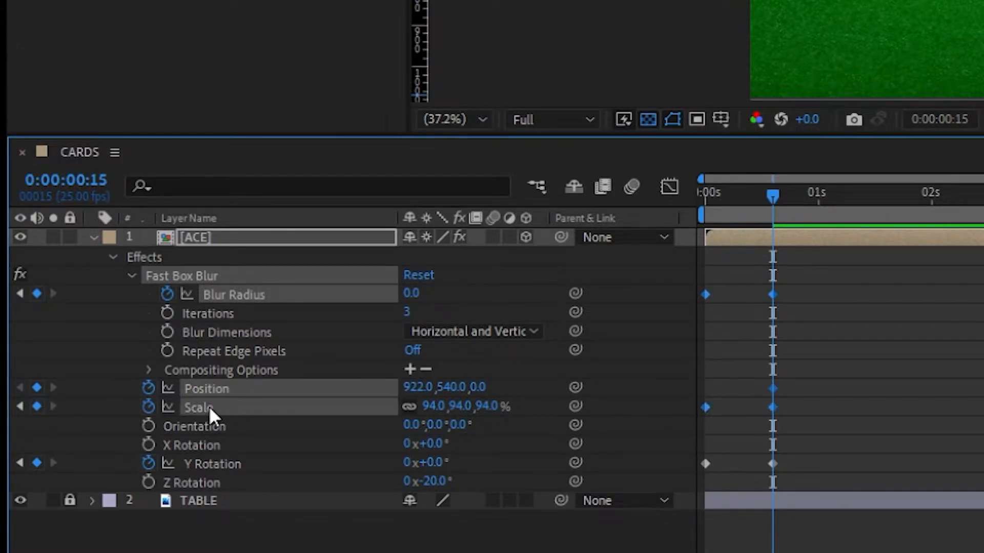
pyautogui.keyDown('shift'); pyautogui.click(220, 462); pyautogui.keyUp('shift')
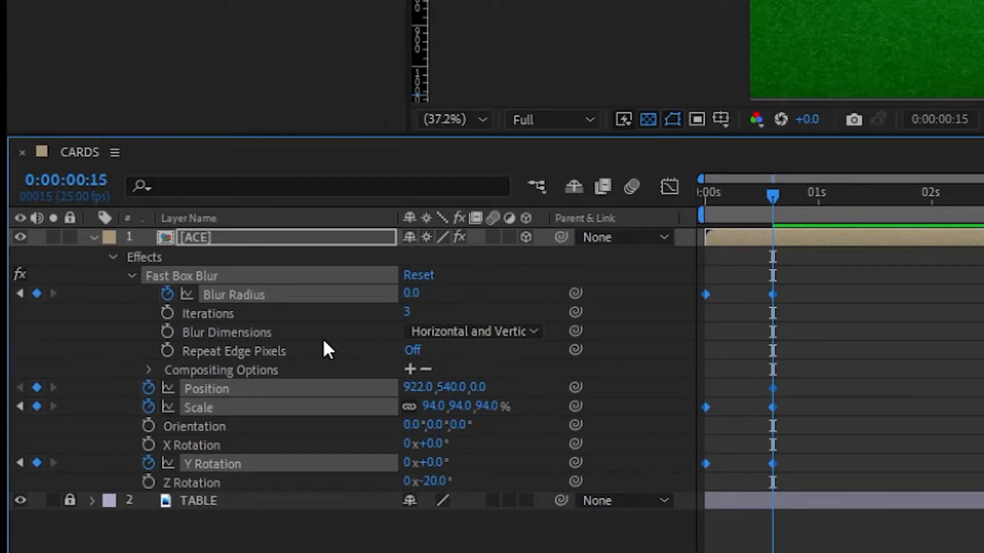
pyautogui.press('F9')
# - At 0:00:00:00, move the blurred card up and off the left side of the frame as its starting position
pyautogui.press('Home')
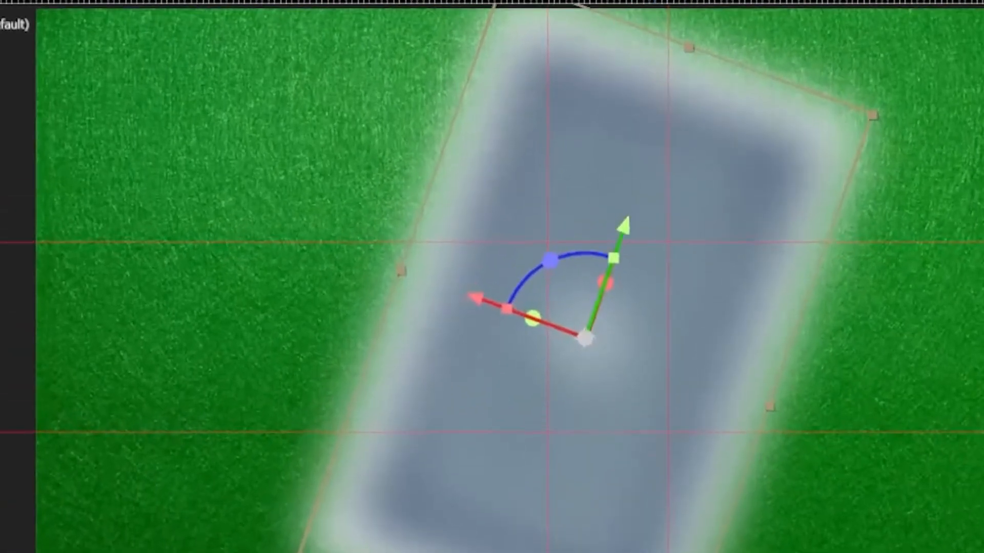
pyautogui.moveTo(610, 512); pyautogui.dragTo(610, 552)
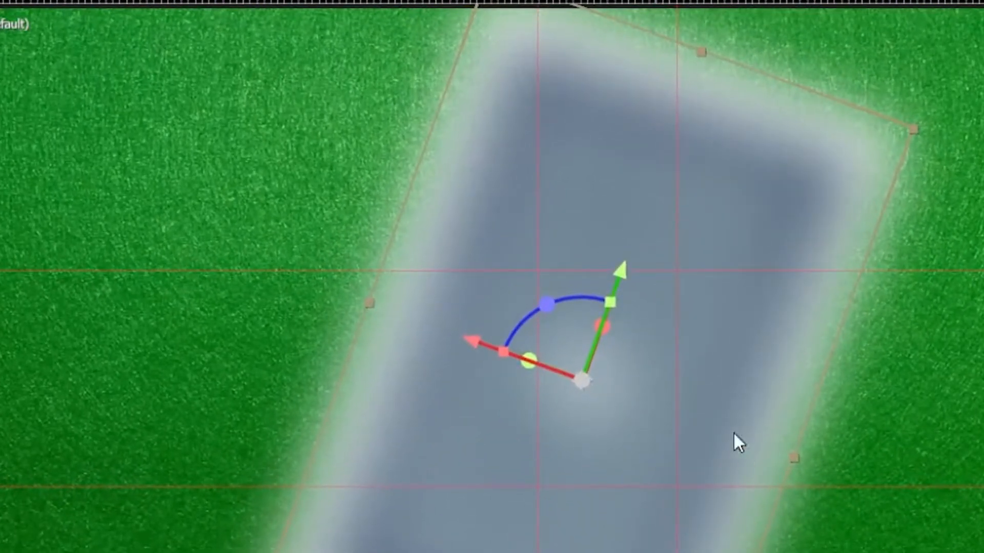
pyautogui.moveTo(730, 399); pyautogui.dragTo(0, 132)
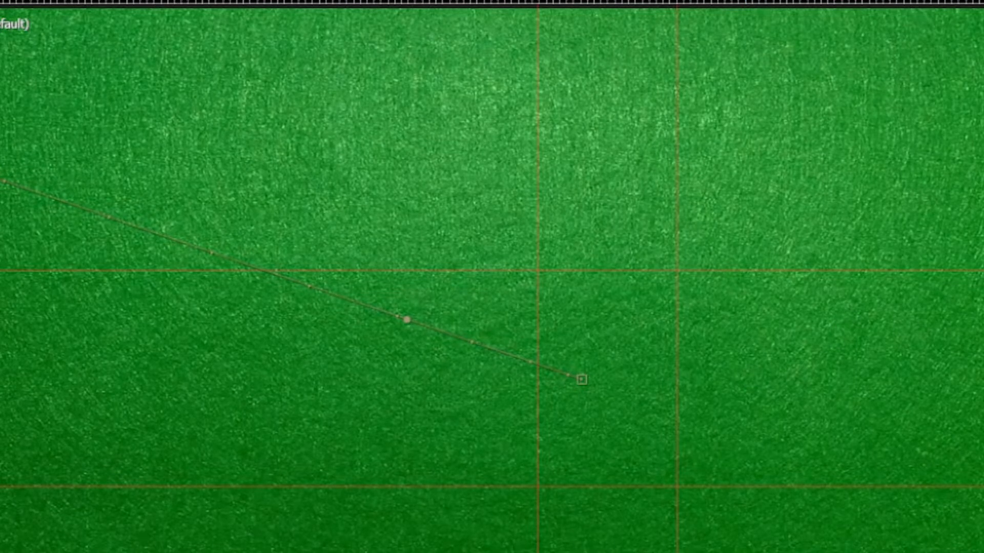
# - Preview the card flying in, flipping and landing on the table
pyautogui.press('space')
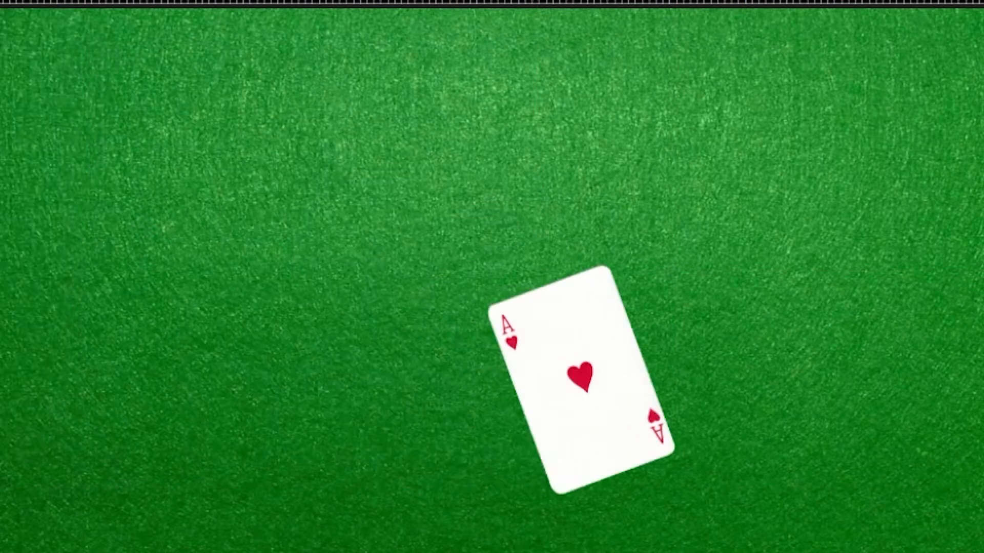
pyautogui.press('space')
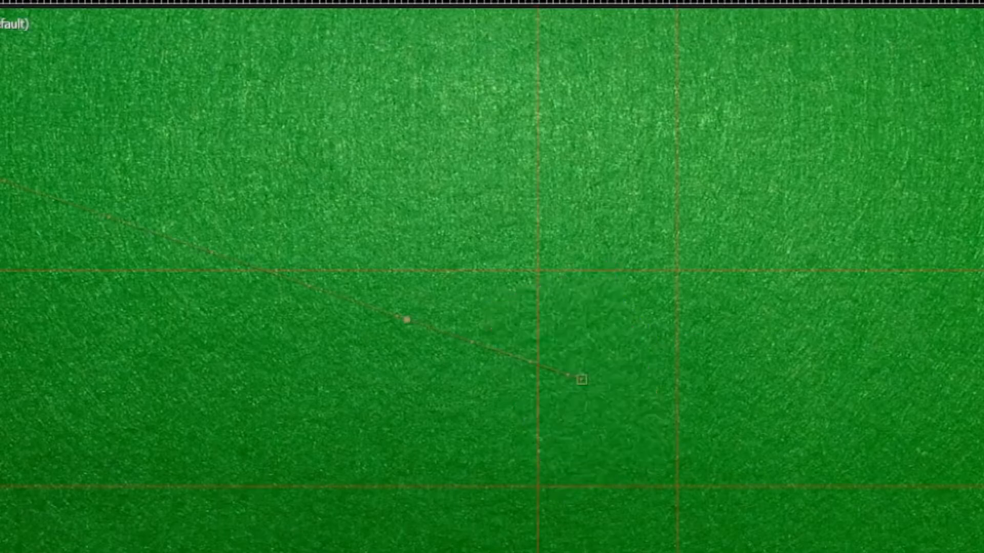
pyautogui.press('space')
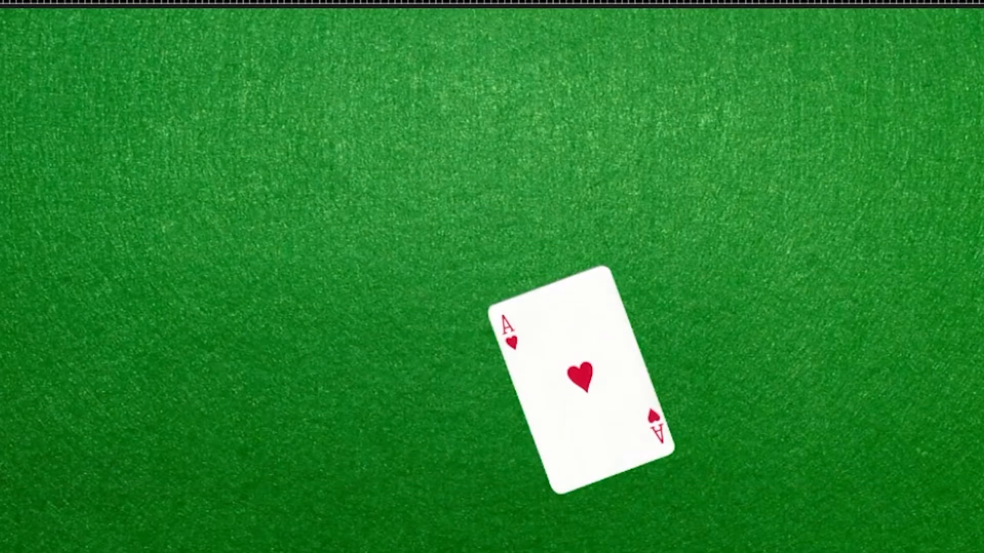
pyautogui.press('space')
pyautogui.press('space')
pyautogui.press('space')
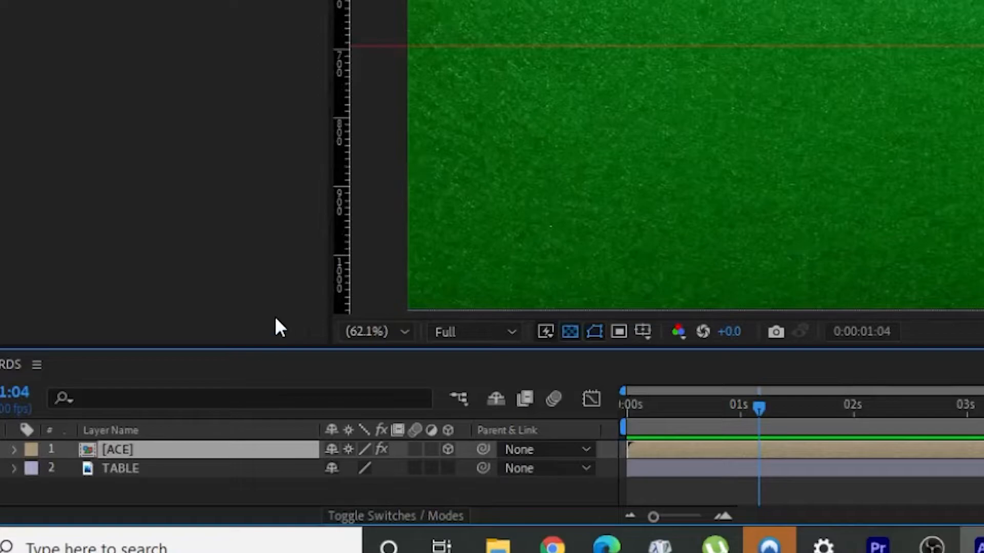
# - Duplicate the ACE layer and rename the upper copy ACE_SHADOW
pyautogui.hotkey('ctrl', 'd')
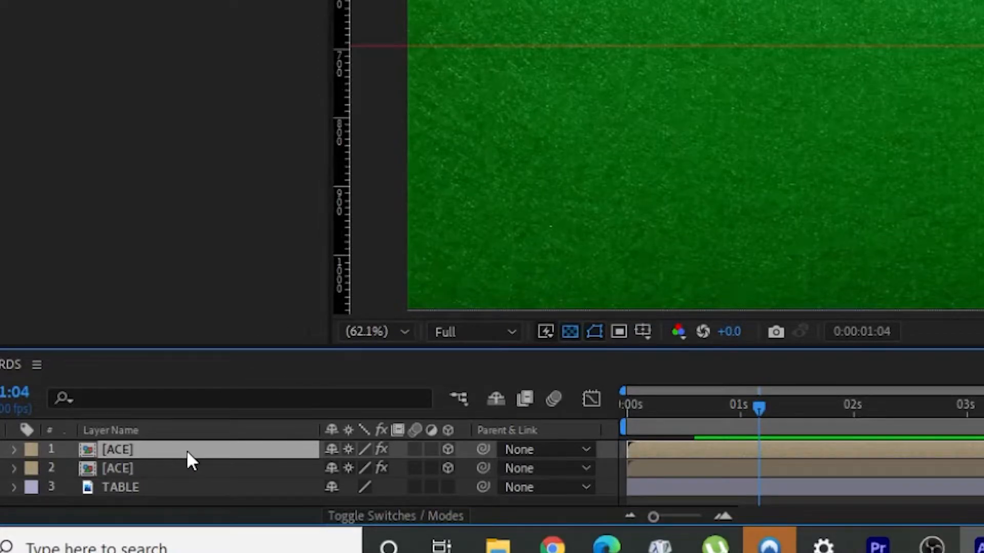
pyautogui.press('Return')
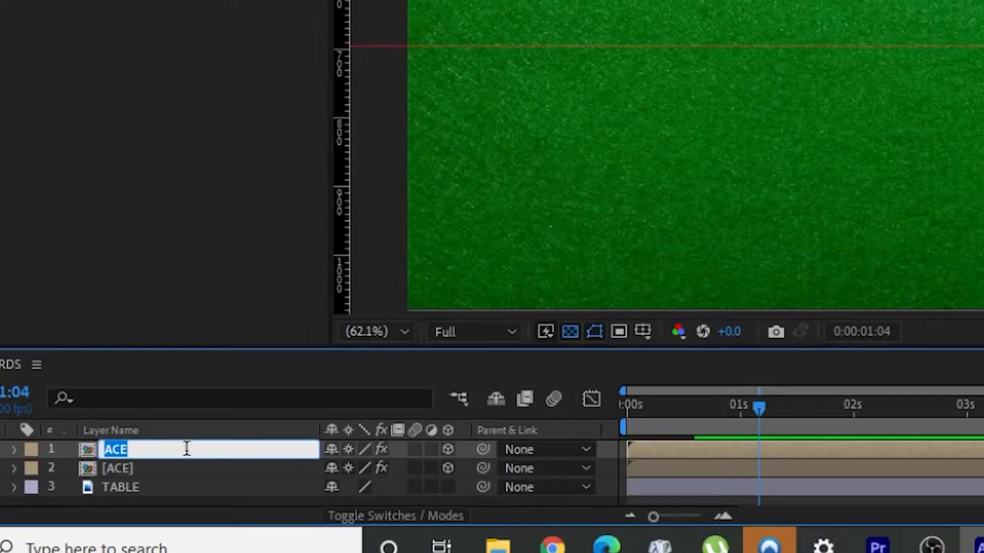
pyautogui.write('ACE_SHADOW')
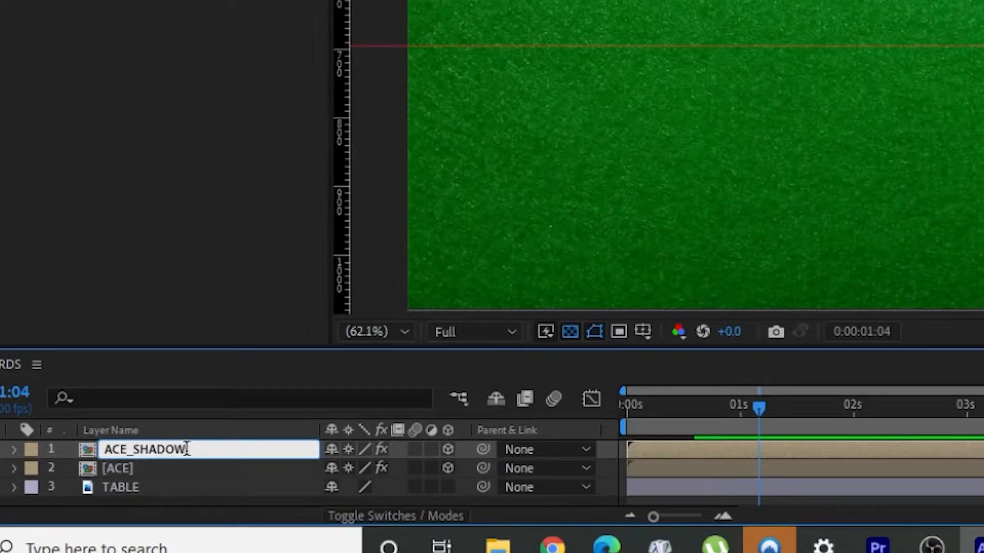
pyautogui.press('Return')
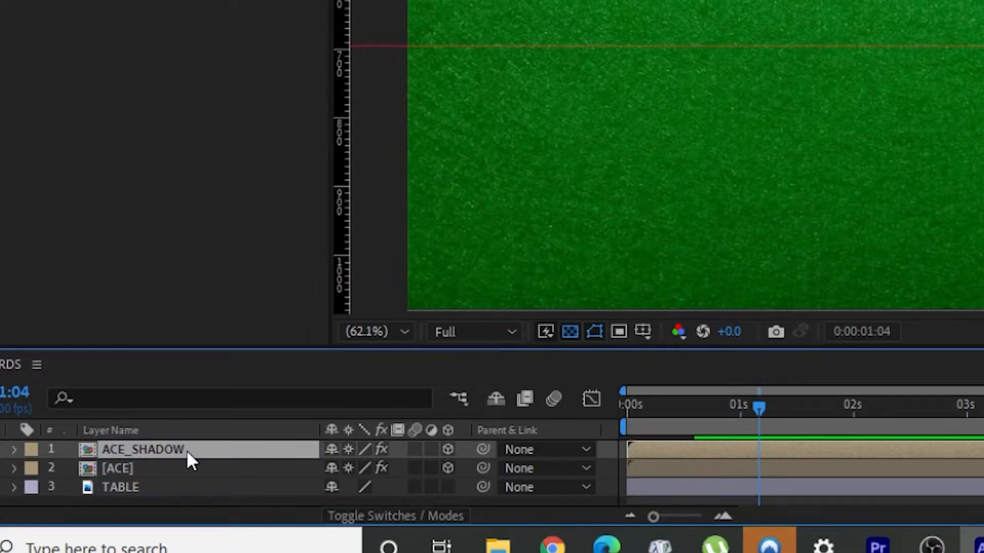
# - Rename the original ACE layer below the shadow copy as ACE_CARD
pyautogui.click(128, 469)
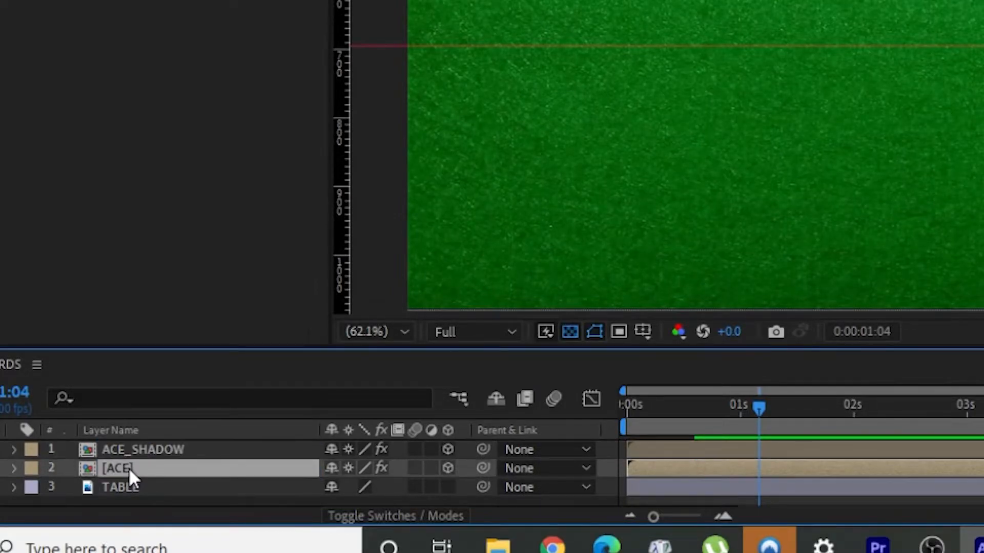
pyautogui.press('Return')
pyautogui.write('ACE_CARD')
pyautogui.press('Return')
# - Apply Hue/Saturation to the ACE_SHADOW layer and set its Master Lightness to -100
pyautogui.click(140, 448)
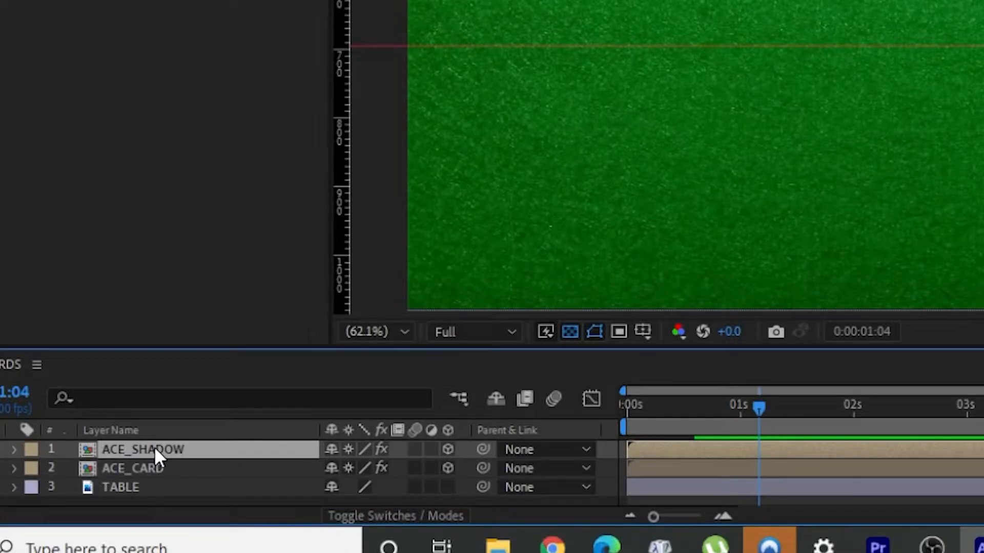
pyautogui.rightClick(155, 448)
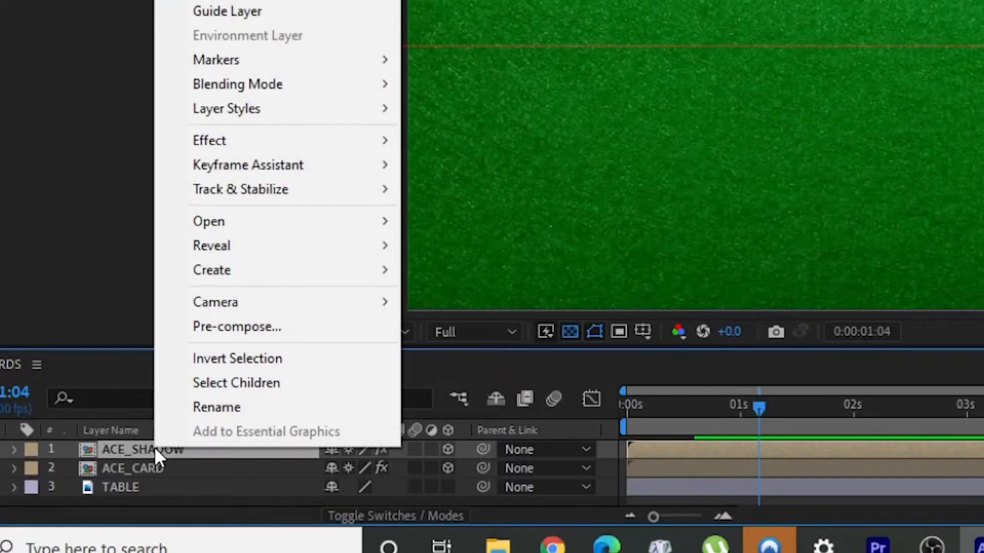
pyautogui.moveTo(259, 133)
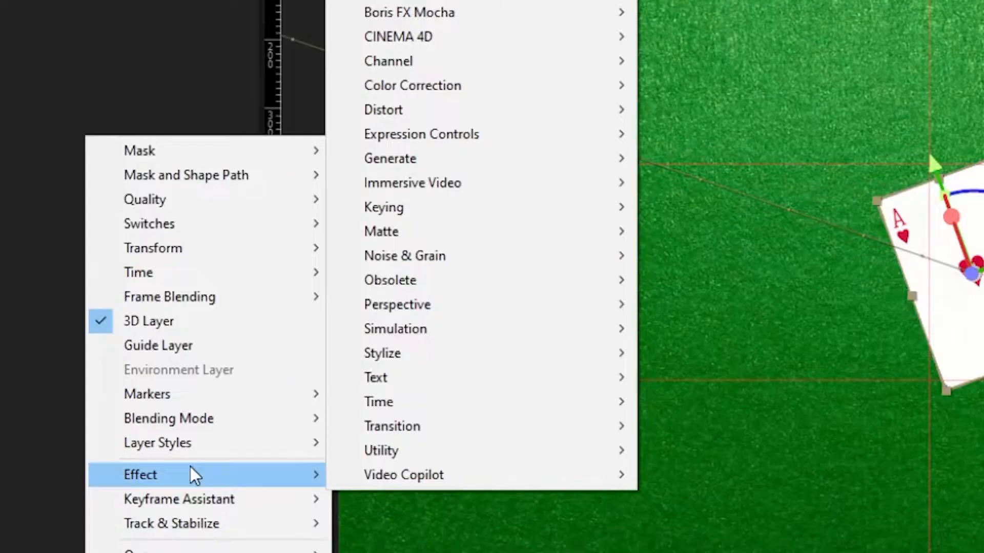
pyautogui.moveTo(442, 98)
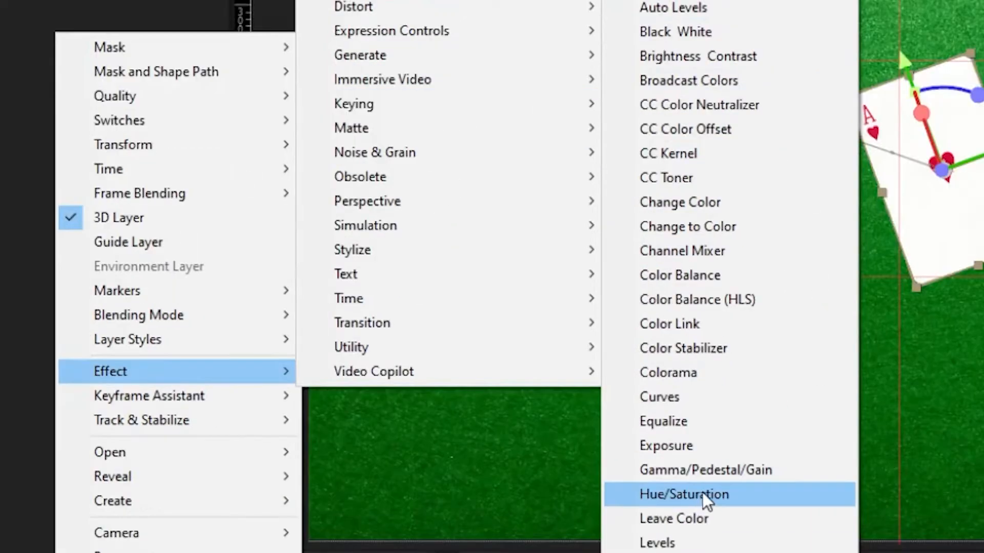
pyautogui.click(702, 495)
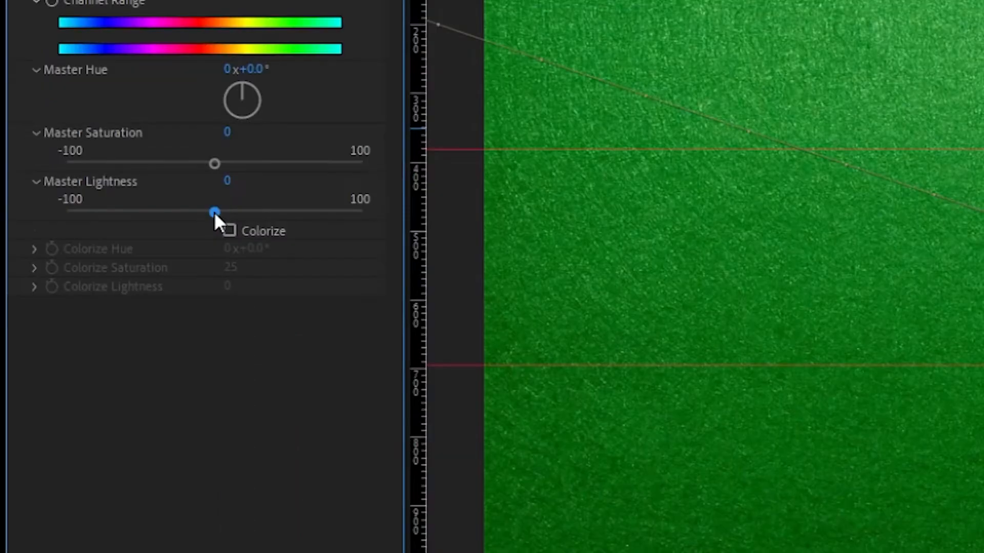
pyautogui.moveTo(215, 211); pyautogui.dragTo(5, 211)
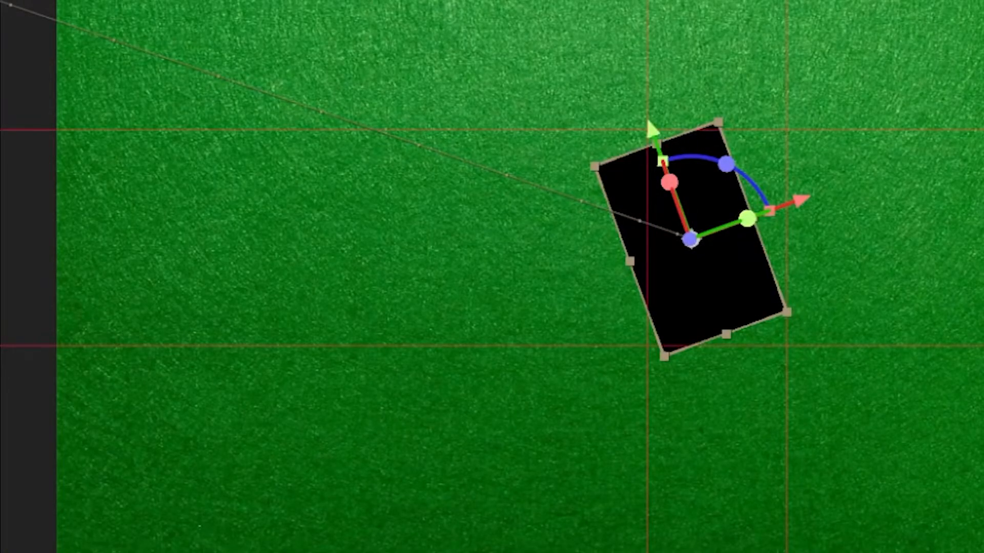
# - Apply the Gaussian Blur effect to the ACE_SHADOW layer
pyautogui.rightClick(300, 509)
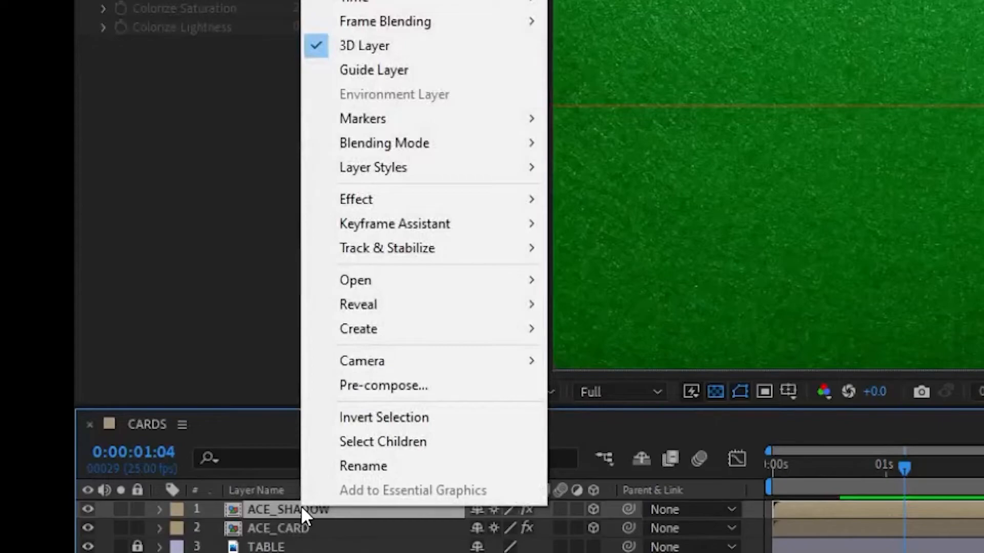
pyautogui.moveTo(395, 205)
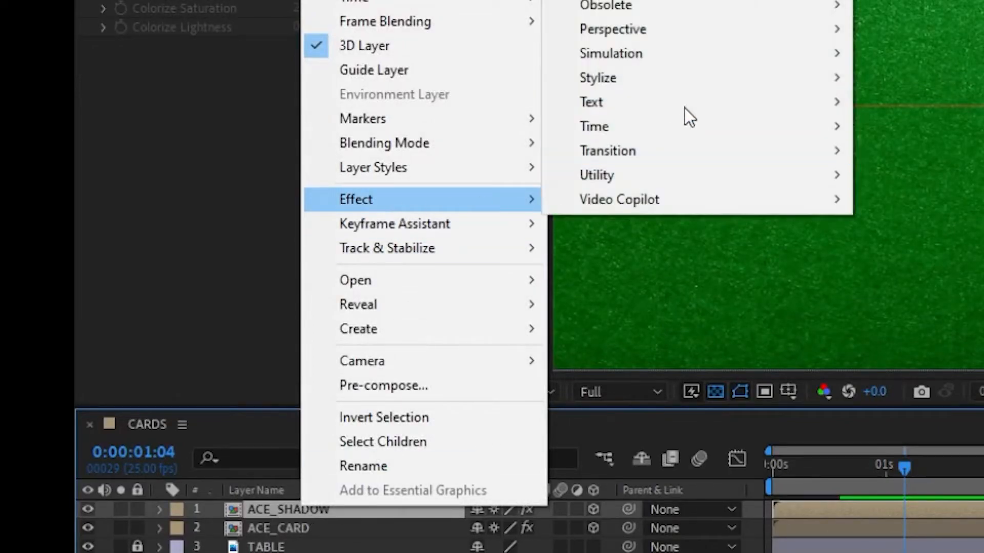
pyautogui.moveTo(630, 45)
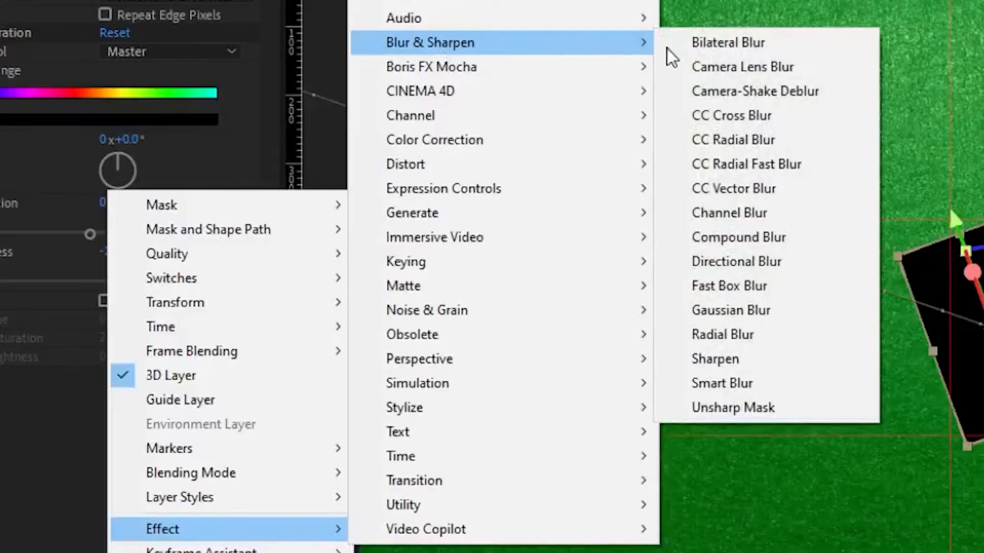
pyautogui.click(736, 315)
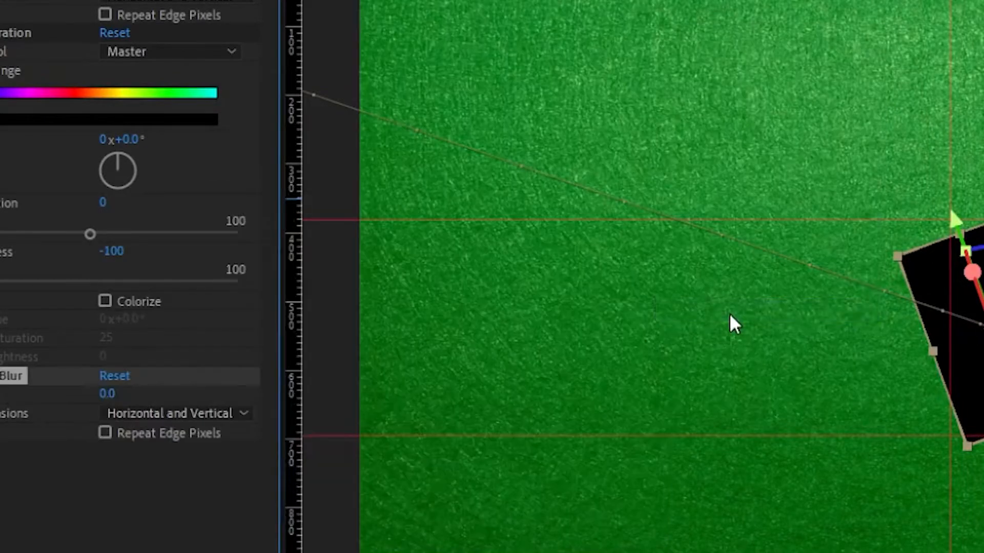
# - Raise the Gaussian Blur's Blurriness on ACE_SHADOW until the black card shape has soft, feathered edges
pyautogui.moveTo(108, 394); pyautogui.dragTo(615, 365)
pyautogui.moveTo(110, 394); pyautogui.dragTo(70, 398)
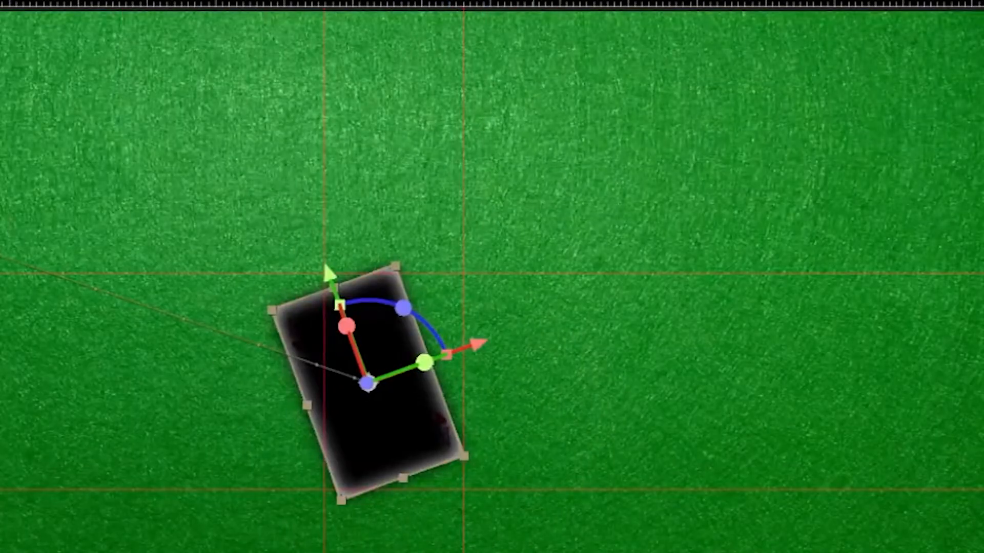
pyautogui.moveTo(714, 451); pyautogui.dragTo(339, 482)
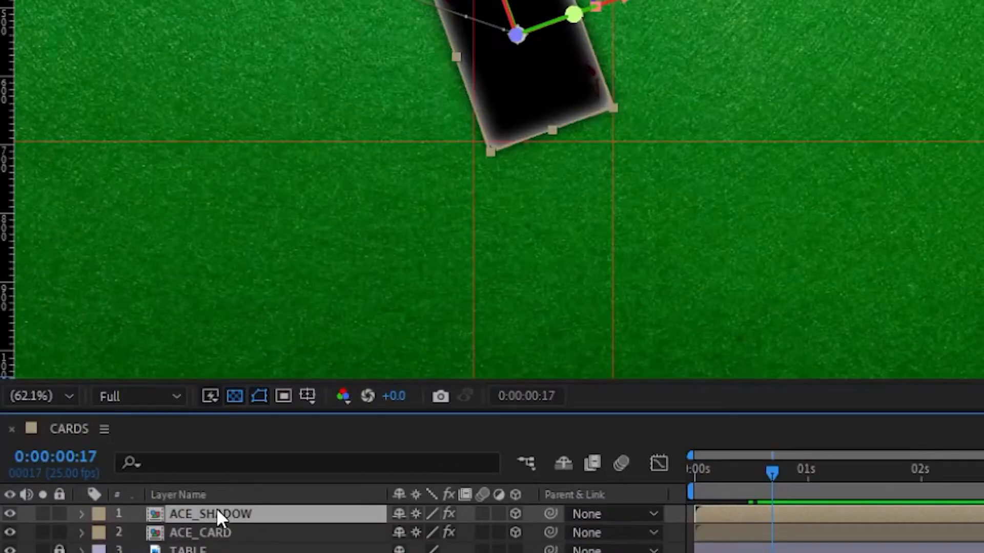
# - Remove the Position animation from ACE_SHADOW at the landing keyframe, 0:00:00:15, keeping it fixed at 922, 540, 0
pyautogui.press('u')
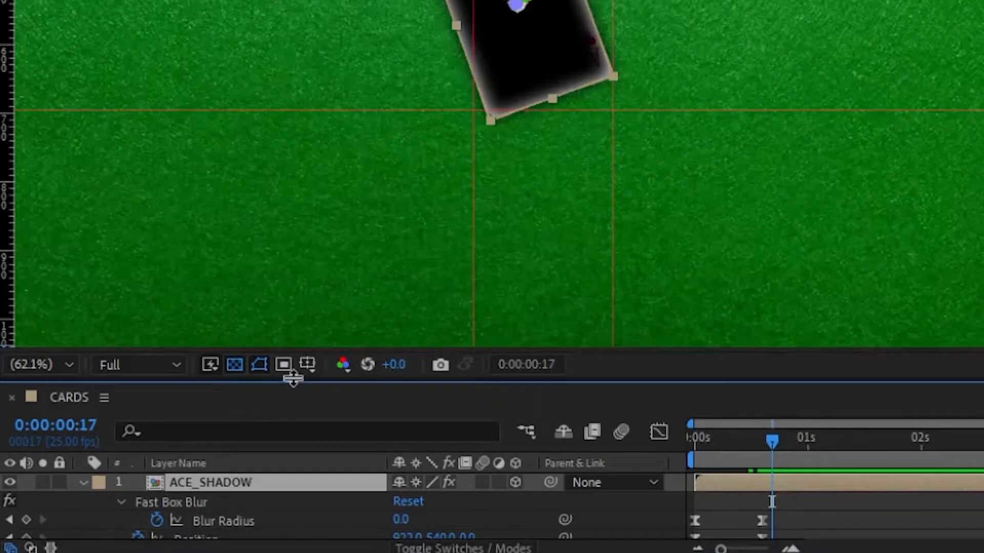
pyautogui.moveTo(293, 379); pyautogui.dragTo(314, 183)
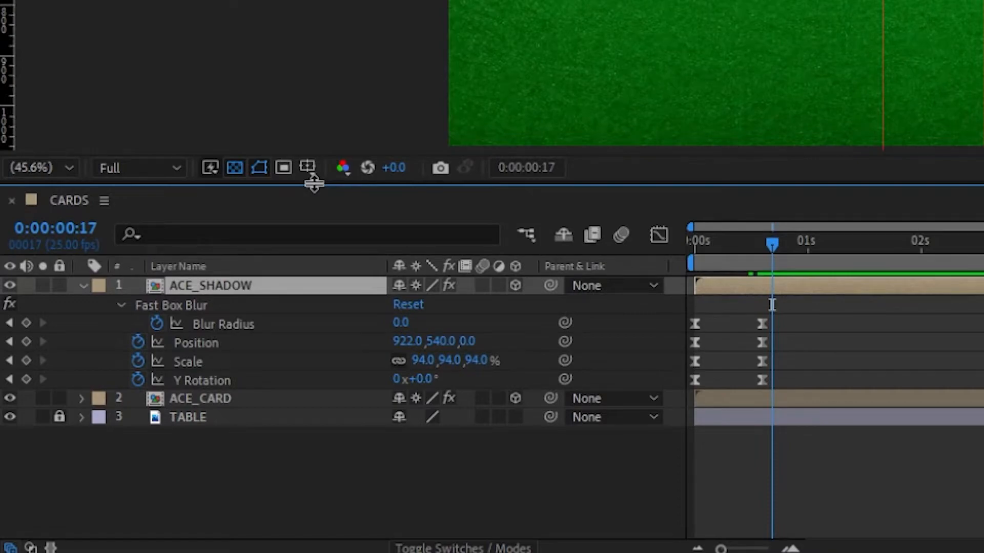
pyautogui.press('j')
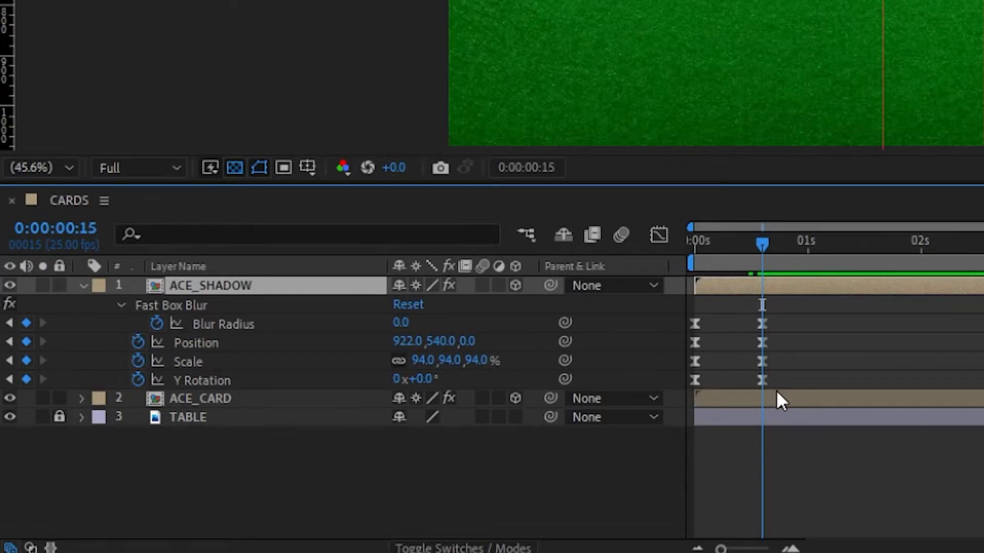
pyautogui.click(138, 341)
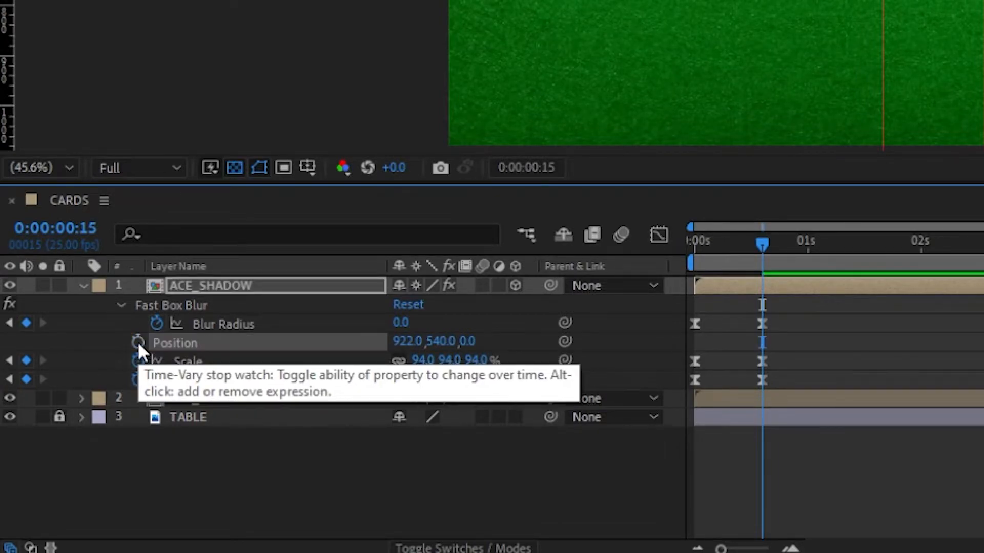
pyautogui.moveTo(767, 238)
pyautogui.mouseDown()
pyautogui.moveTo(690, 238)
pyautogui.moveTo(748, 244)
pyautogui.mouseUp()
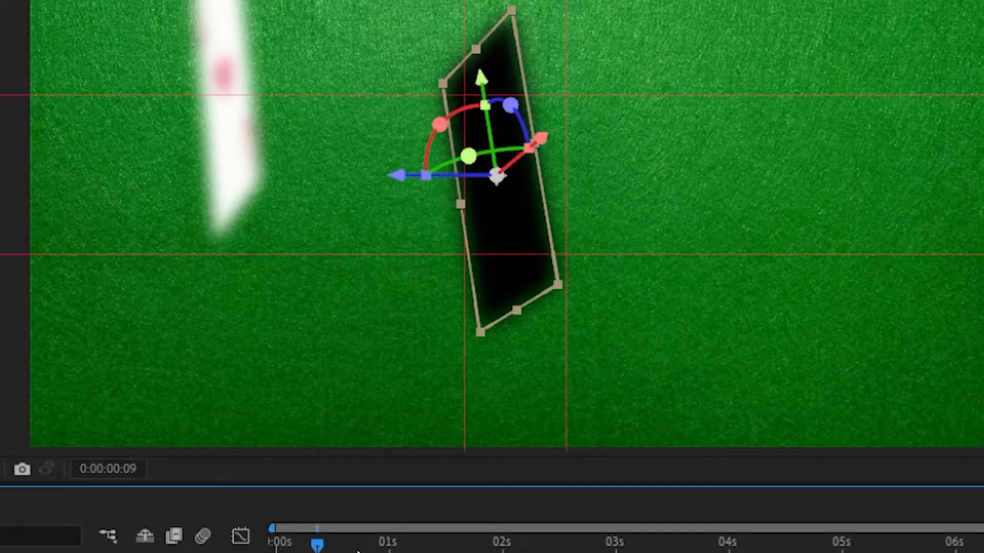
# - Lower the Opacity of the ACE_SHADOW layer to 61%
pyautogui.moveTo(358, 552); pyautogui.dragTo(358, 552)
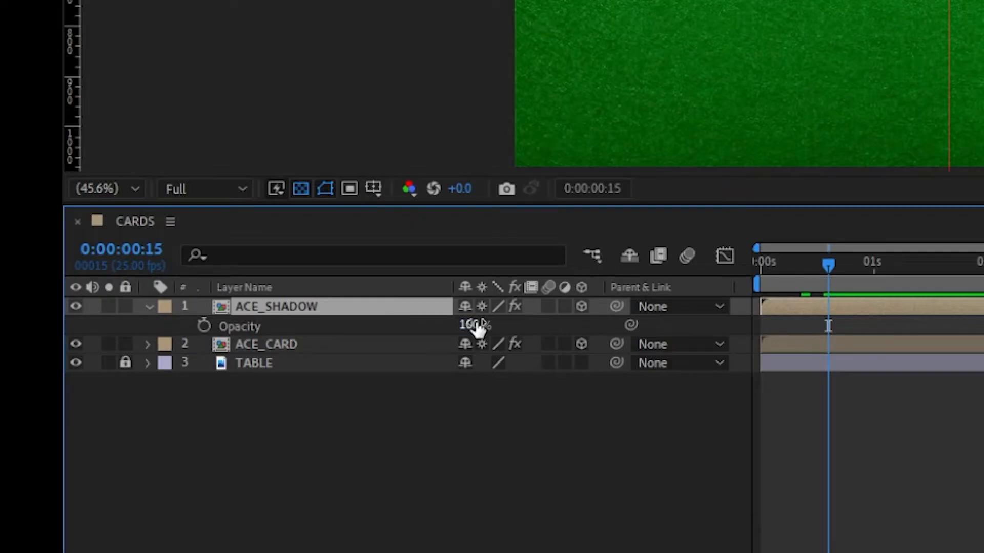
pyautogui.moveTo(473, 321); pyautogui.dragTo(426, 317)
pyautogui.click(343, 326)
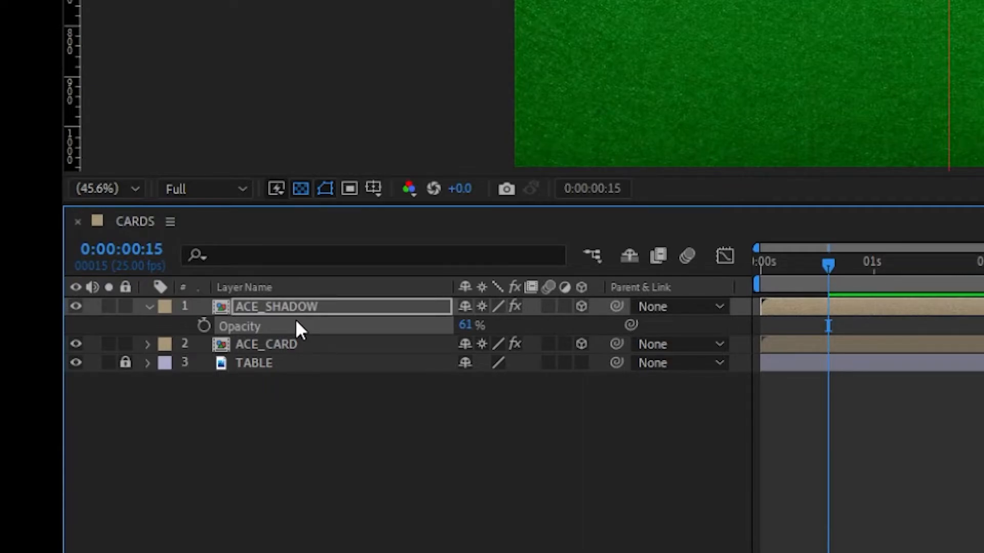
# - Set ACE_SHADOW's starting Scale keyframe at 0:00:00:00 to 73%
pyautogui.press('s')
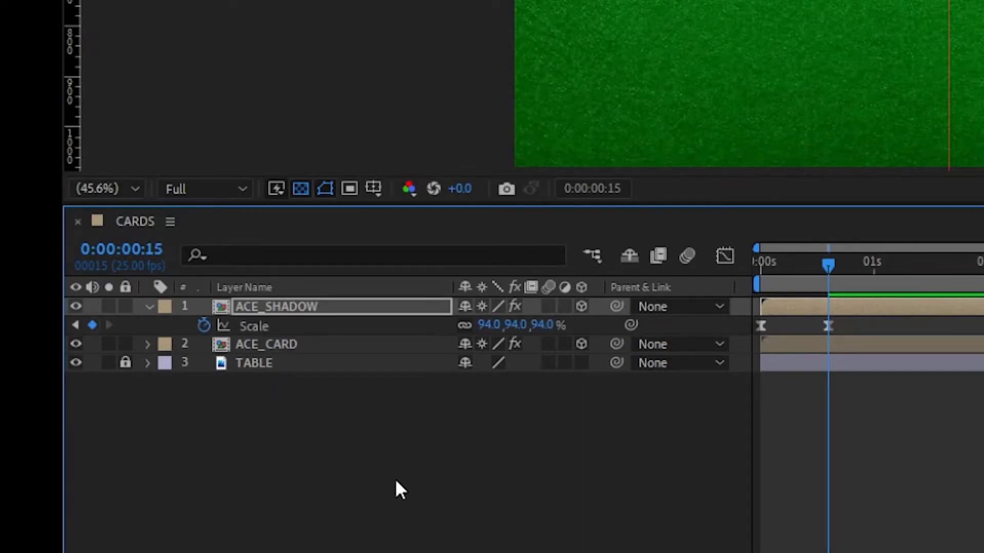
pyautogui.moveTo(769, 246)
pyautogui.mouseDown()
pyautogui.moveTo(833, 243)
pyautogui.moveTo(752, 245)
pyautogui.mouseUp()
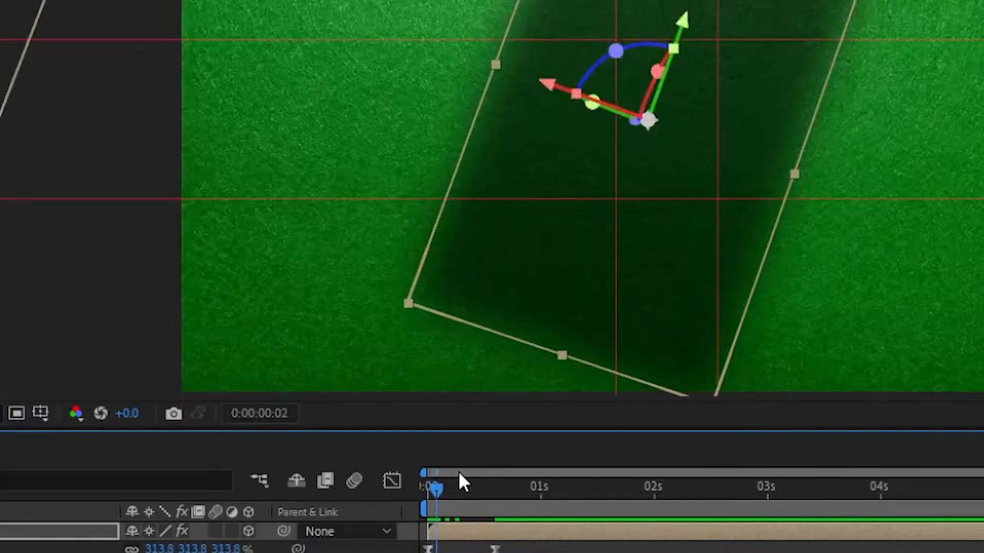
pyautogui.moveTo(419, 472)
pyautogui.mouseDown()
pyautogui.moveTo(502, 463)
pyautogui.moveTo(432, 462)
pyautogui.mouseUp()
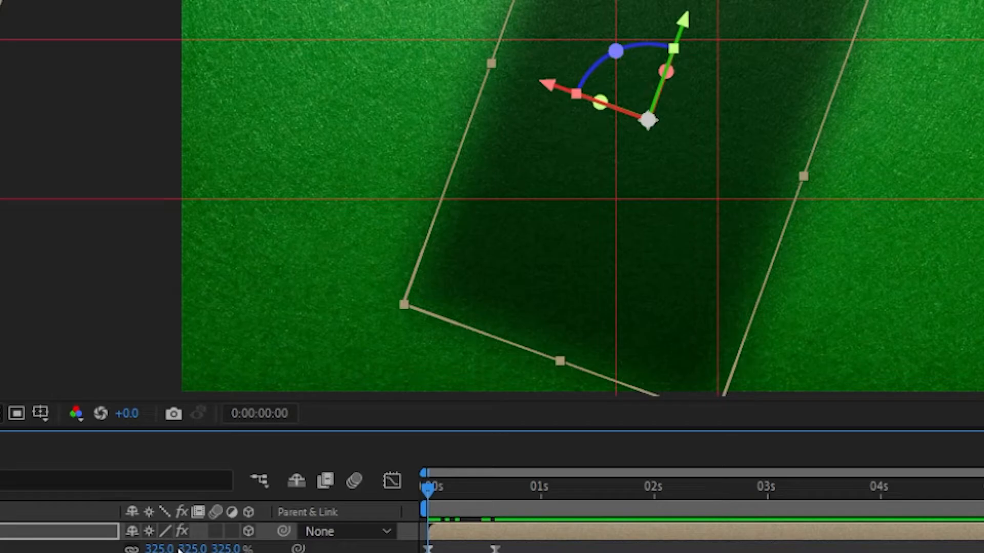
pyautogui.moveTo(179, 550); pyautogui.dragTo(0, 550)
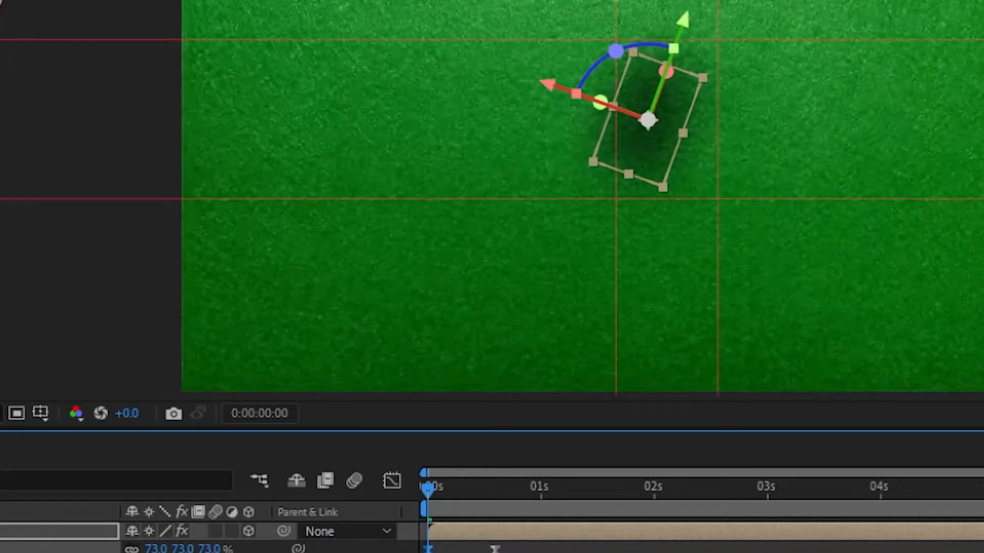
pyautogui.moveTo(425, 484); pyautogui.dragTo(399, 485)
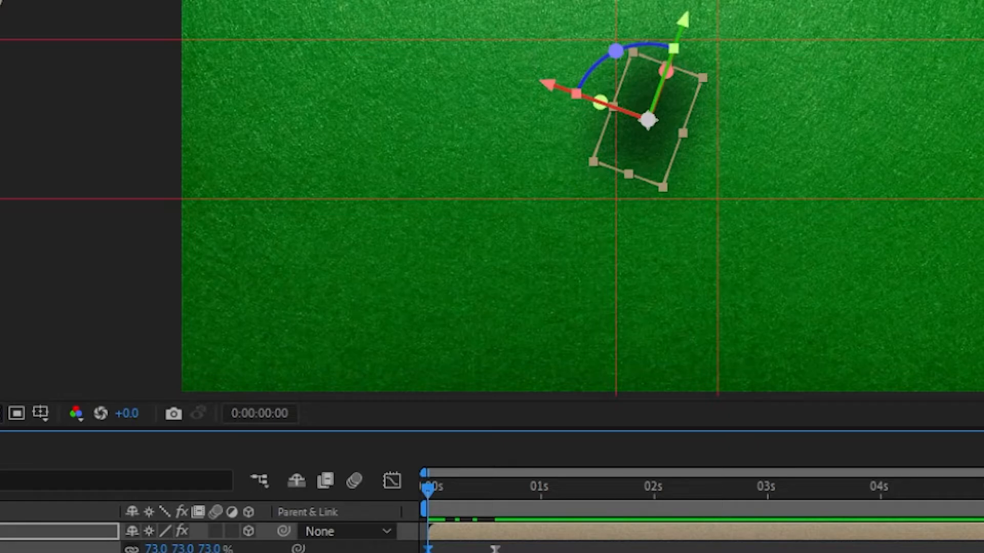
# - Move ACE_SHADOW below ACE_CARD and preview the first second of the animation
pyautogui.click(52, 532)
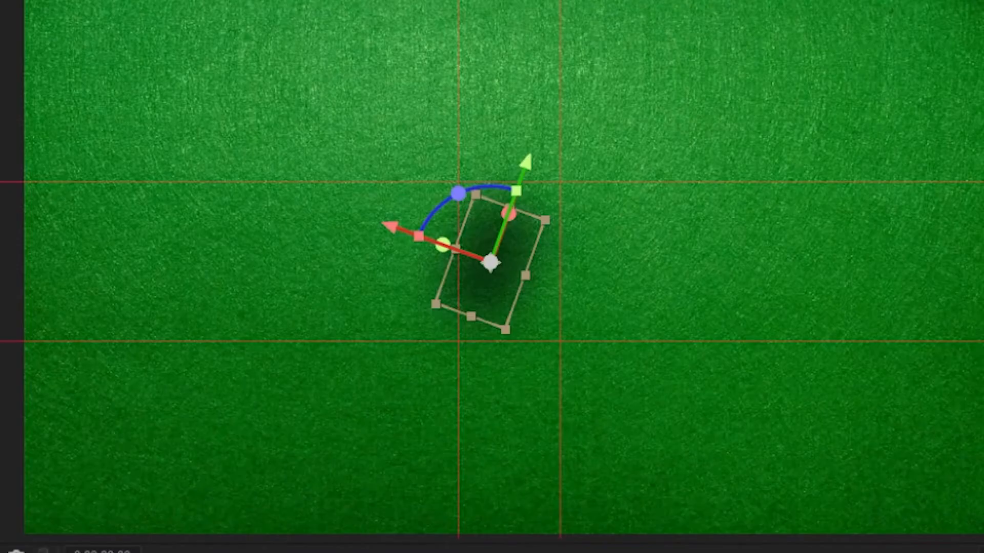
pyautogui.click(781, 446)
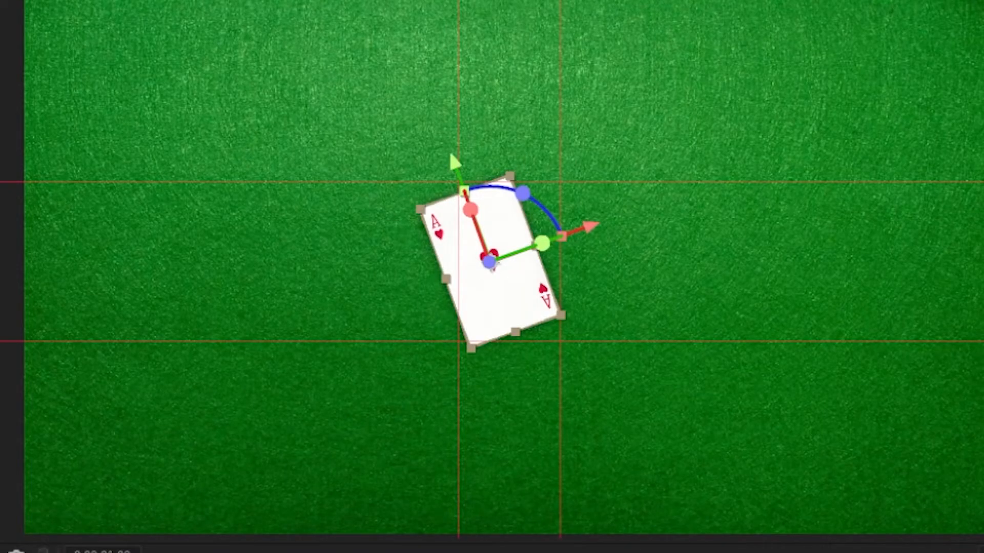
pyautogui.press('Home')
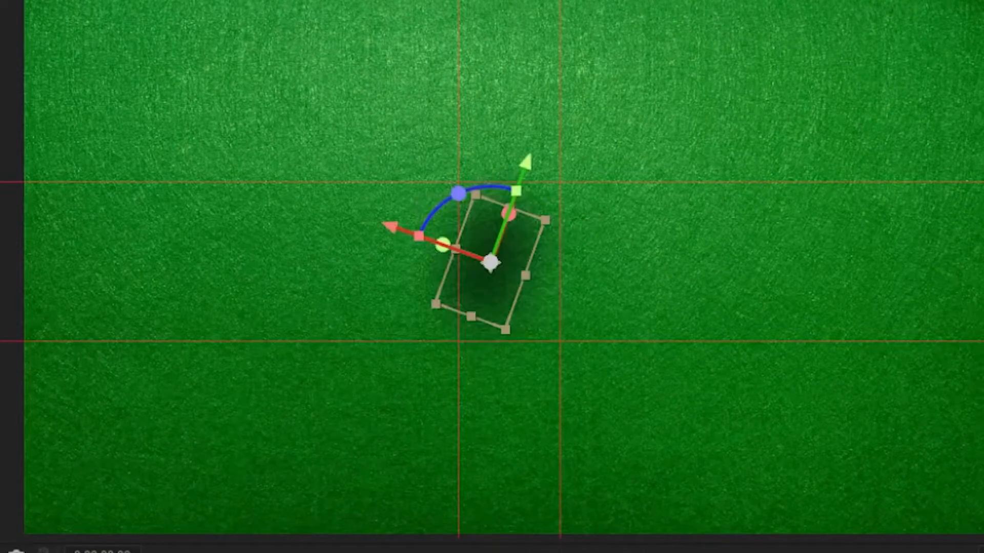
pyautogui.press('space')
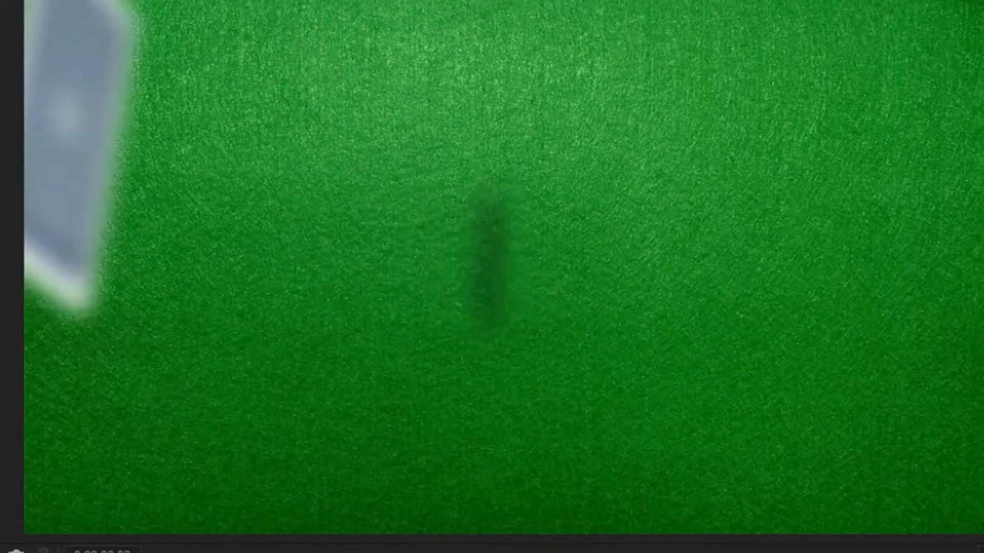
pyautogui.press('space')
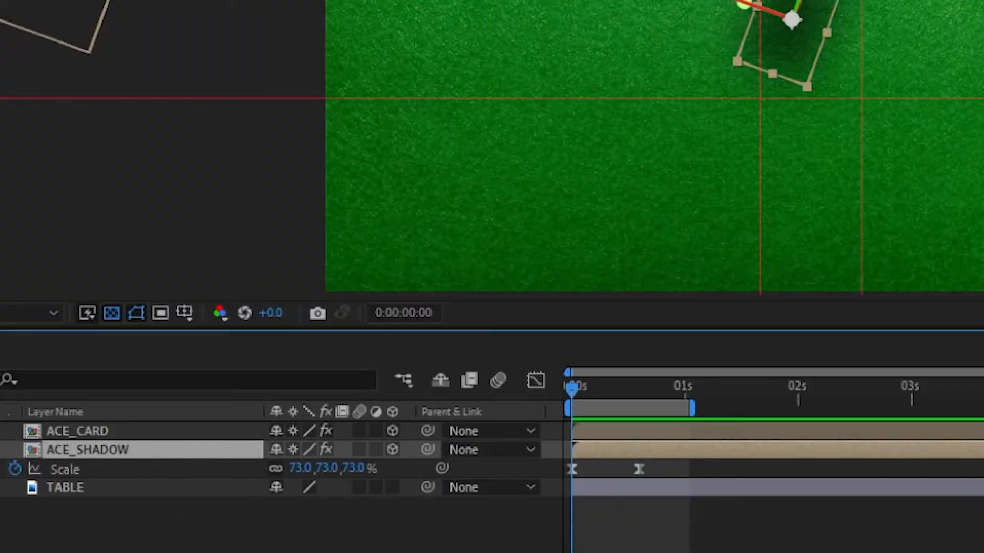
# - Reduce ACE_SHADOW's Opacity to 35% and preview the card landing
pyautogui.press('t')
pyautogui.moveTo(279, 470); pyautogui.dragTo(253, 467)
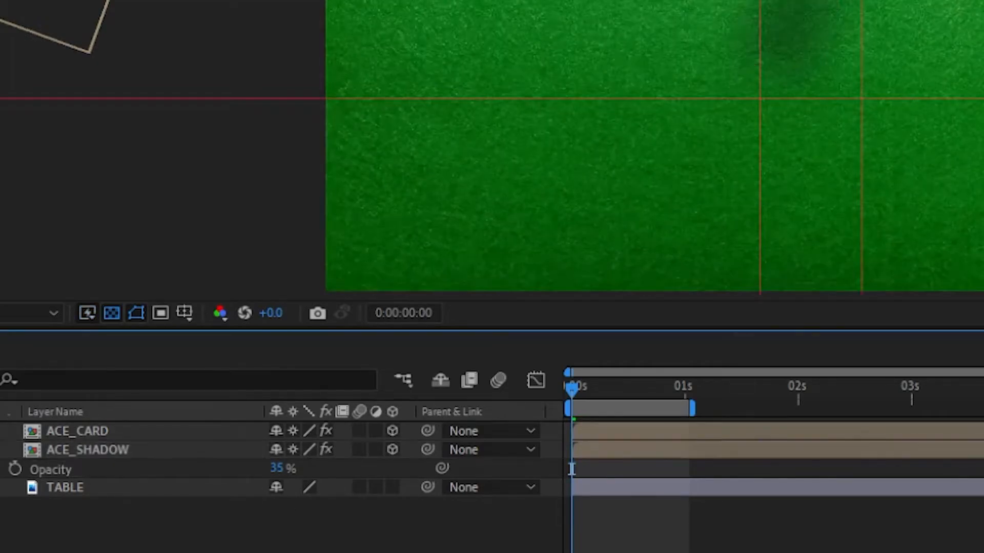
pyautogui.press('space')
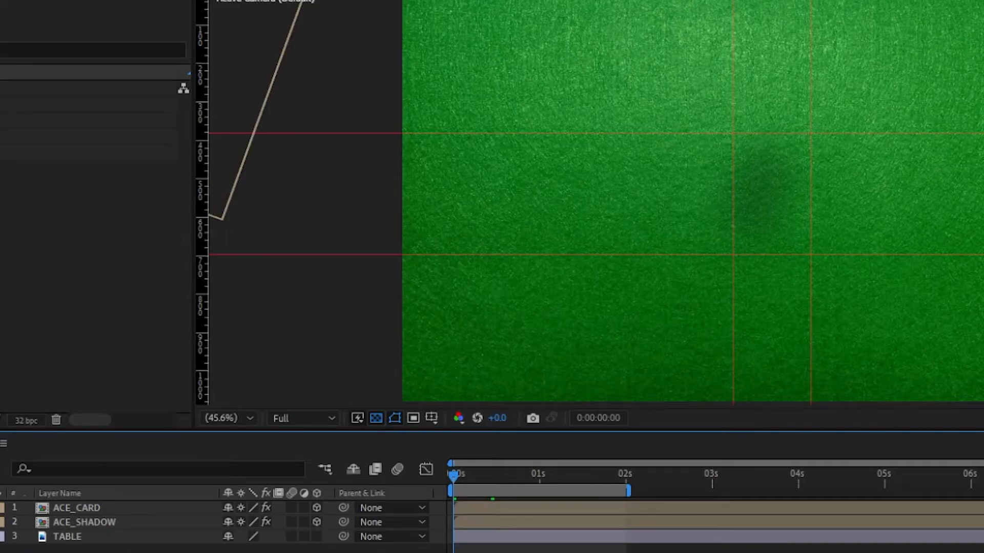
# - Duplicate ACE_CARD and ACE_SHADOW together and place the shadow copy directly beneath the card copy
pyautogui.click(87, 522)
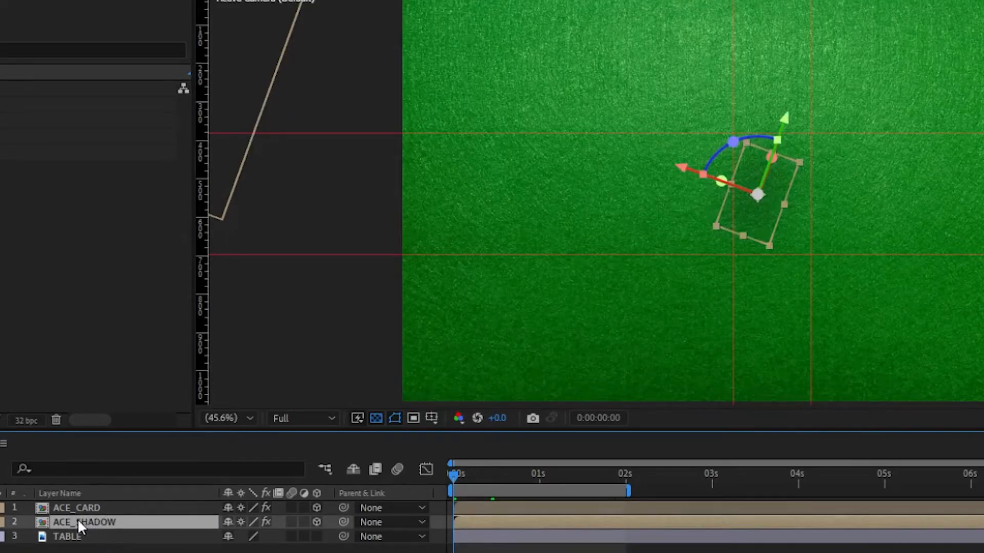
pyautogui.keyDown('shift'); pyautogui.click(89, 507); pyautogui.keyUp('shift')
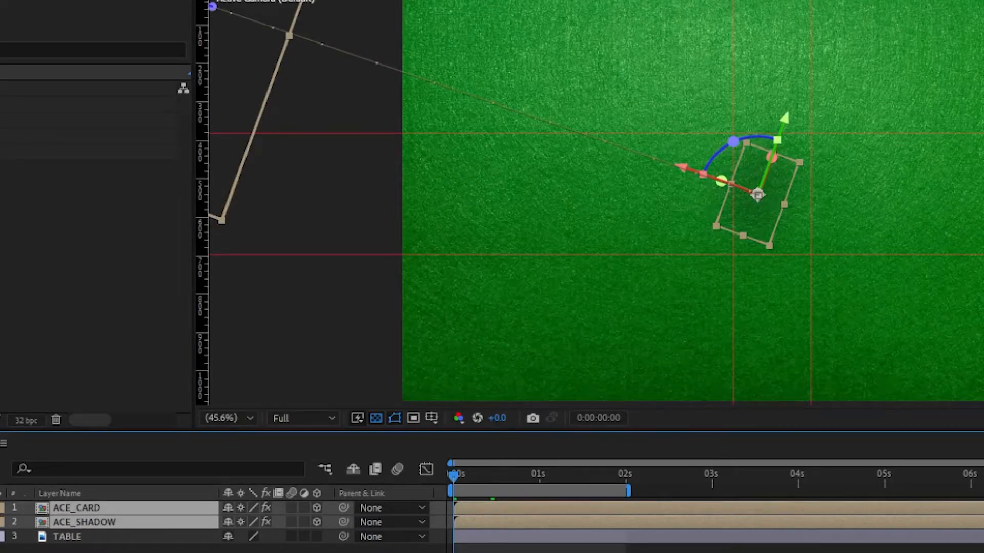
pyautogui.hotkey('ctrl', 'd')
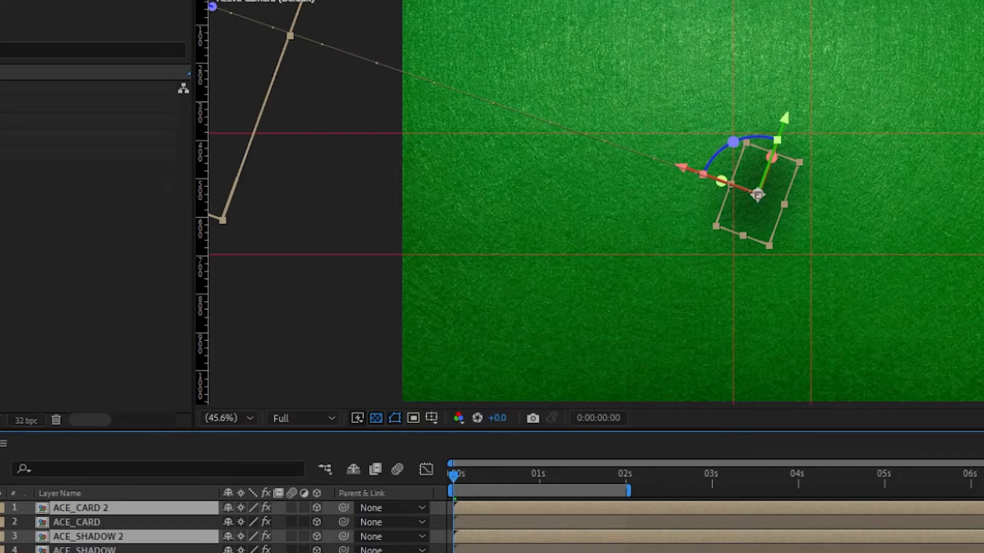
pyautogui.hotkey('ctrl', 'shift', 'a')
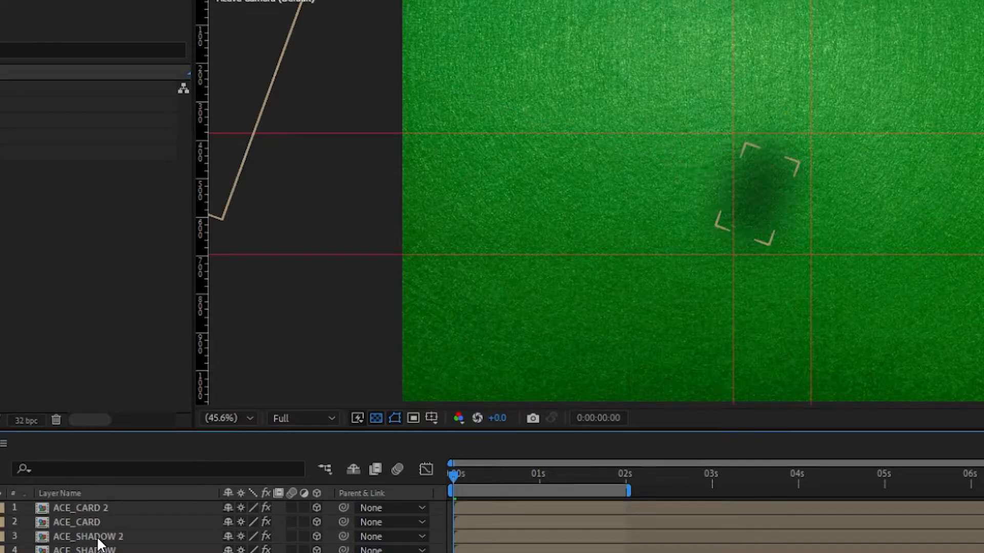
pyautogui.click(97, 539)
pyautogui.moveTo(98, 539); pyautogui.dragTo(97, 518)
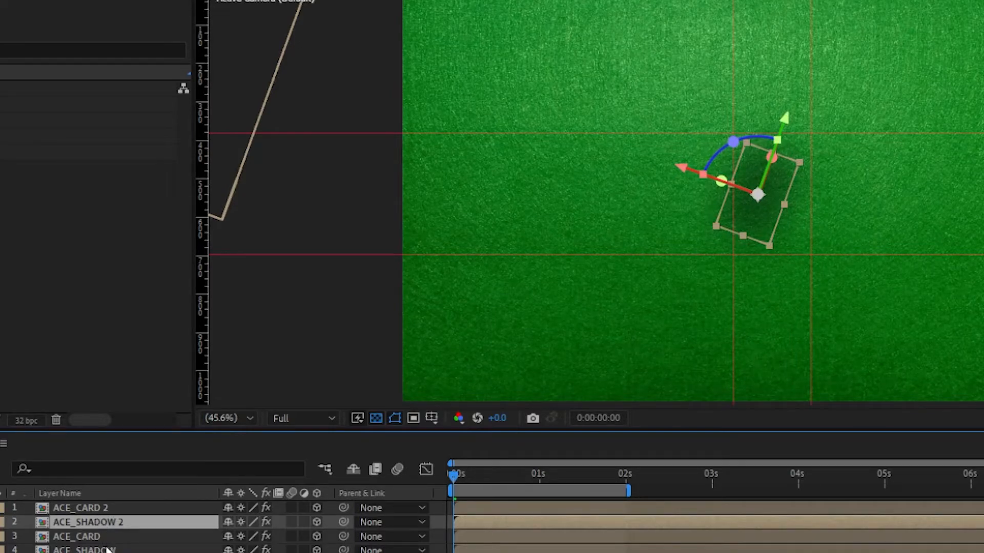
# - Replace the source of ACE_CARD 2 with the TEN composition and rename the layer TEN_CARD
pyautogui.click(93, 506)
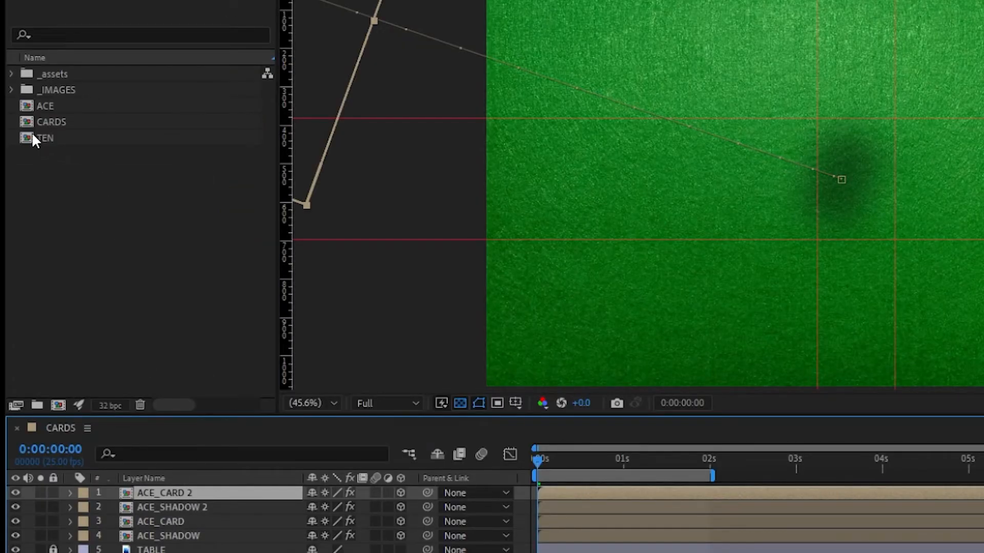
pyautogui.click(33, 136)
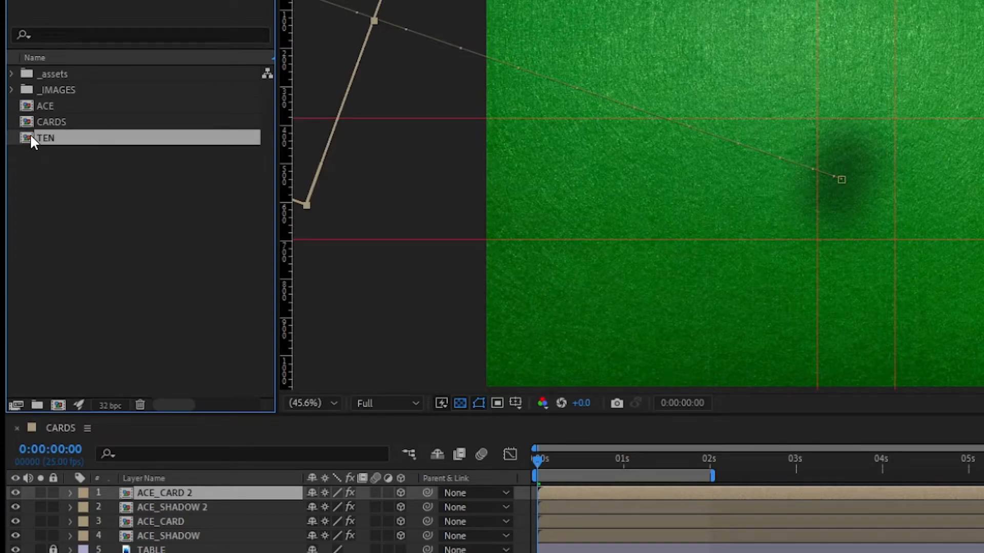
pyautogui.moveTo(29, 134)
pyautogui.mouseDown()
pyautogui.moveTo(145, 343)
pyautogui.moveTo(162, 491)
pyautogui.mouseUp()
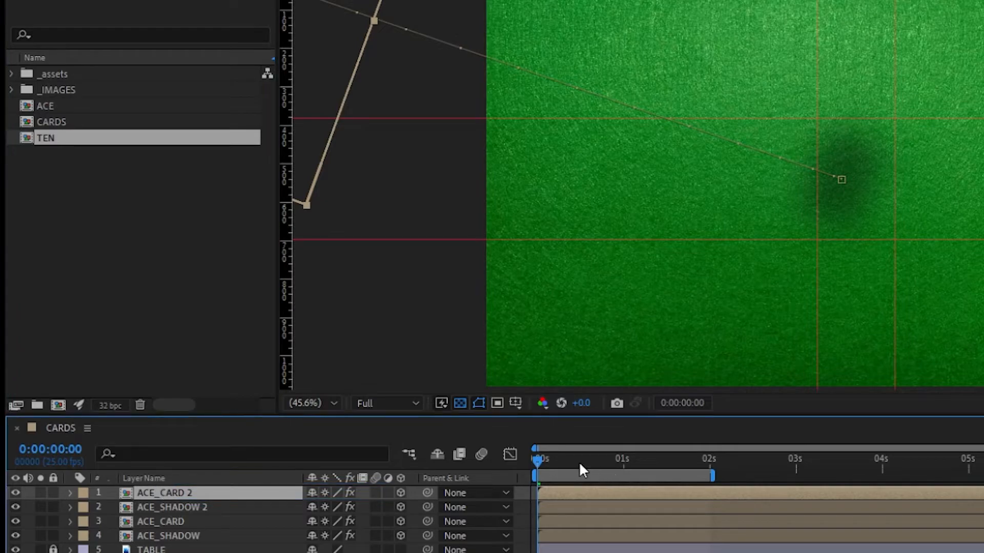
pyautogui.moveTo(538, 460); pyautogui.dragTo(435, 456)
pyautogui.press('Return')
pyautogui.write('TE')
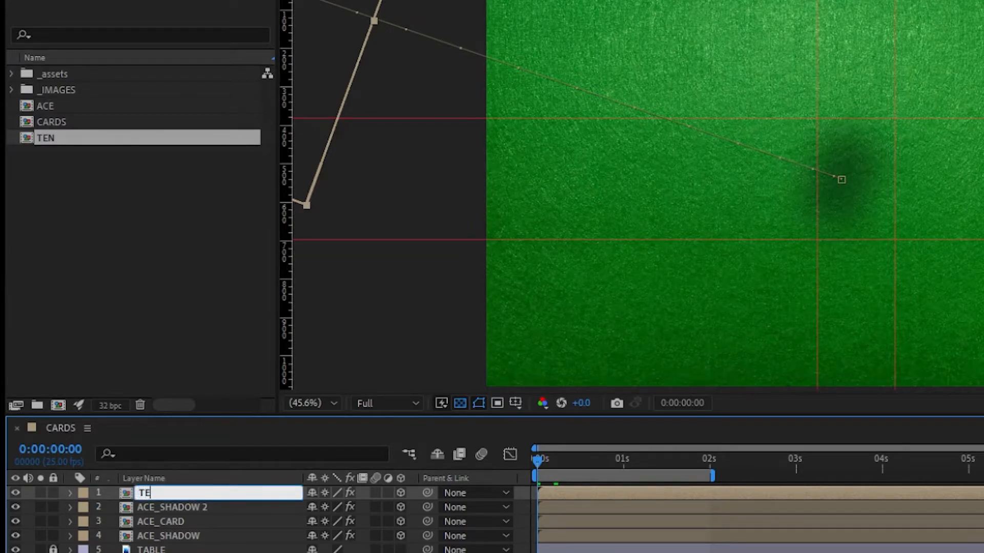
pyautogui.write('N_CARD')
pyautogui.press('Return')
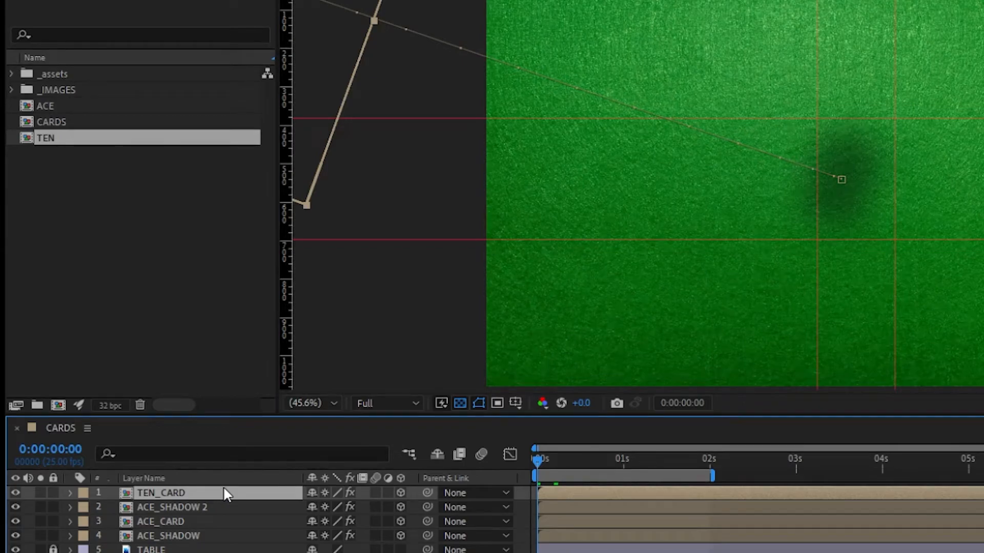
# - Replace the source of ACE_SHADOW 2 with the TEN composition and rename the layer TEN_SHADOW
pyautogui.click(180, 506)
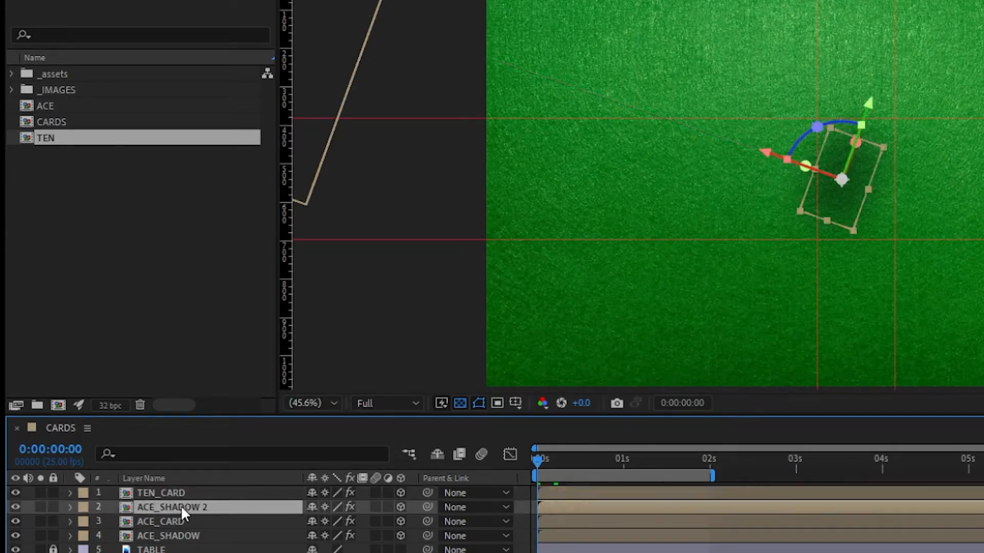
pyautogui.click(22, 134)
pyautogui.moveTo(27, 133); pyautogui.dragTo(156, 504)
pyautogui.press('Return')
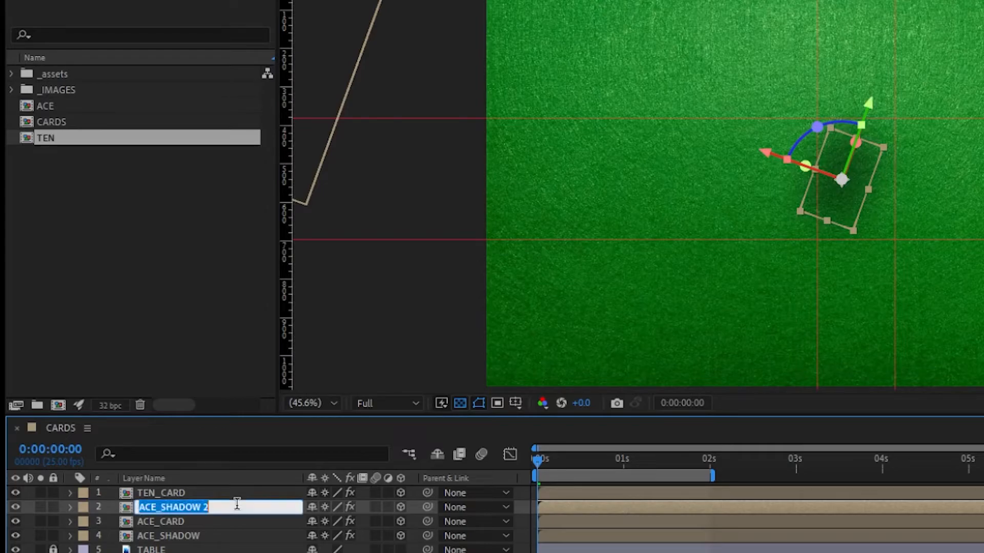
pyautogui.write('TEN')
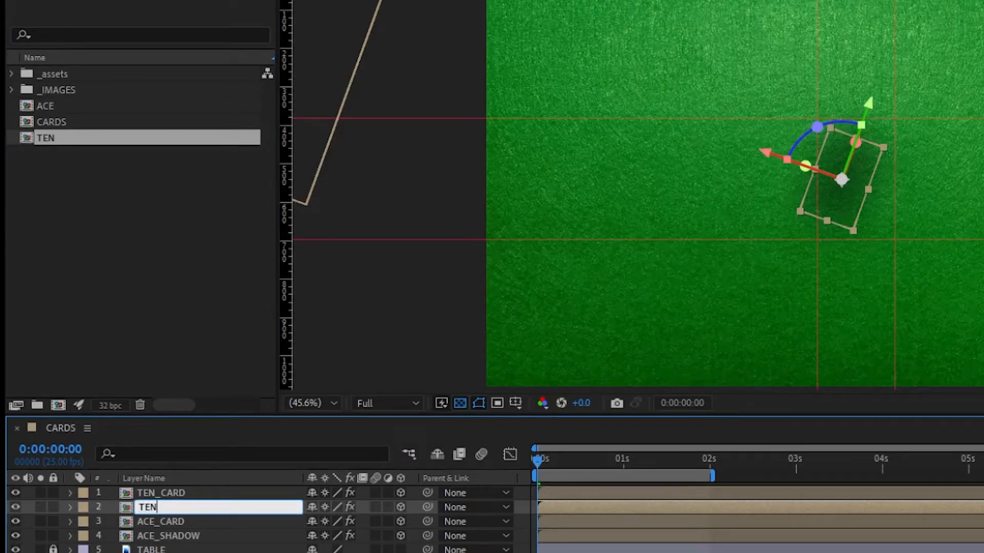
pyautogui.write('_SHADOW')
pyautogui.press('Return')
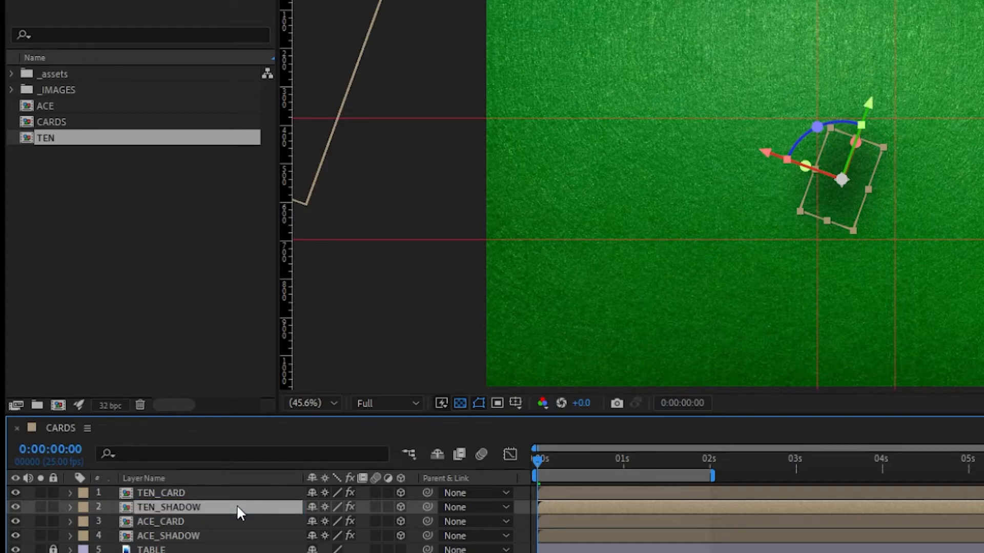
# - Shift TEN_CARD and TEN_SHADOW so both start at 0:00:00:08, and scrub through the second card's flight
pyautogui.moveTo(537, 461); pyautogui.dragTo(565, 461)
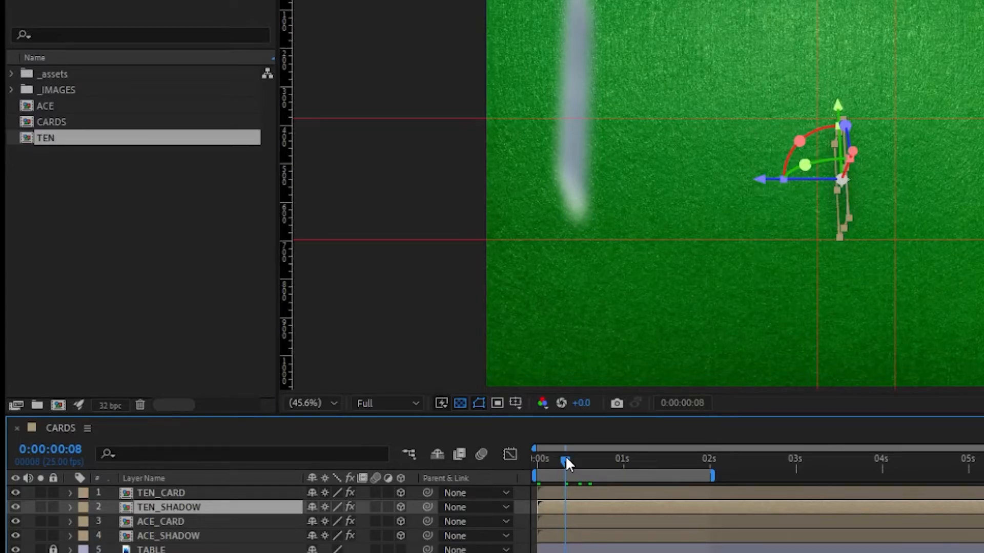
pyautogui.keyDown('shift'); pyautogui.click(161, 494); pyautogui.keyUp('shift')
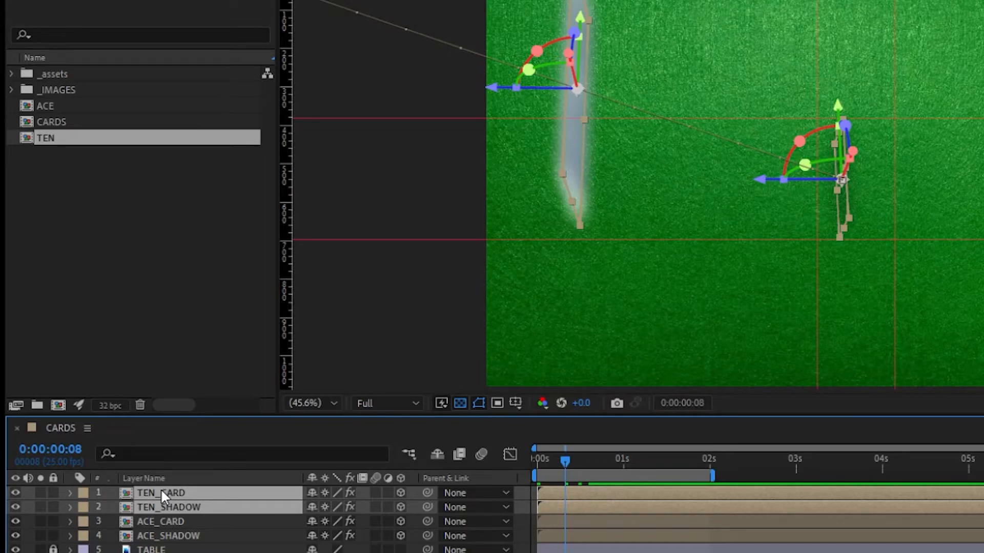
pyautogui.press('[')
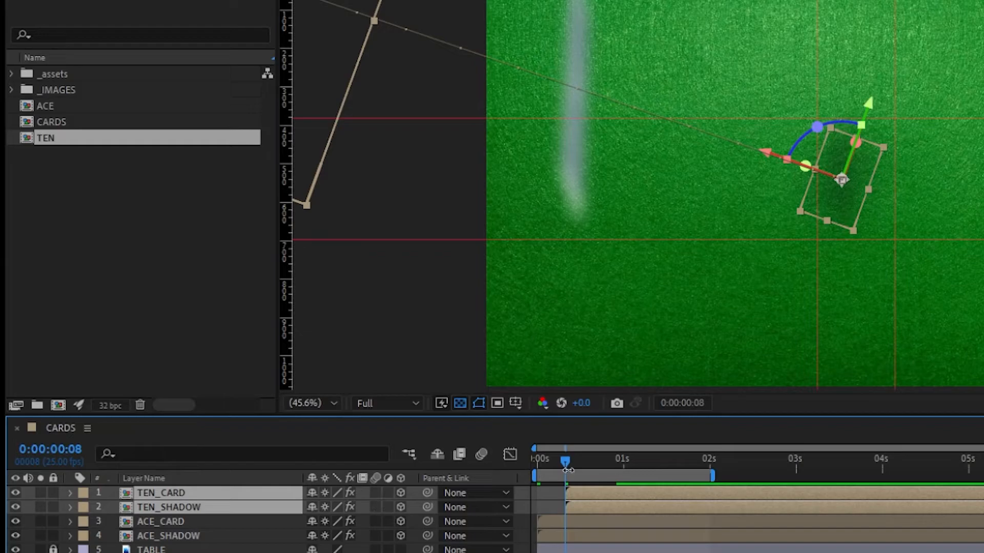
pyautogui.moveTo(567, 460); pyautogui.dragTo(605, 463)
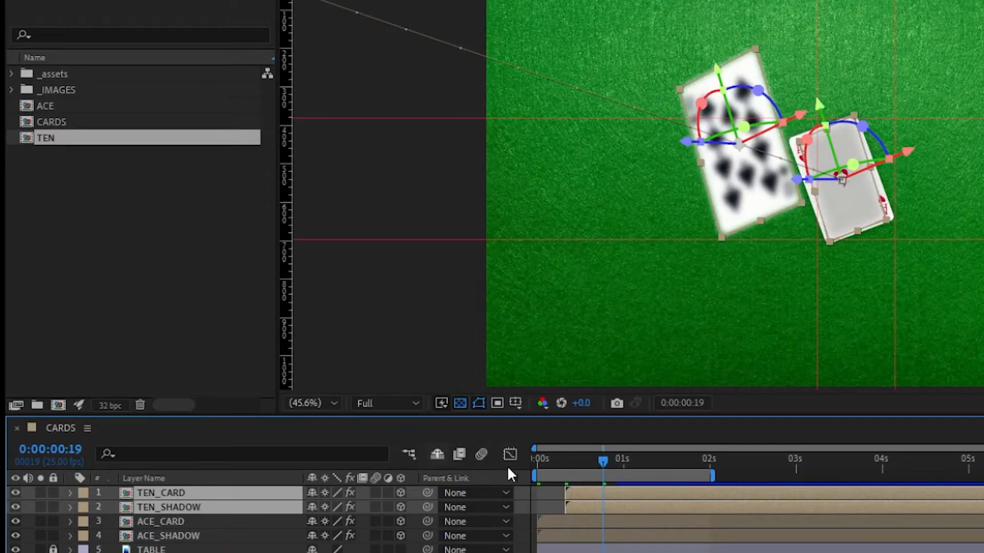
# - Set the Z Rotation of both TEN_CARD and TEN_SHADOW to 36° at the ten's landing keyframe
pyautogui.moveTo(604, 460); pyautogui.dragTo(635, 461)
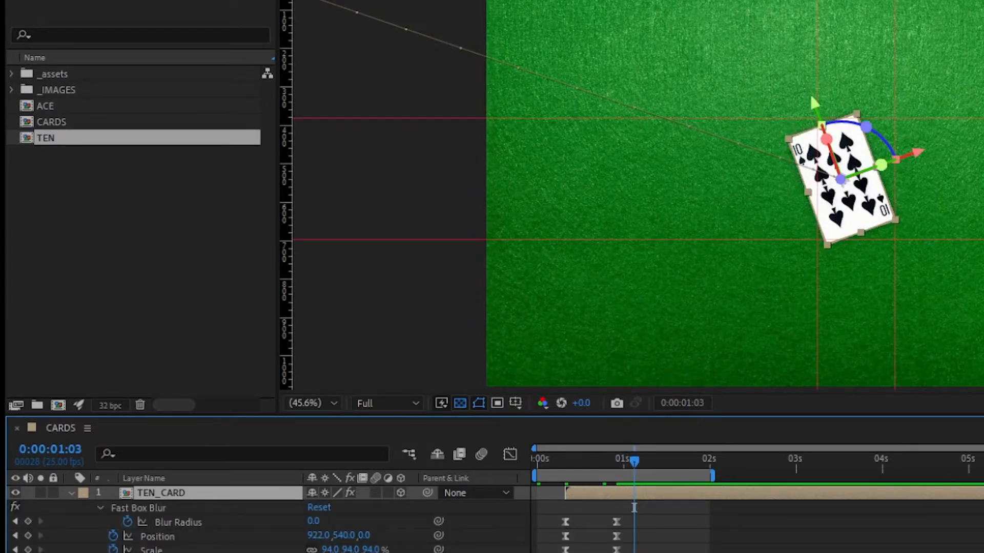
pyautogui.press('j')
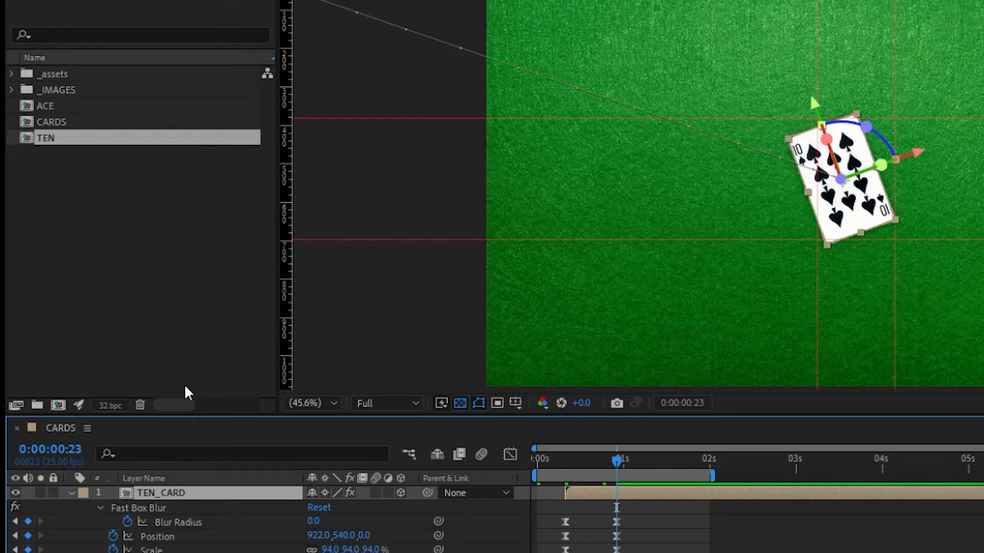
pyautogui.press('r')
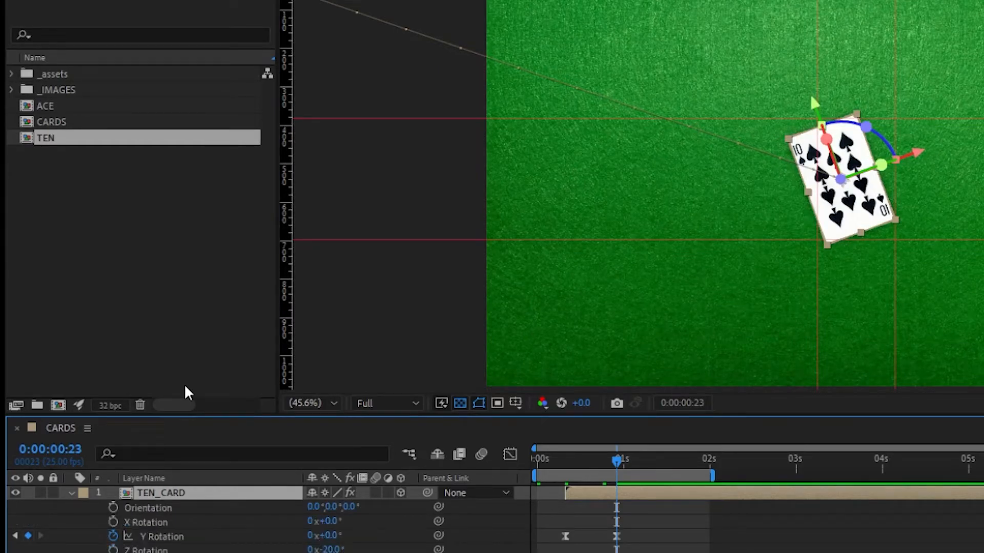
pyautogui.moveTo(332, 550); pyautogui.dragTo(335, 550)
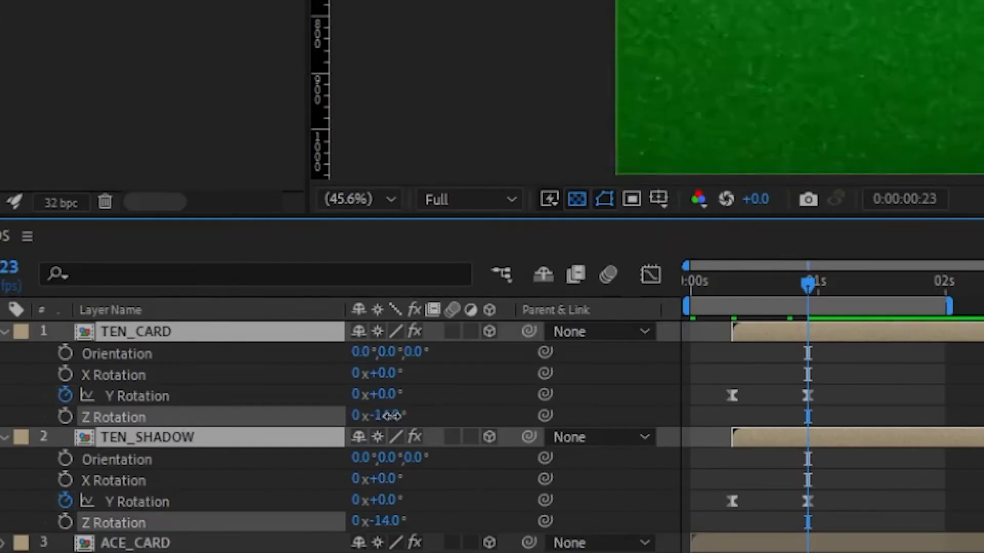
pyautogui.moveTo(391, 415); pyautogui.dragTo(447, 413)
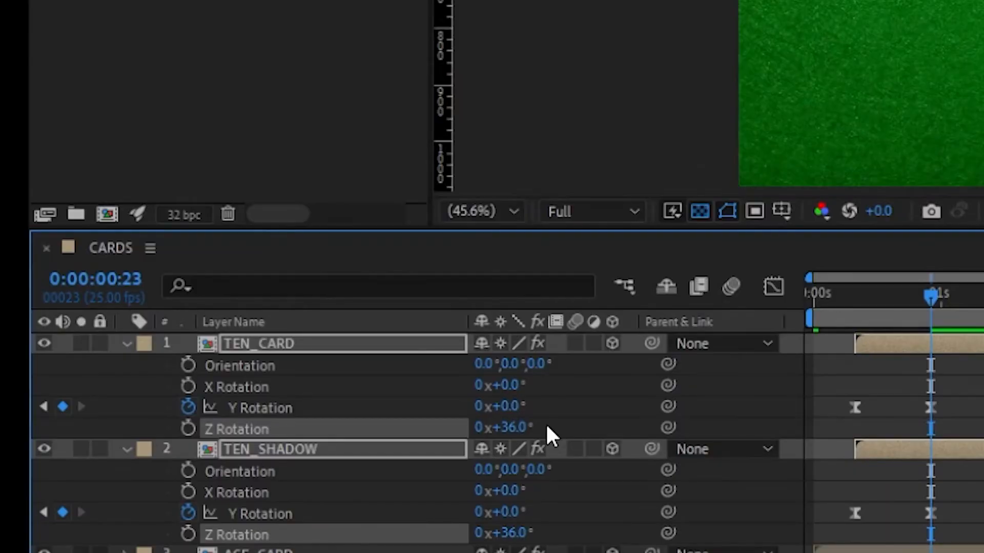
# - Increase the X Position of TEN_CARD and TEN_SHADOW so the ten lands partly over the ace, and preview the animation
pyautogui.press('p')
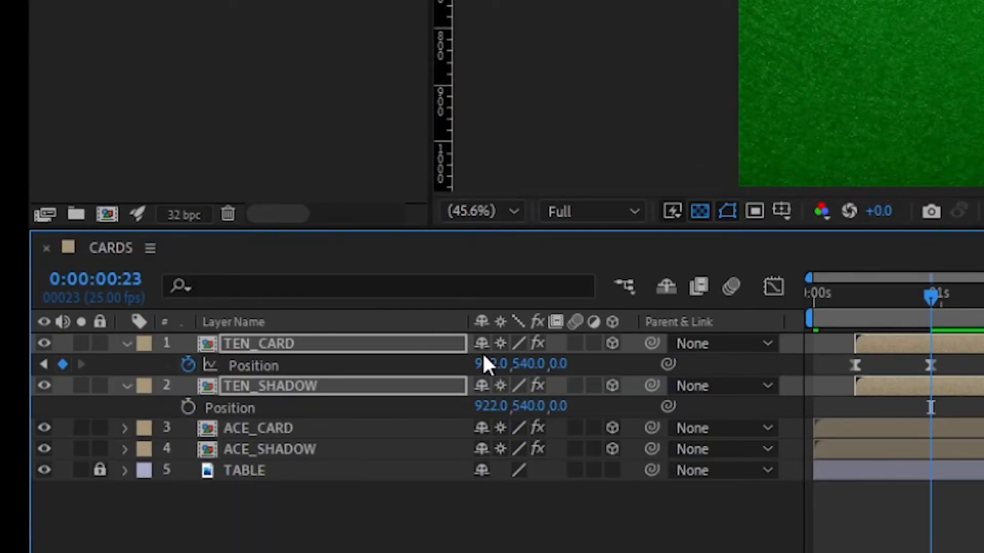
pyautogui.moveTo(484, 369); pyautogui.dragTo(593, 353)
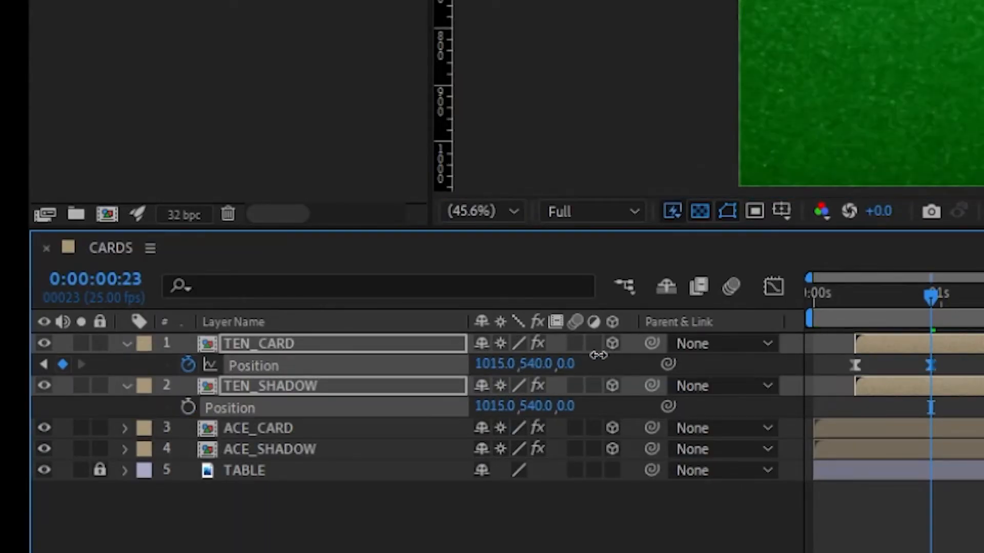
pyautogui.moveTo(153, 552); pyautogui.dragTo(160, 552)
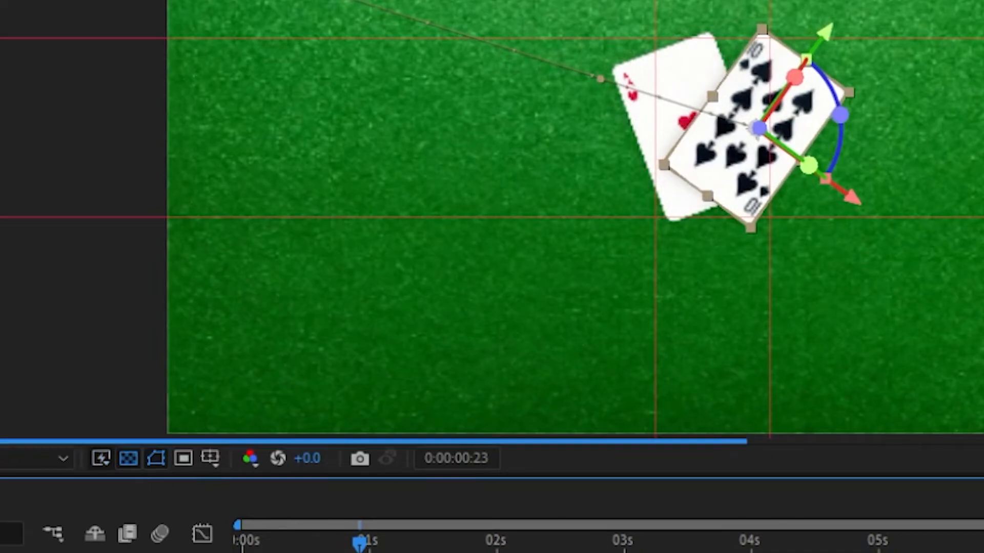
pyautogui.press('Home')
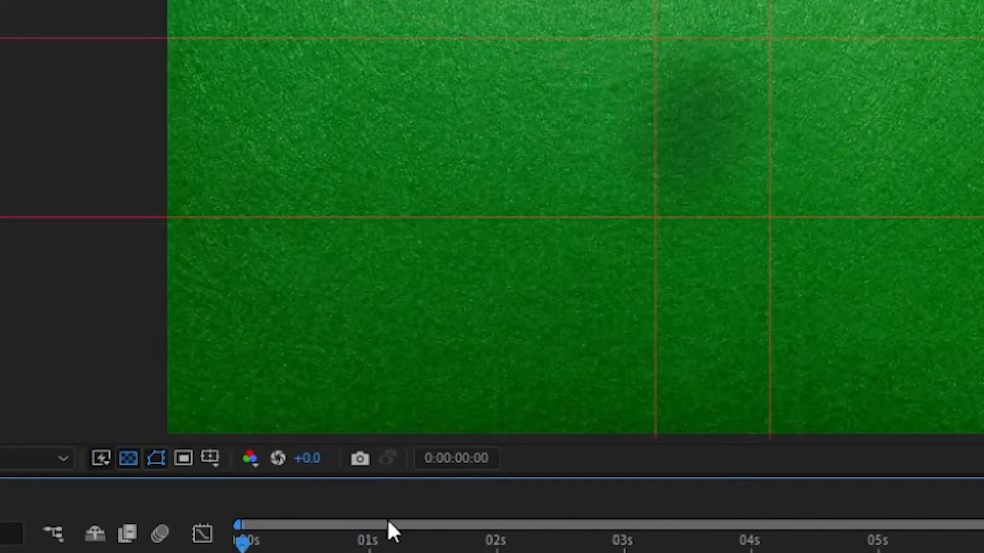
pyautogui.press('space')
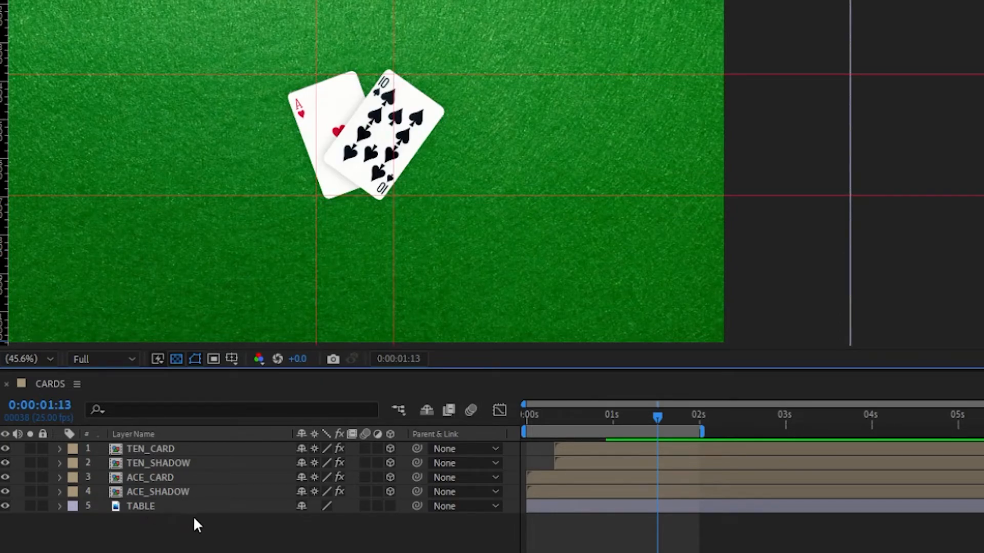
# - Pre-compose the TABLE layer as a composition named TABLE and make it a 3D layer
pyautogui.click(140, 505)
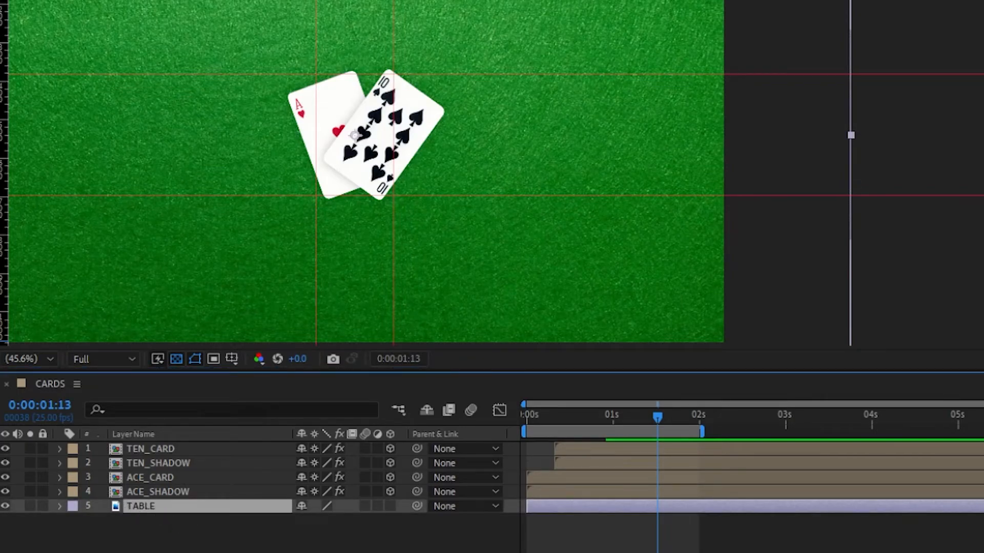
pyautogui.hotkey('ctrl', 'shift', 'c')
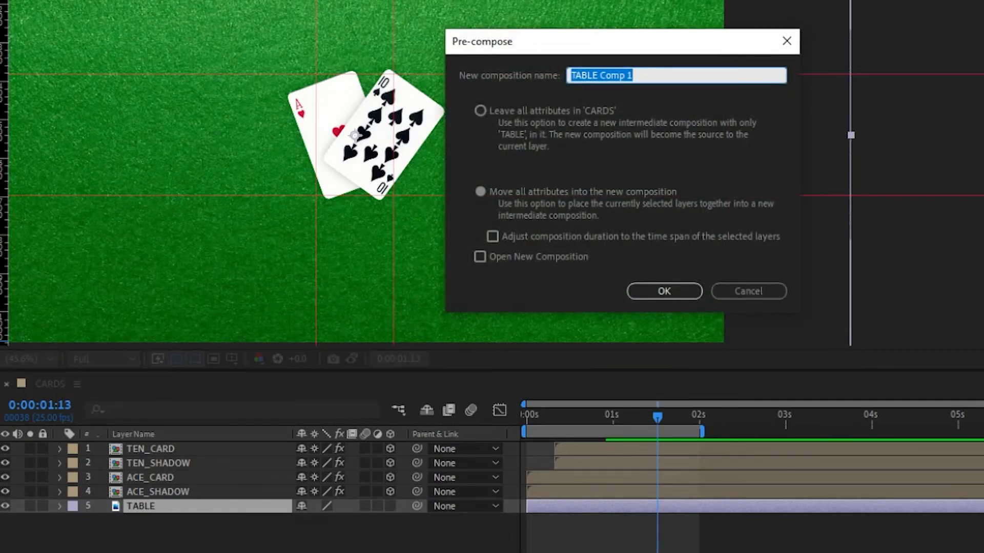
pyautogui.write('TAB')
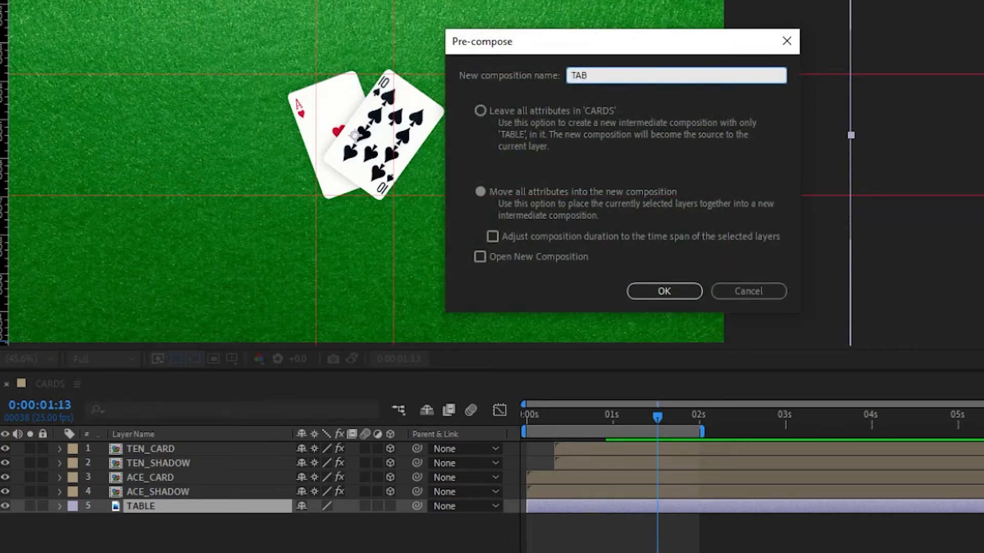
pyautogui.write('LE')
pyautogui.click(684, 291)
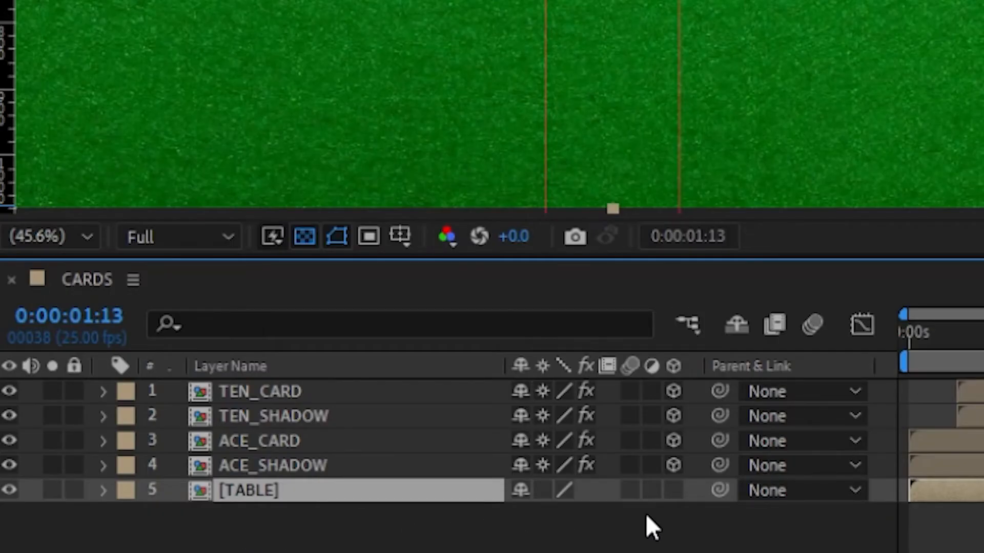
pyautogui.click(673, 490)
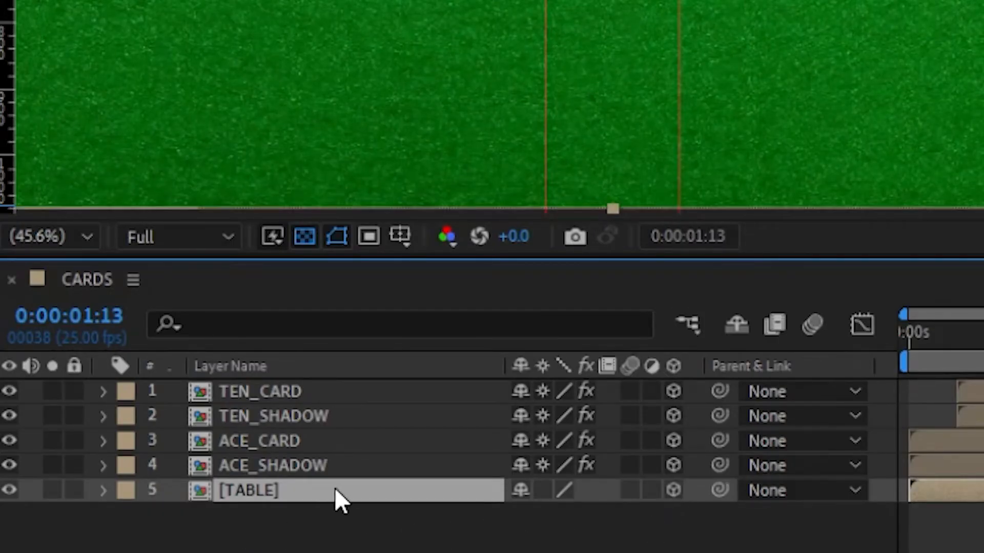
# - Tilt all four card and shadow layers and the table backward together by lowering their X Orientation
pyautogui.keyDown('shift'); pyautogui.click(279, 391); pyautogui.keyUp('shift')
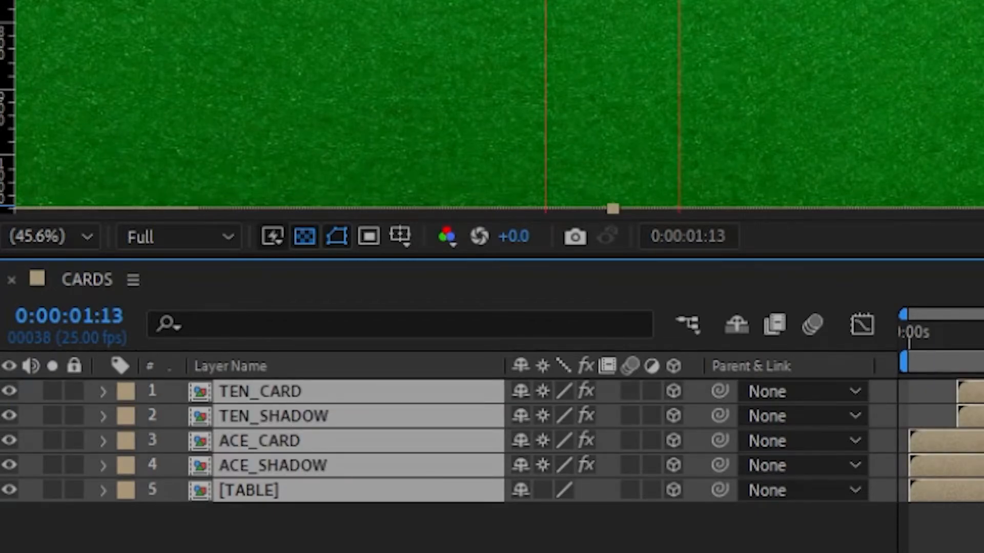
pyautogui.press('r')
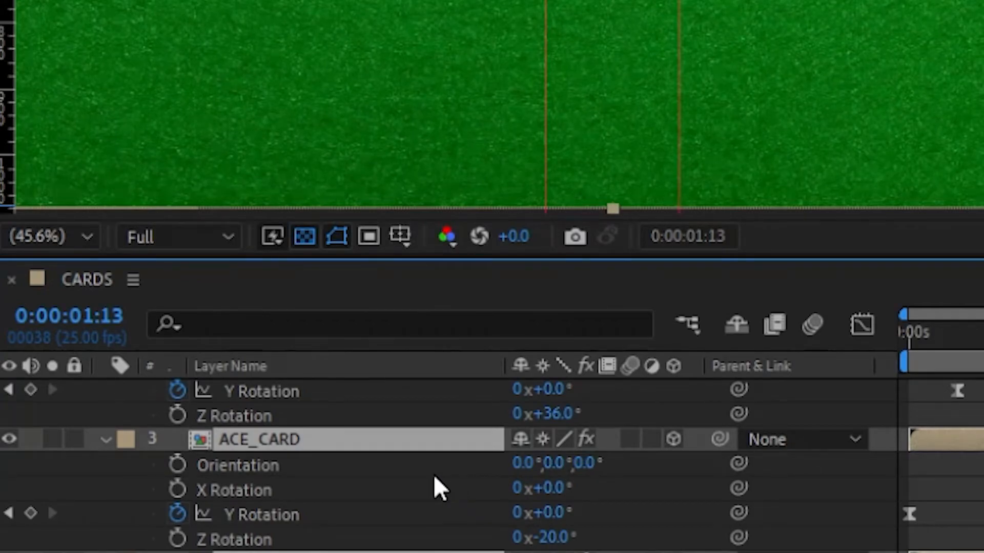
pyautogui.scroll(4, 434, 477)
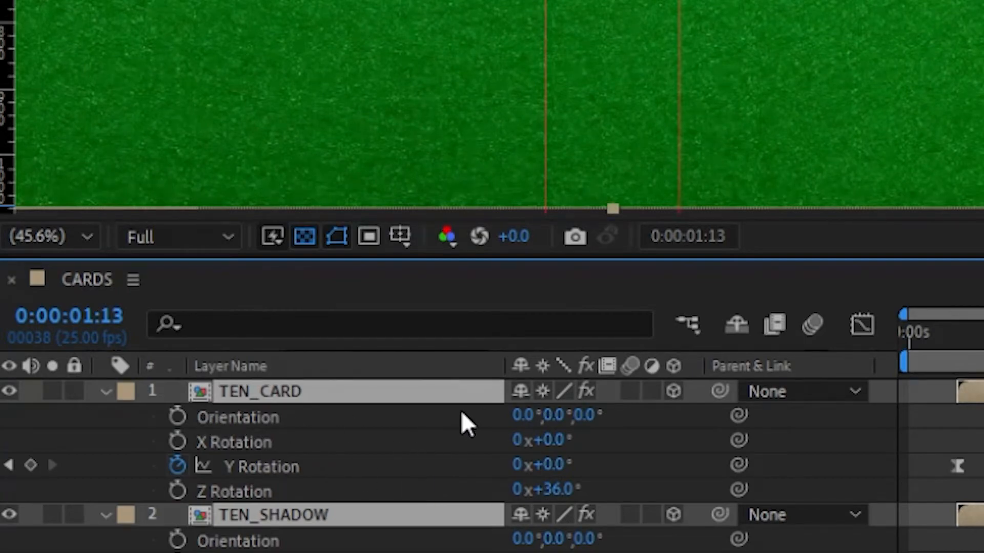
pyautogui.moveTo(533, 423); pyautogui.dragTo(478, 416)
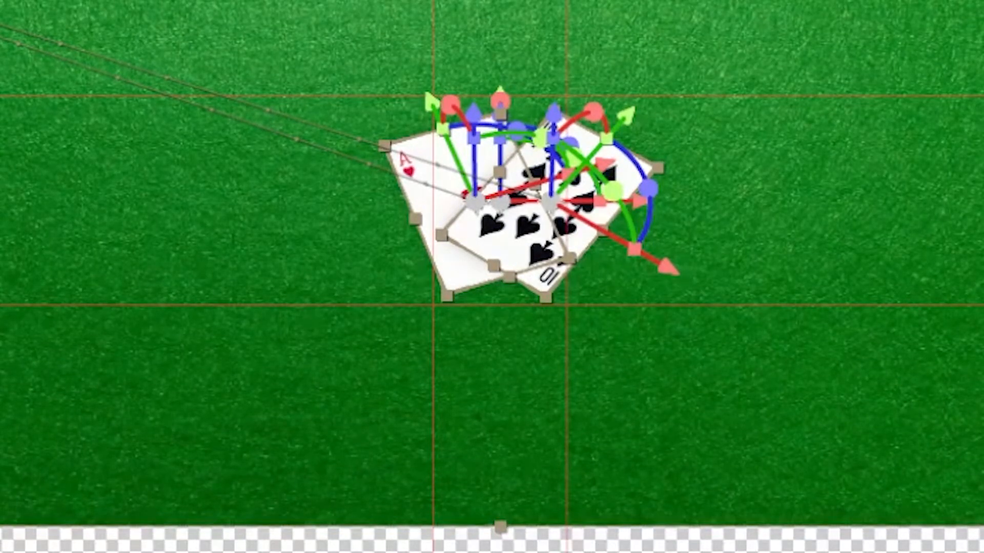
# - Scale the TABLE layer to 169% so the felt fills the whole frame
pyautogui.click(199, 548)
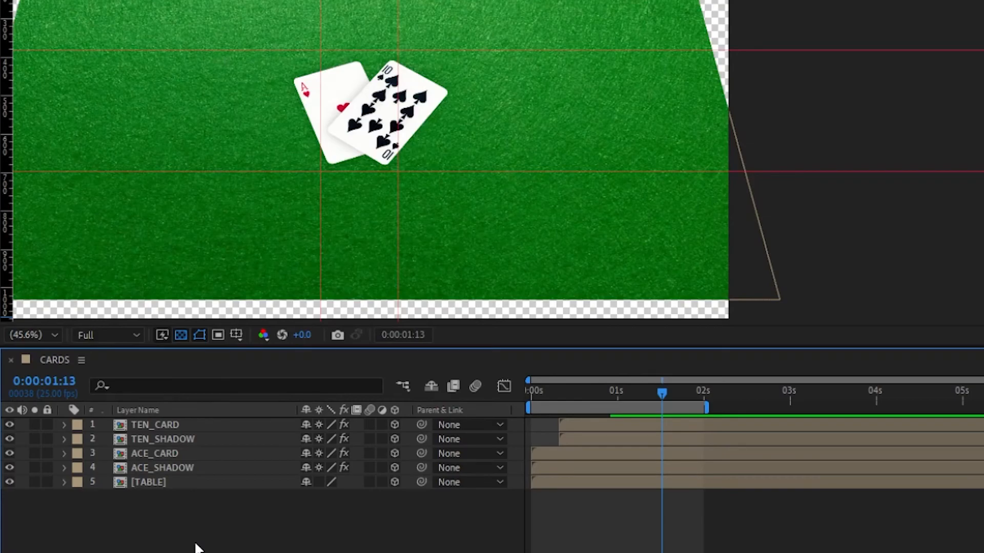
pyautogui.click(146, 483)
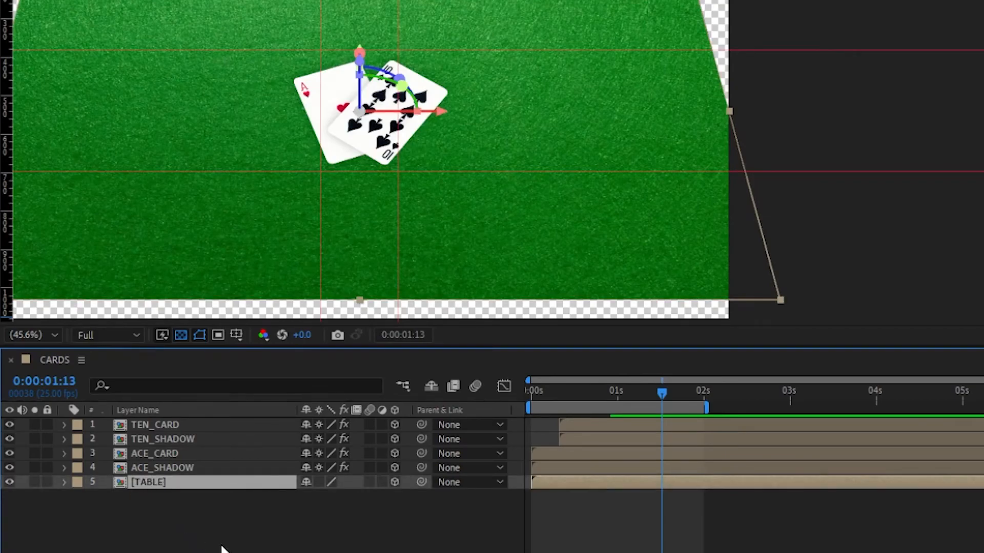
pyautogui.press('s')
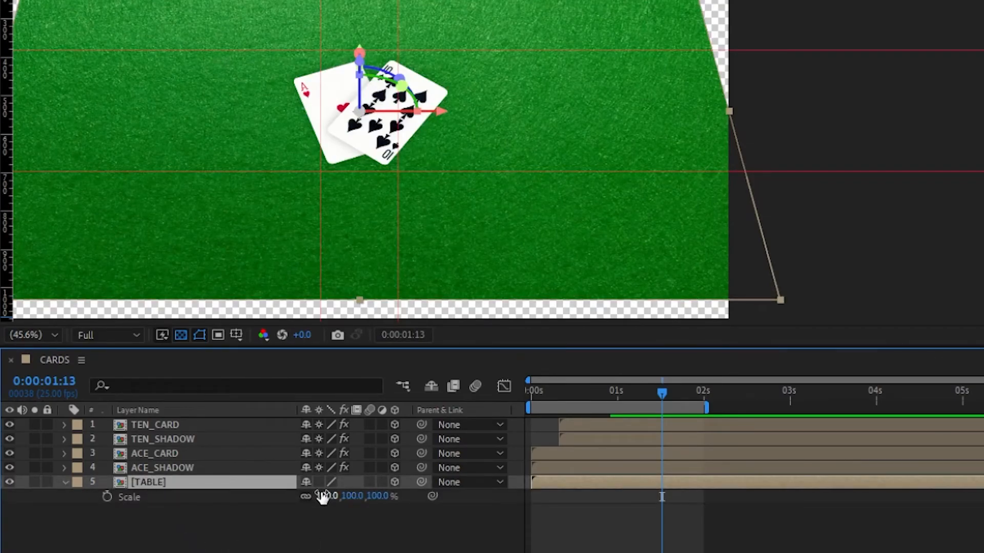
pyautogui.moveTo(321, 496); pyautogui.dragTo(386, 497)
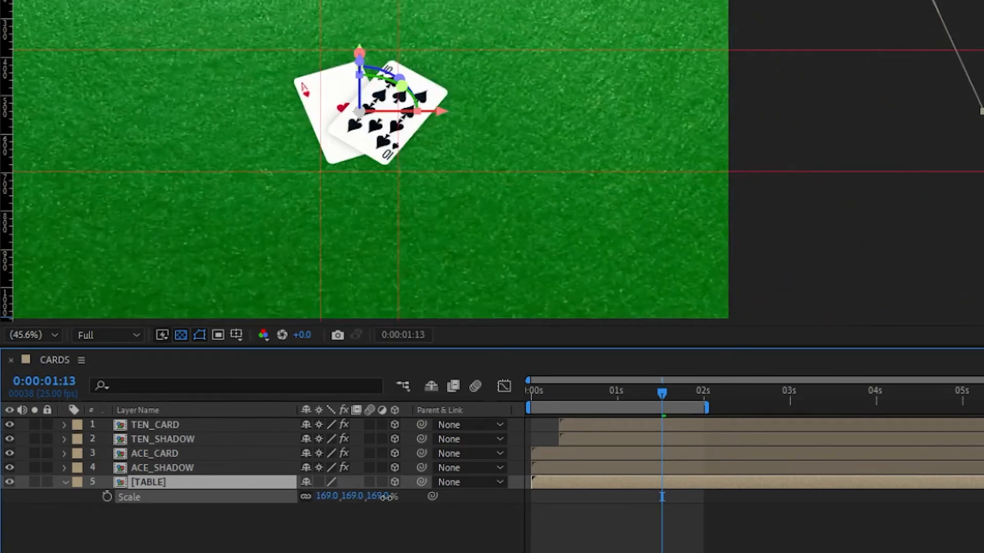
pyautogui.click(64, 482)
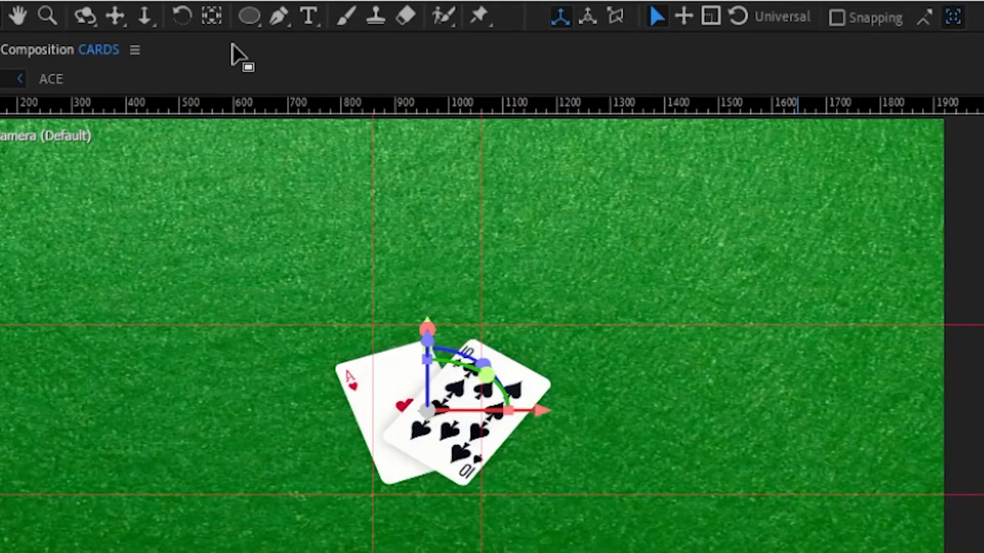
# - Draw a wide elliptical mask centred on the TABLE layer, turn off the transparency grid, and feather the mask into a soft edge
pyautogui.click(251, 15)
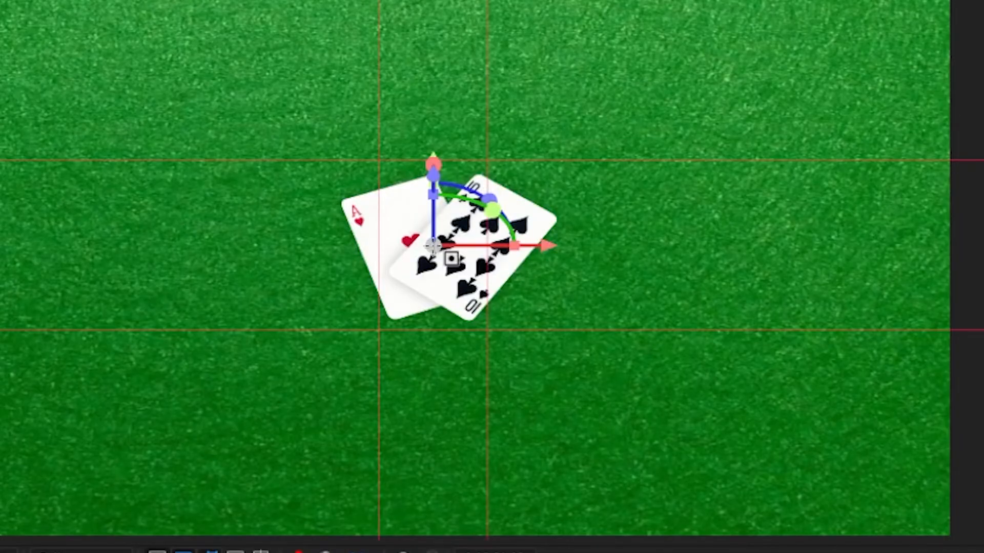
pyautogui.moveTo(432, 247); pyautogui.dragTo(958, 472)
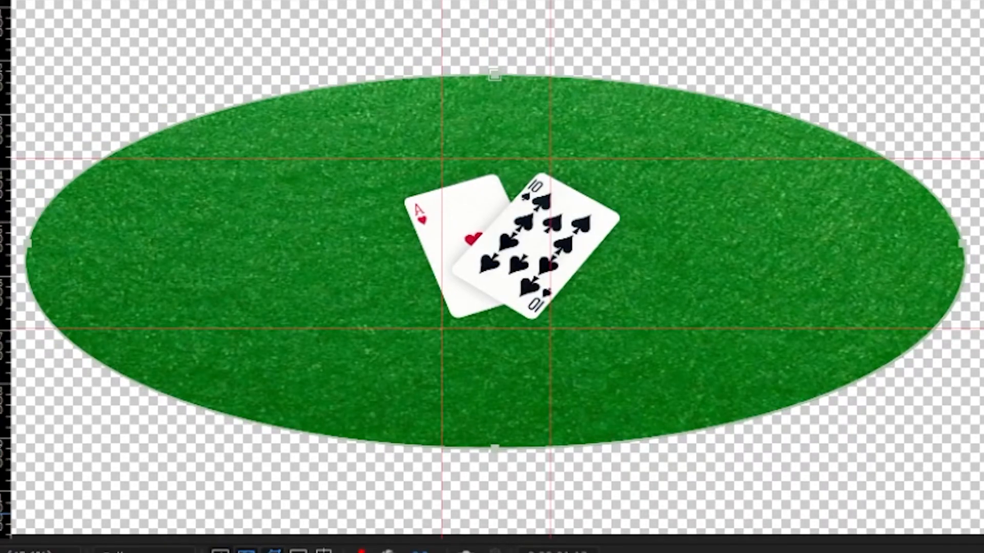
pyautogui.click(184, 552)
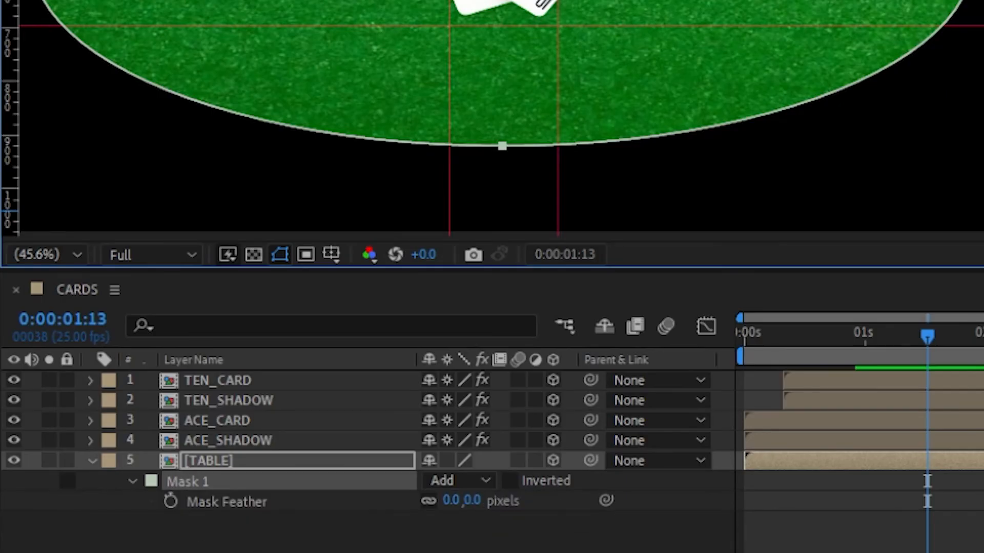
pyautogui.moveTo(451, 500); pyautogui.dragTo(567, 501)
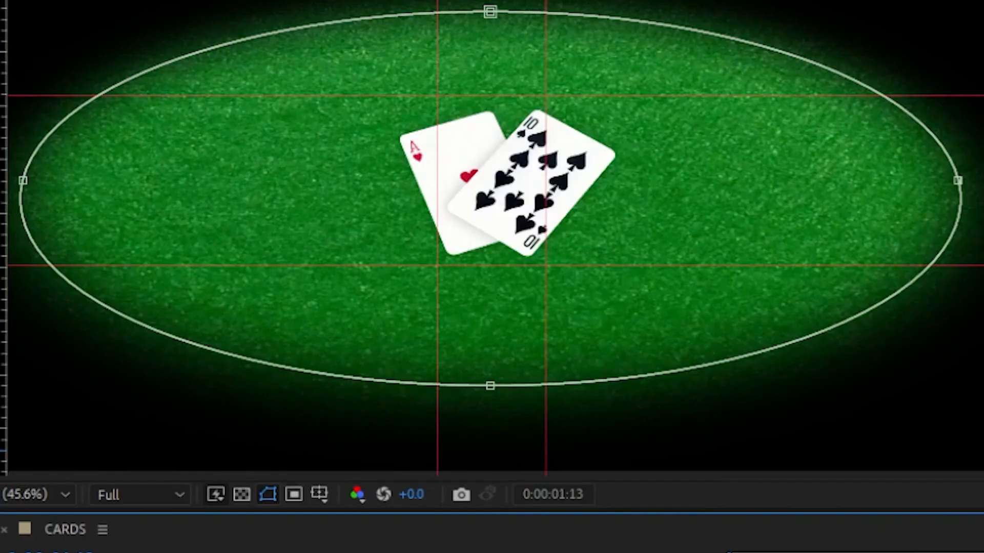
pyautogui.press('F2')
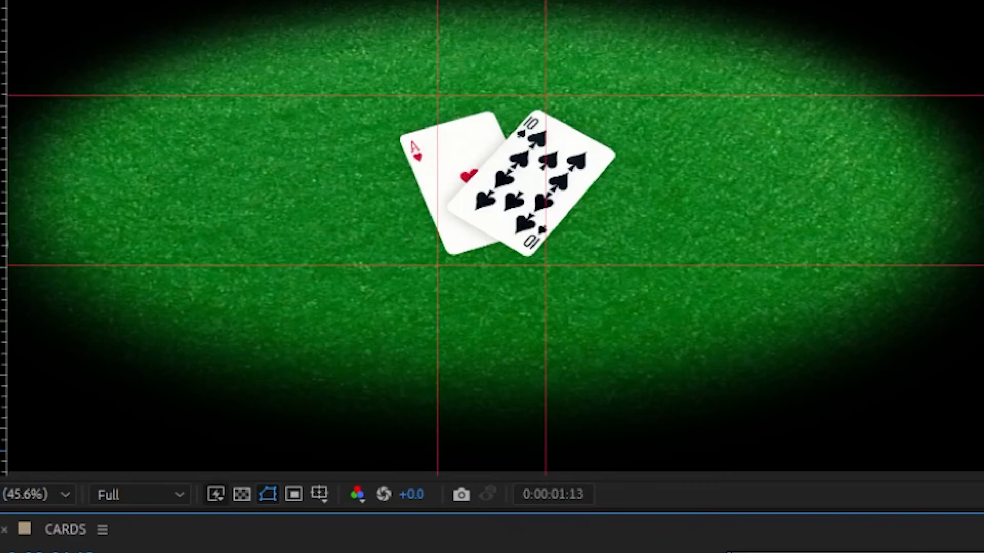
# - Duplicate the masked TABLE layer
pyautogui.click(492, 308)
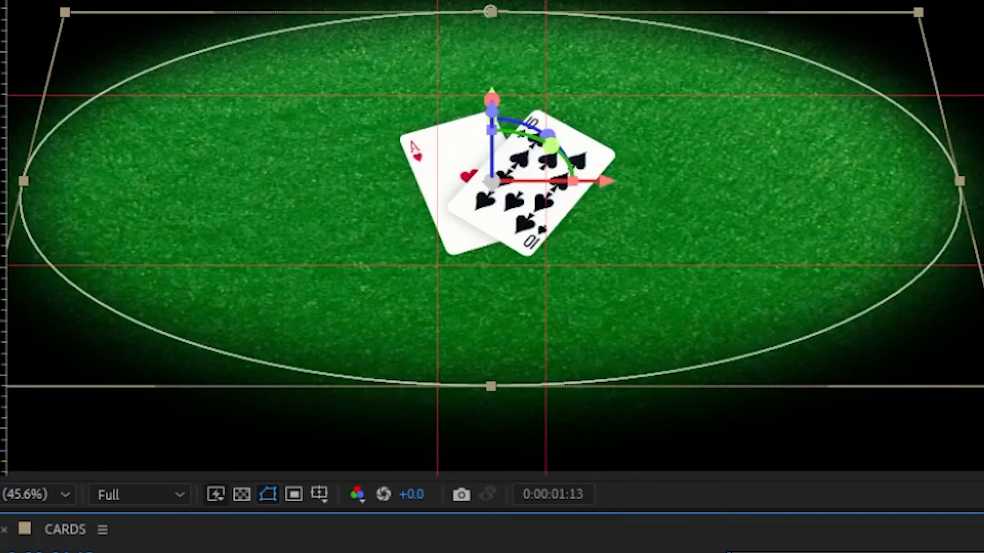
pyautogui.hotkey('ctrl', 'd')
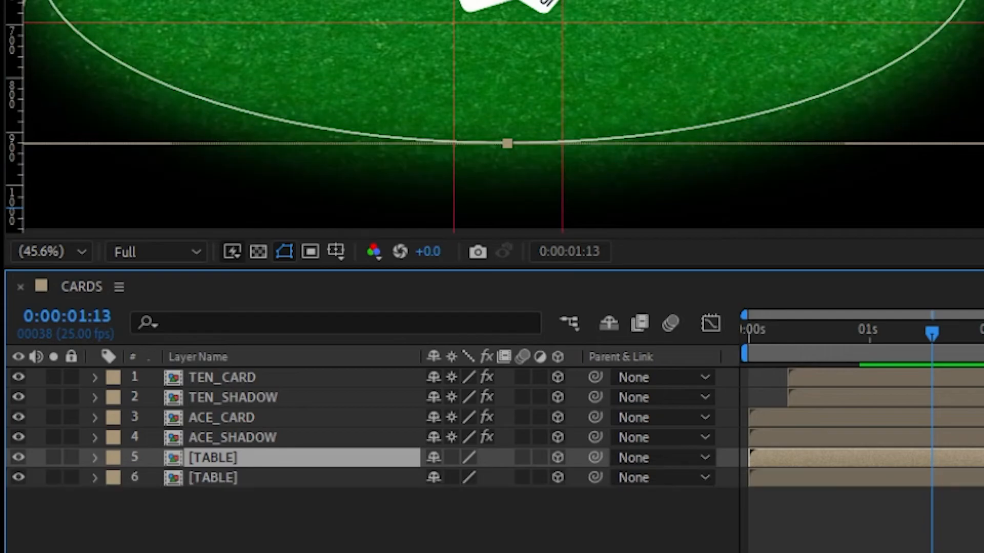
# - Move the duplicated TABLE layer to the bottom of the layer stack and delete its Mask 1
pyautogui.moveTo(241, 454); pyautogui.dragTo(237, 530)
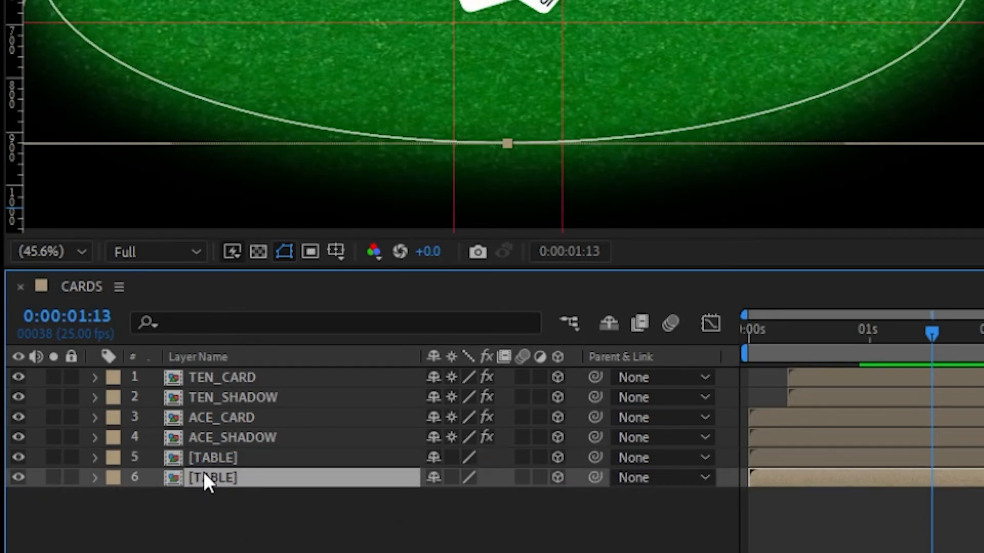
pyautogui.press('m')
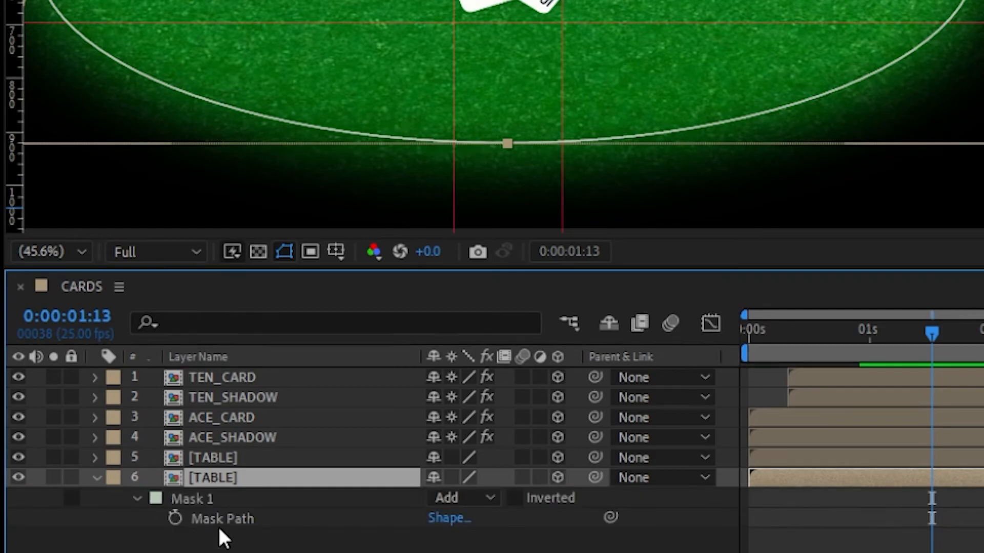
pyautogui.click(197, 498)
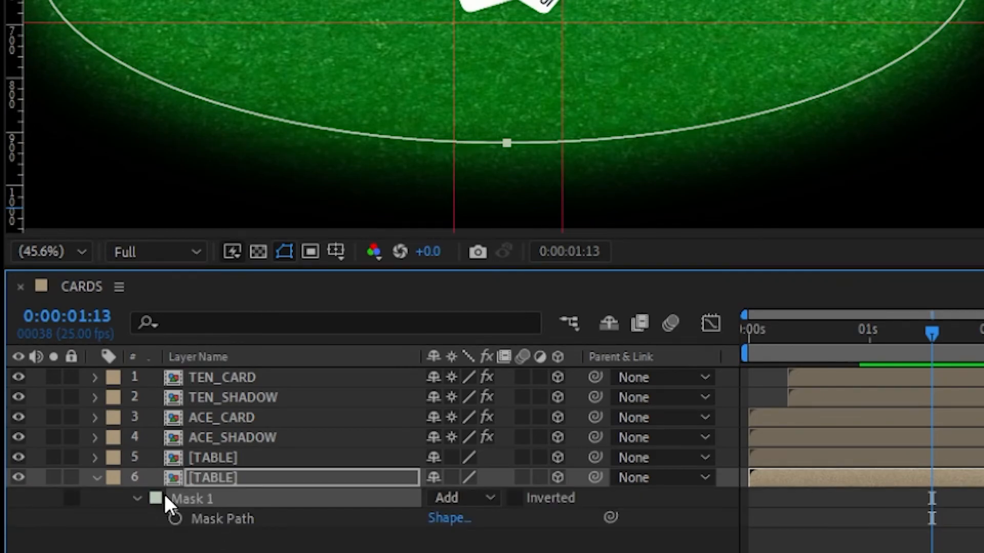
pyautogui.press('Delete')
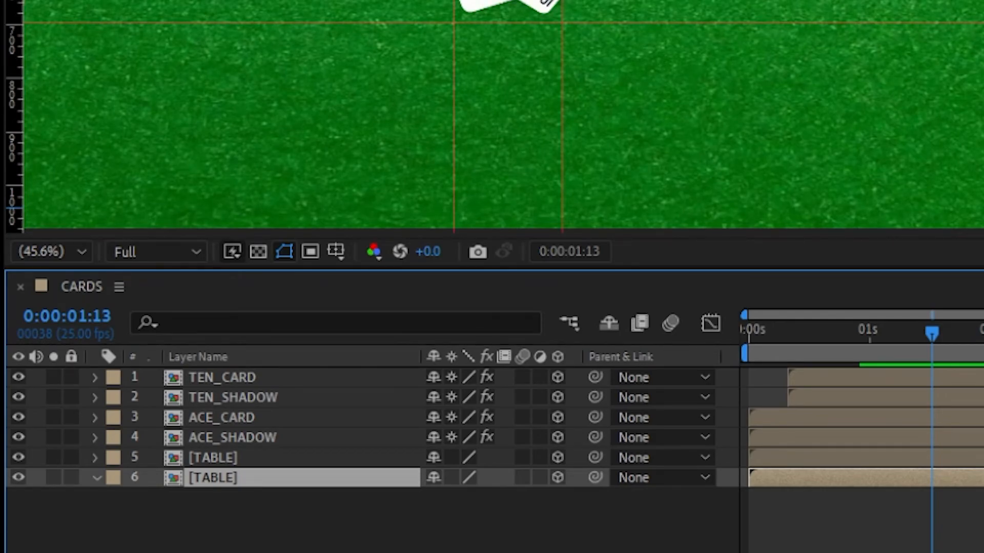
# - Lower the Opacity of the unmasked bottom TABLE layer to darken the outer felt, and preview the animation from the first frame
pyautogui.press('t')
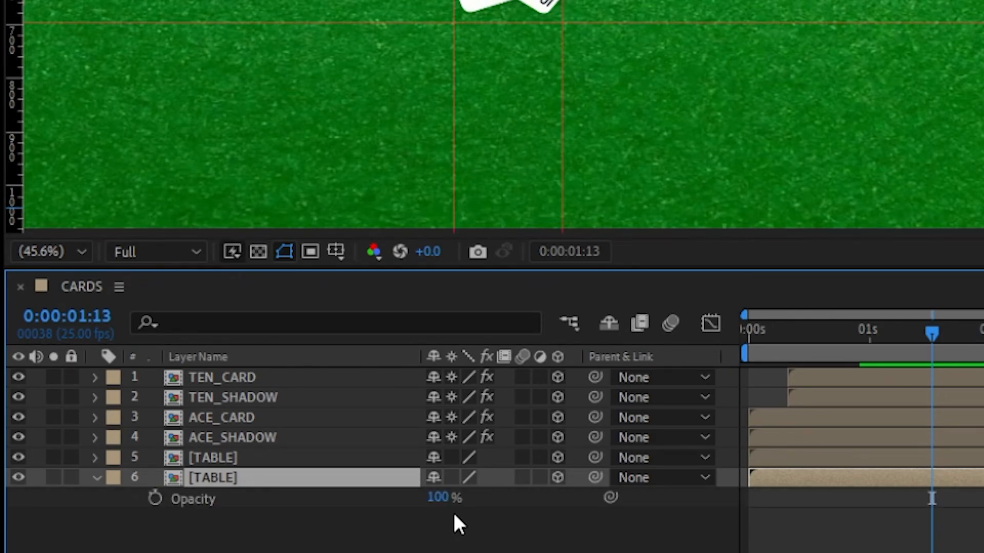
pyautogui.moveTo(442, 498); pyautogui.dragTo(383, 497)
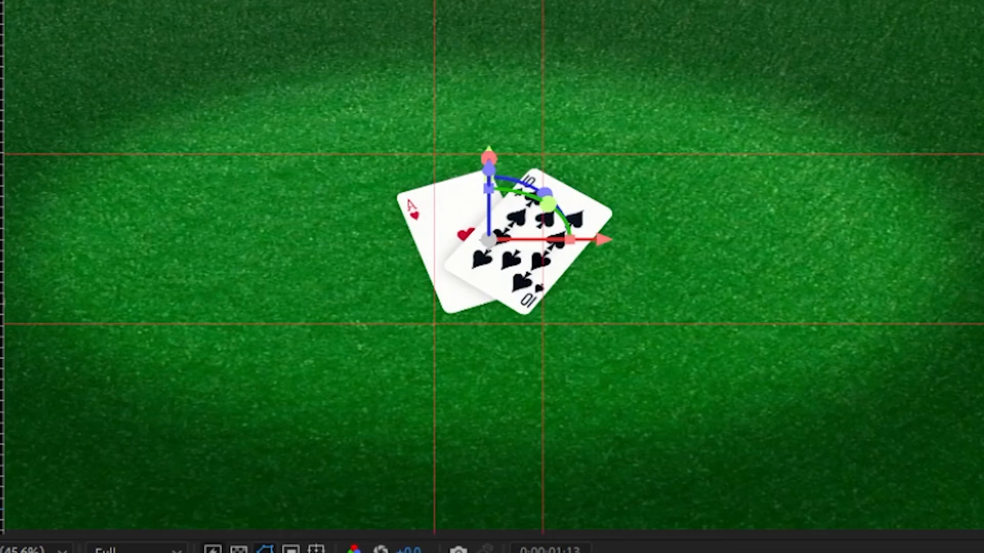
pyautogui.press('Home')
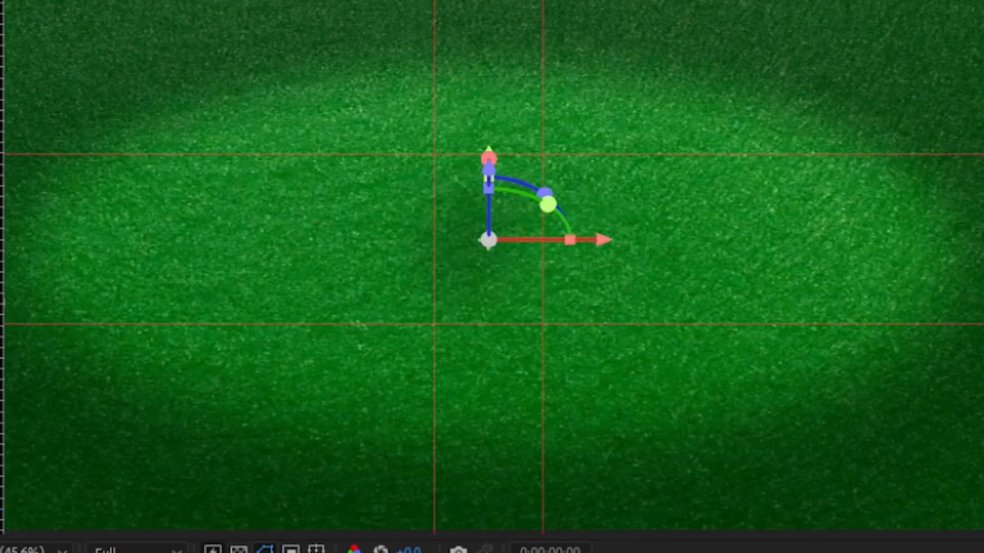
pyautogui.press('space')
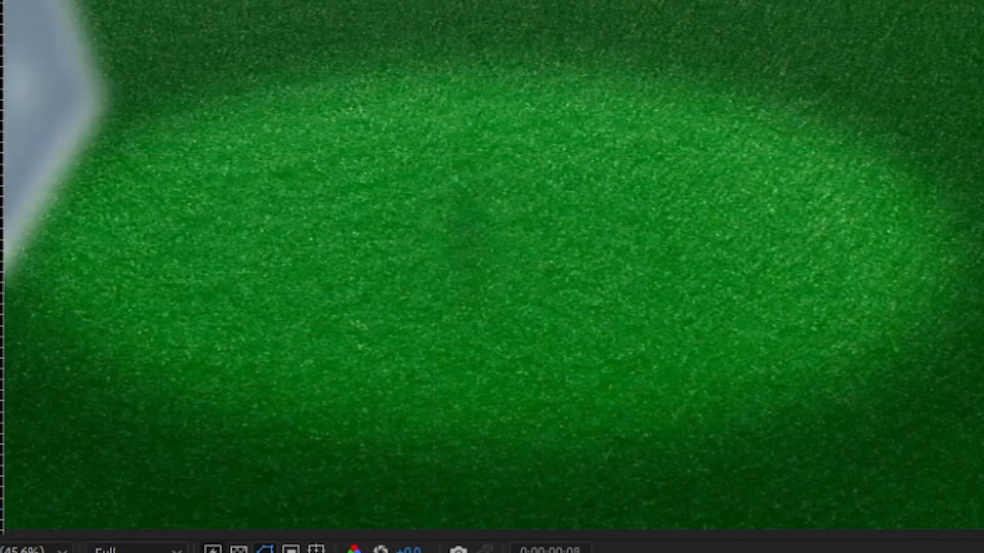